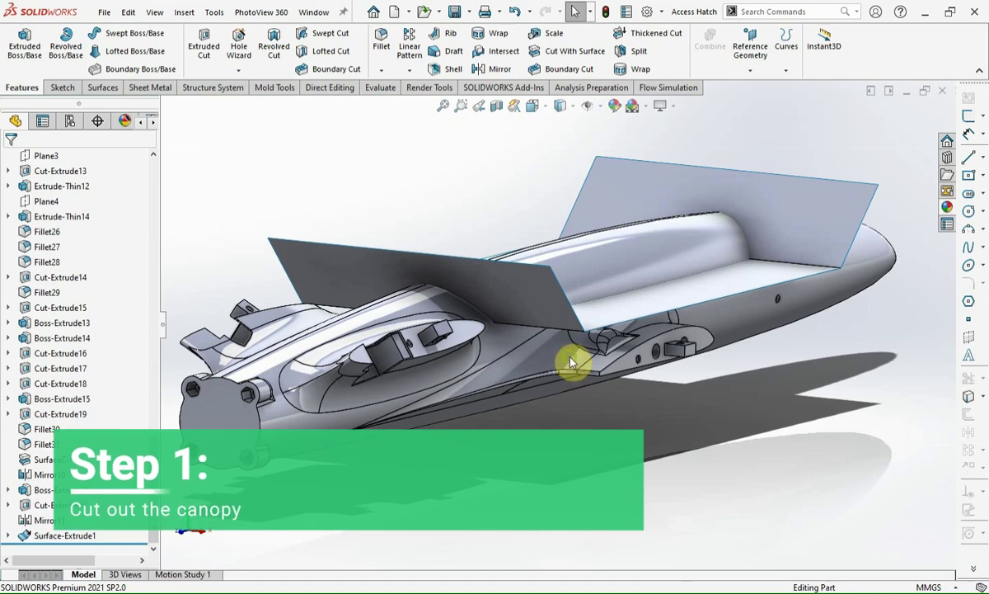
Step: Orbit the hatch to a side view and select the Surface-Extrude1 cutting sheet
{"action": "mouse_move", "coordinate": [575, 360]}
{"action": "middle_mouse_down"}
{"action": "mouse_move", "coordinate": [495, 330]}
{"action": "mouse_move", "coordinate": [375, 338]}
{"action": "mouse_move", "coordinate": [490, 327]}
{"action": "mouse_move", "coordinate": [559, 333]}
{"action": "mouse_move", "coordinate": [590, 322]}
{"action": "mouse_move", "coordinate": [574, 356]}
{"action": "middle_mouse_up"}
{"action": "left_click", "coordinate": [577, 189]}
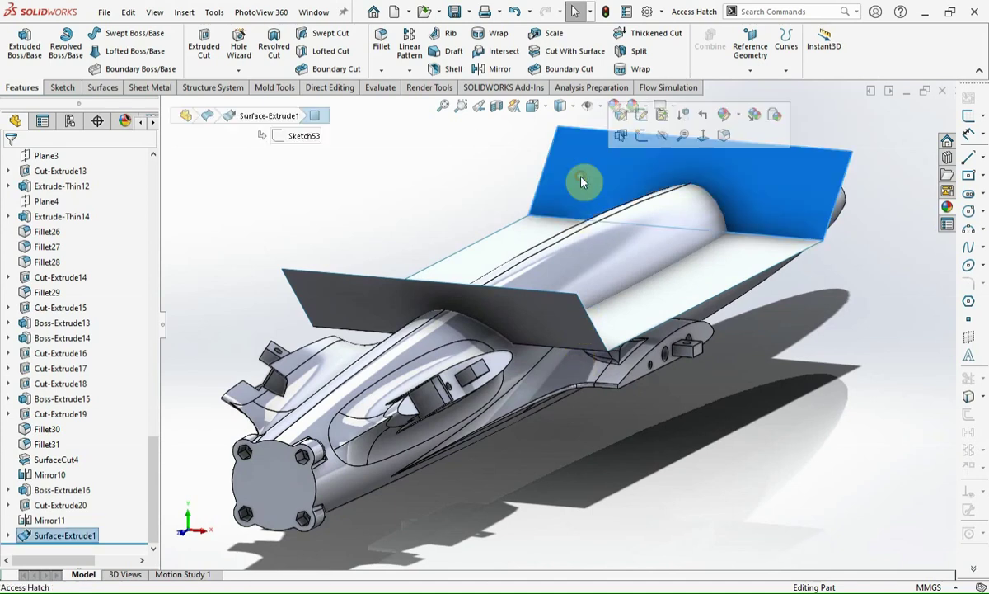
Step: Cut the hatch body with Surface-Extrude1 as SurfaceCut6, keeping only the canopy section
{"action": "left_click", "coordinate": [569, 53]}
{"action": "left_click", "coordinate": [614, 147]}
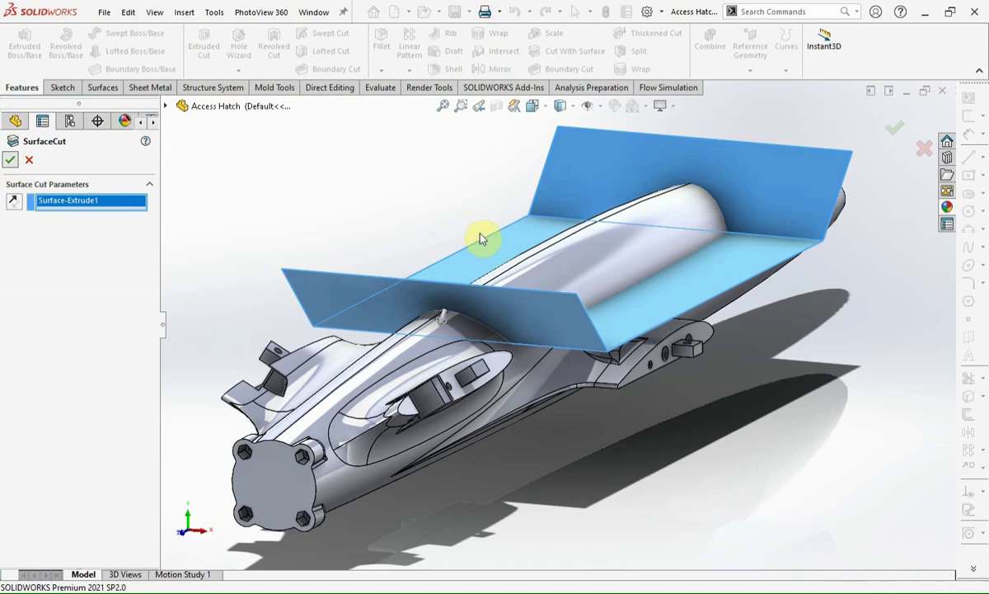
{"action": "key", "text": "Return"}
{"action": "left_click", "coordinate": [602, 174]}
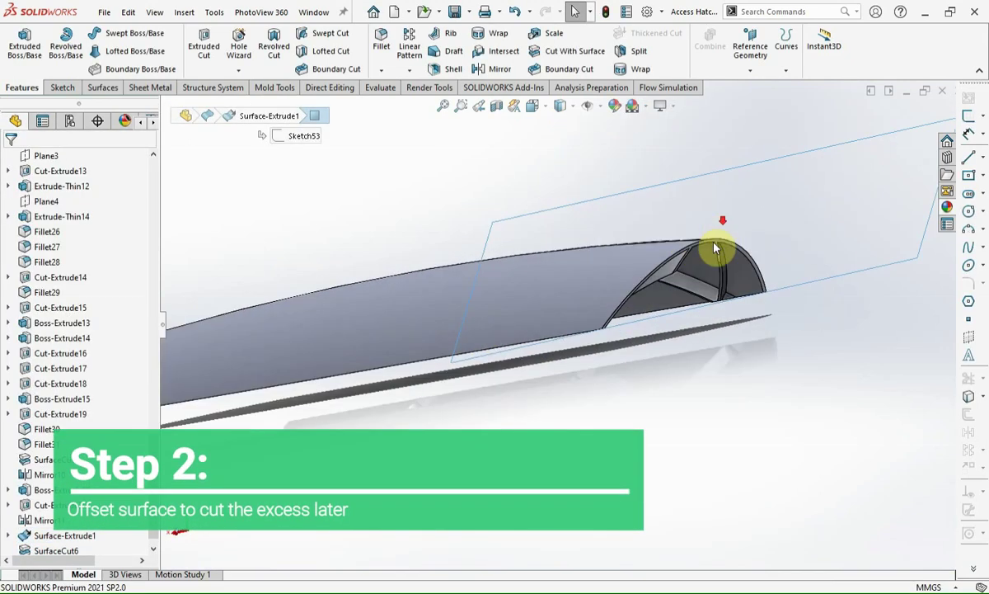
Step: Copy both canopy faces as a 0 mm offset surface, Surface-Offset4
{"action": "scroll", "coordinate": [716, 248], "scroll_direction": "down", "scroll_amount": 5}
{"action": "left_click", "coordinate": [497, 282]}
{"action": "mouse_move", "coordinate": [498, 283]}
{"action": "middle_mouse_down"}
{"action": "mouse_move", "coordinate": [430, 353]}
{"action": "mouse_move", "coordinate": [528, 324]}
{"action": "middle_mouse_up"}
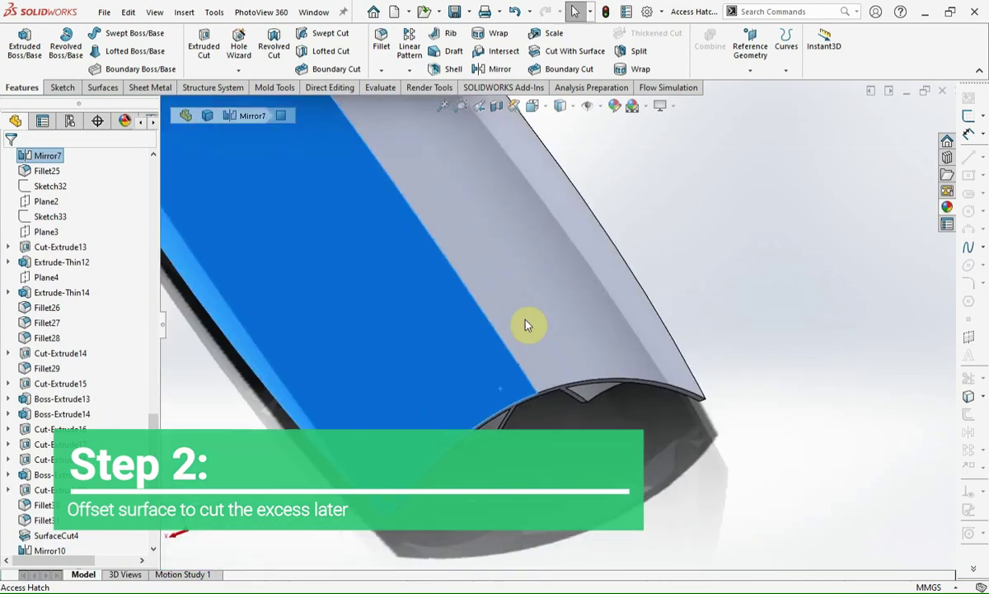
{"action": "left_click", "coordinate": [528, 324], "text": "ctrl"}
{"action": "left_click", "coordinate": [110, 88]}
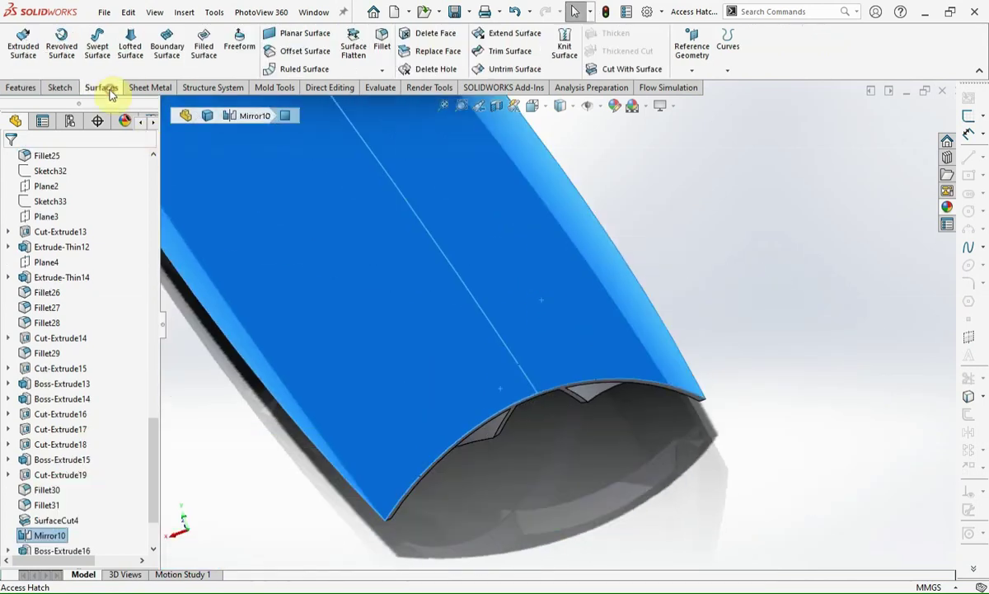
{"action": "left_click", "coordinate": [305, 50]}
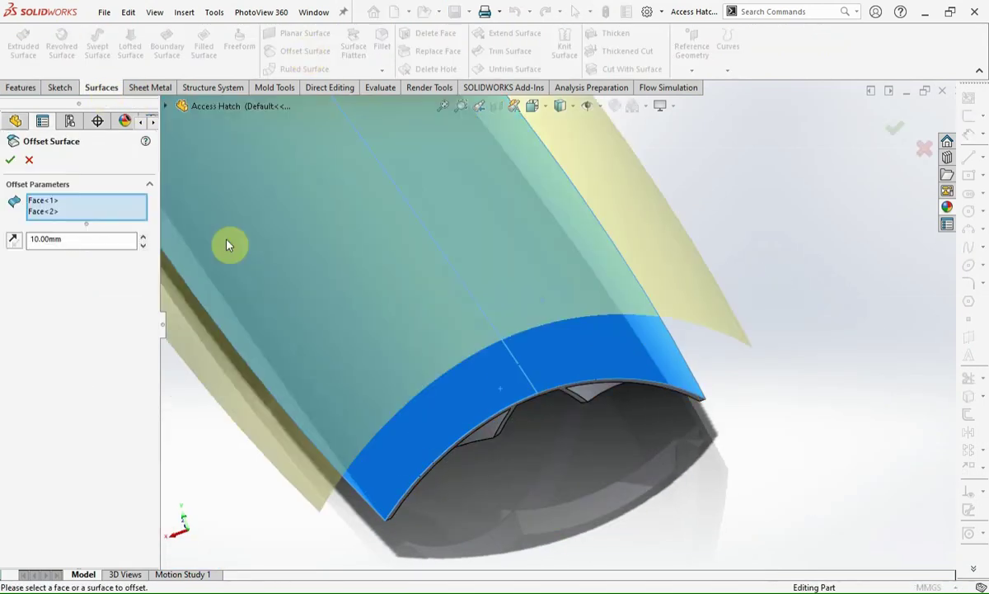
{"action": "type", "text": "0"}
{"action": "key", "text": "Return"}
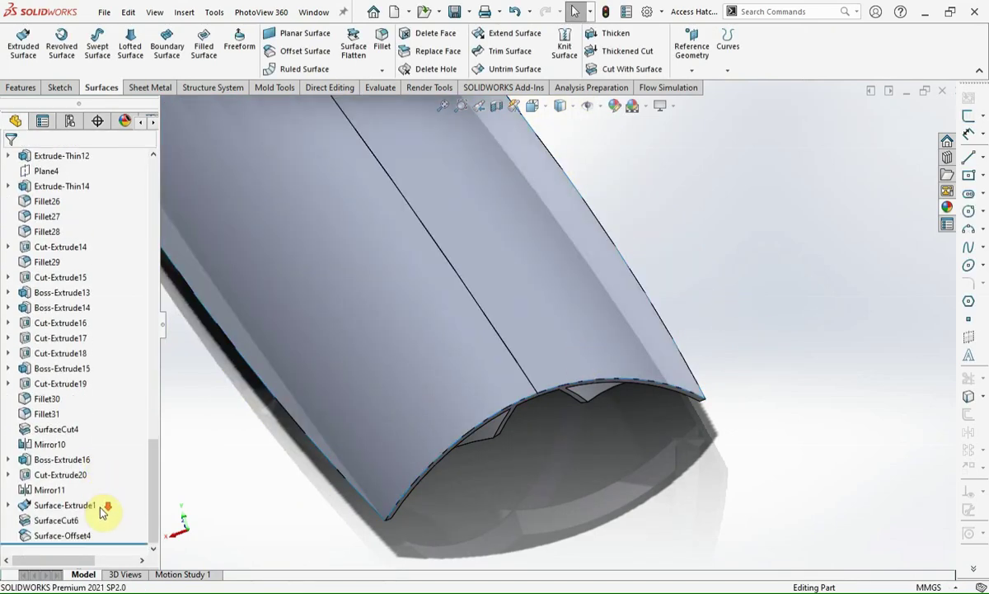
{"action": "left_click", "coordinate": [64, 535]}
{"action": "left_click", "coordinate": [431, 558]}
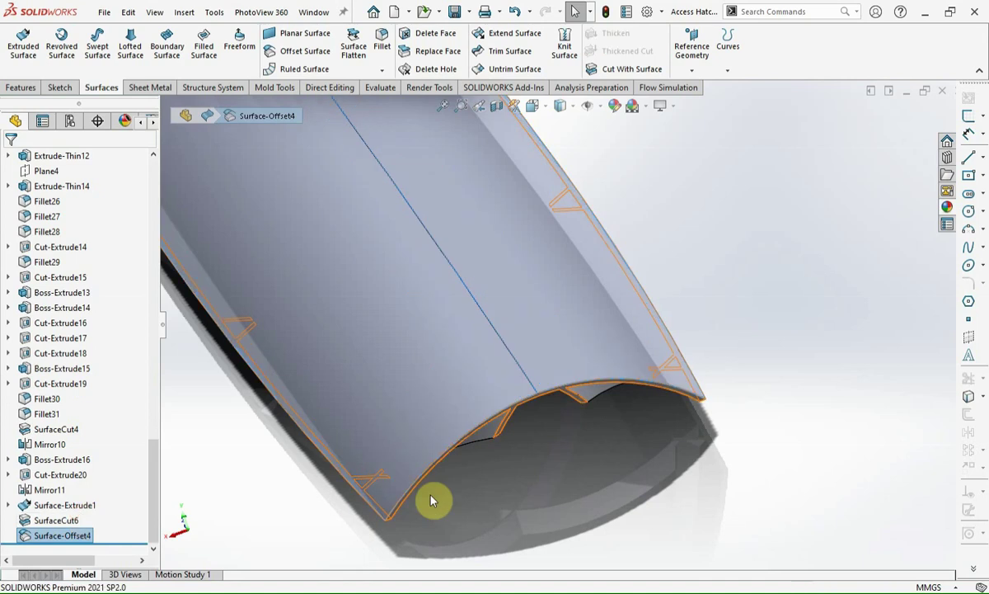
Step: Begin a new sketch, Sketch55, on the hatch's end face
{"action": "scroll", "coordinate": [504, 404], "scroll_direction": "down", "scroll_amount": 5}
{"action": "left_click", "coordinate": [610, 360]}
{"action": "left_click", "coordinate": [969, 116]}
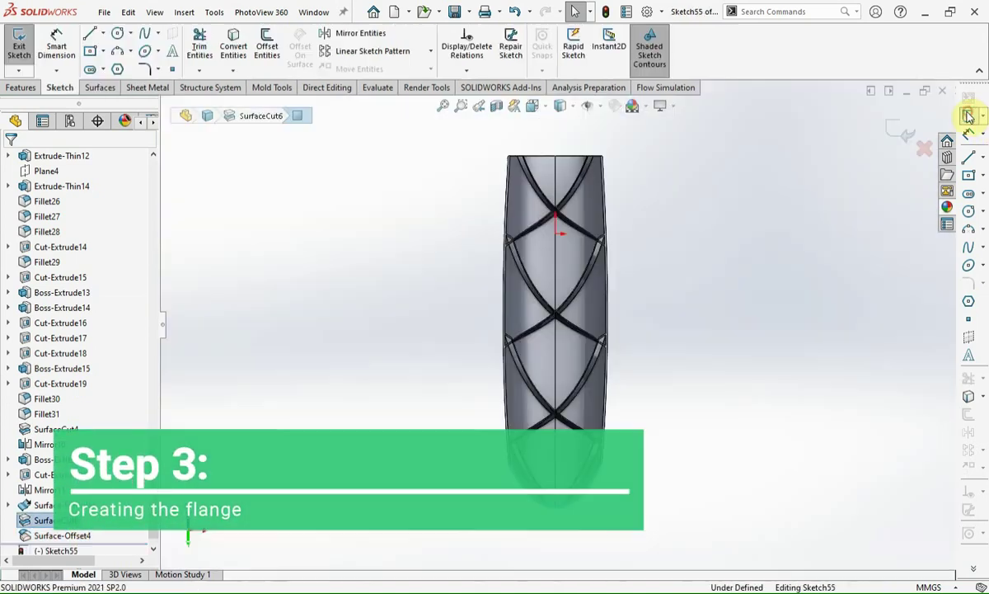
Step: Offset both spline edges of the hatch end by 6 mm
{"action": "scroll", "coordinate": [586, 487], "scroll_direction": "down", "scroll_amount": 3}
{"action": "scroll", "coordinate": [553, 424], "scroll_direction": "down", "scroll_amount": 2}
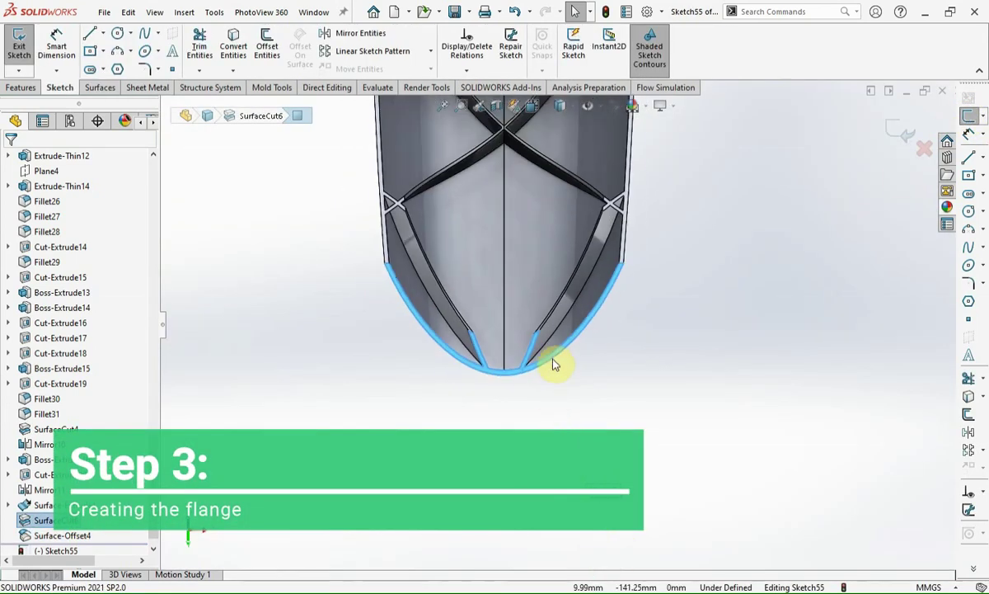
{"action": "left_click", "coordinate": [488, 374]}
{"action": "left_click_drag", "start_coordinate": [695, 441], "coordinate": [350, 244]}
{"action": "left_click", "coordinate": [969, 414]}
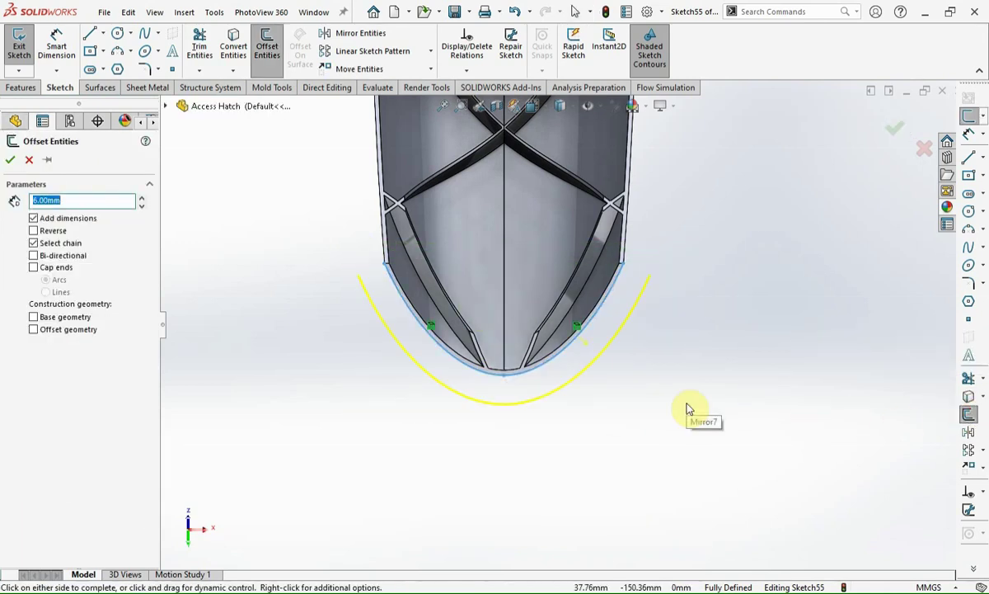
{"action": "left_click", "coordinate": [10, 160]}
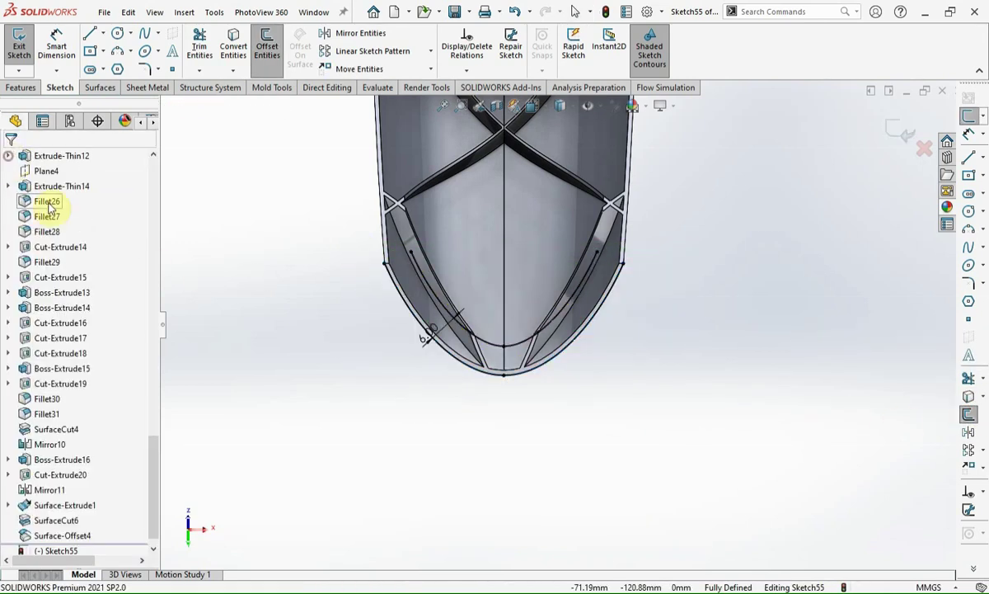
Step: Draw short closing lines at the right and left ends of the flange band
{"action": "key", "text": "l"}
{"action": "scroll", "coordinate": [614, 280], "scroll_direction": "down", "scroll_amount": 3}
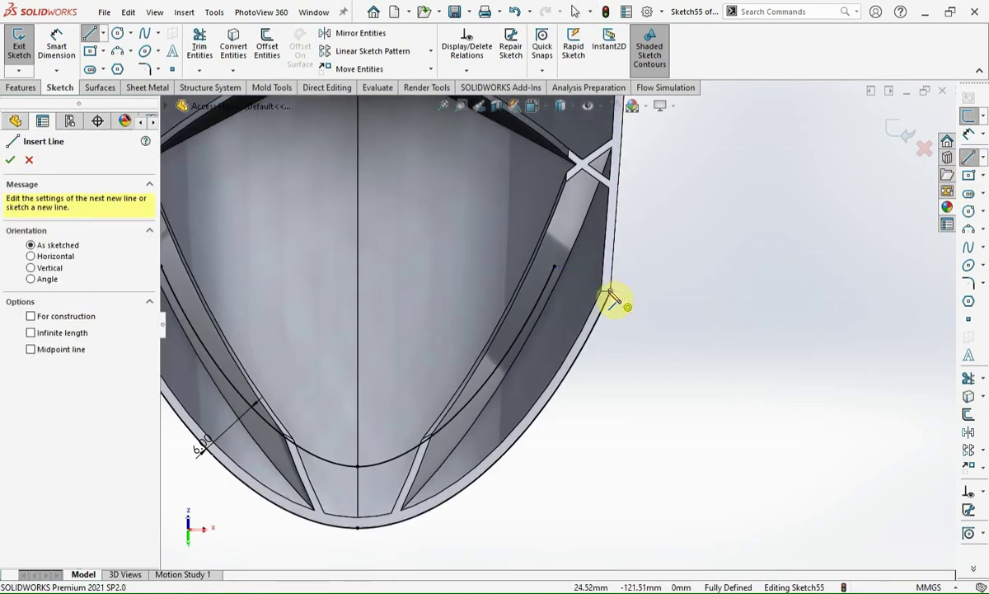
{"action": "left_click", "coordinate": [611, 294]}
{"action": "left_click", "coordinate": [542, 290]}
{"action": "key", "text": "Escape"}
{"action": "scroll", "coordinate": [560, 347], "scroll_direction": "up", "scroll_amount": 3}
{"action": "key", "text": "l"}
{"action": "left_click", "coordinate": [277, 298]}
{"action": "left_click", "coordinate": [316, 299]}
{"action": "key", "text": "Escape"}
Step: Trim the leftover segment and preview the closed outline as a 1.00 mm boss extrusion
{"action": "left_click", "coordinate": [968, 378]}
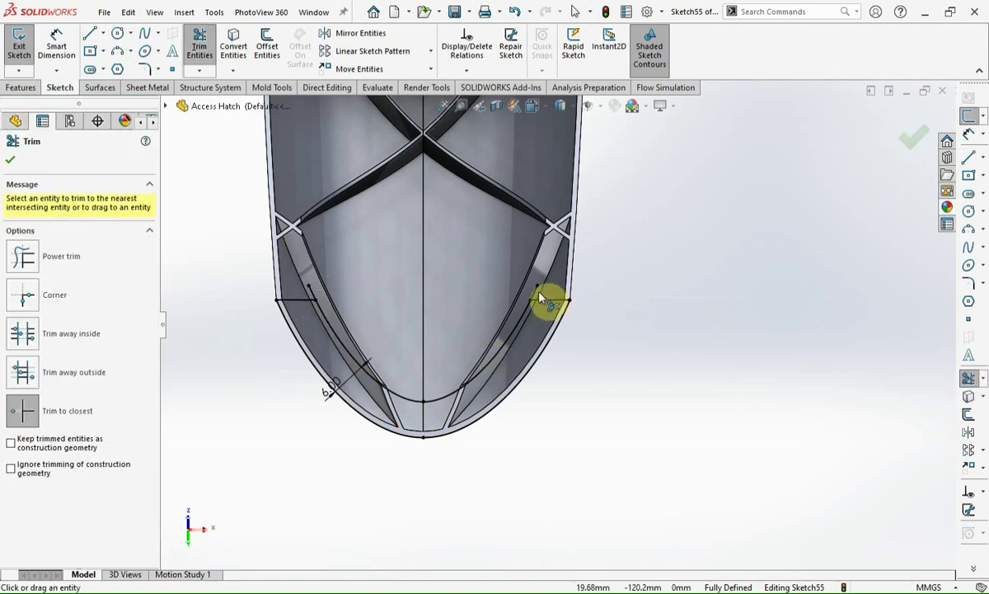
{"action": "left_click", "coordinate": [313, 296]}
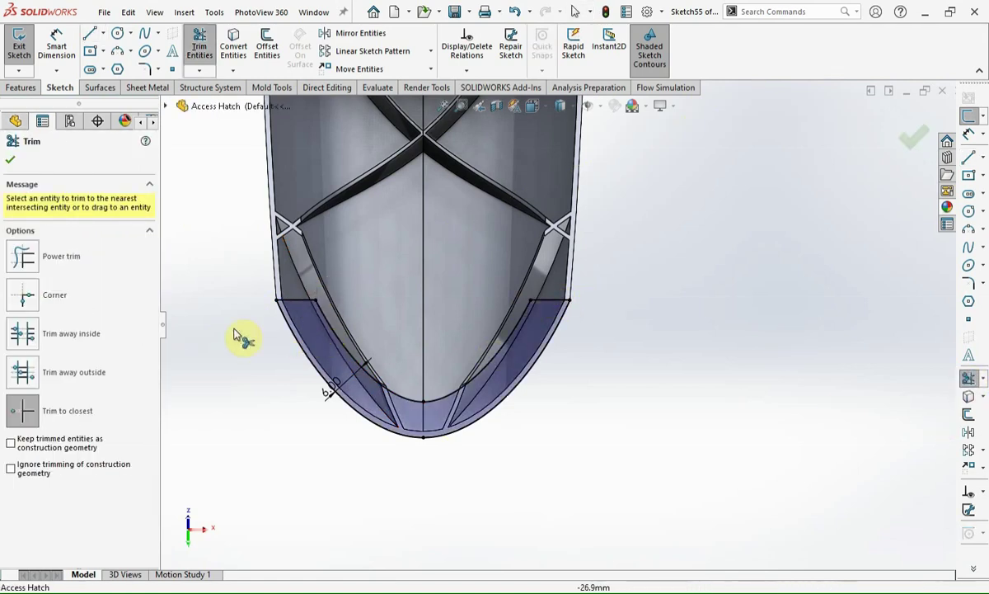
{"action": "left_click", "coordinate": [10, 161]}
{"action": "left_click", "coordinate": [21, 88]}
{"action": "left_click", "coordinate": [25, 43]}
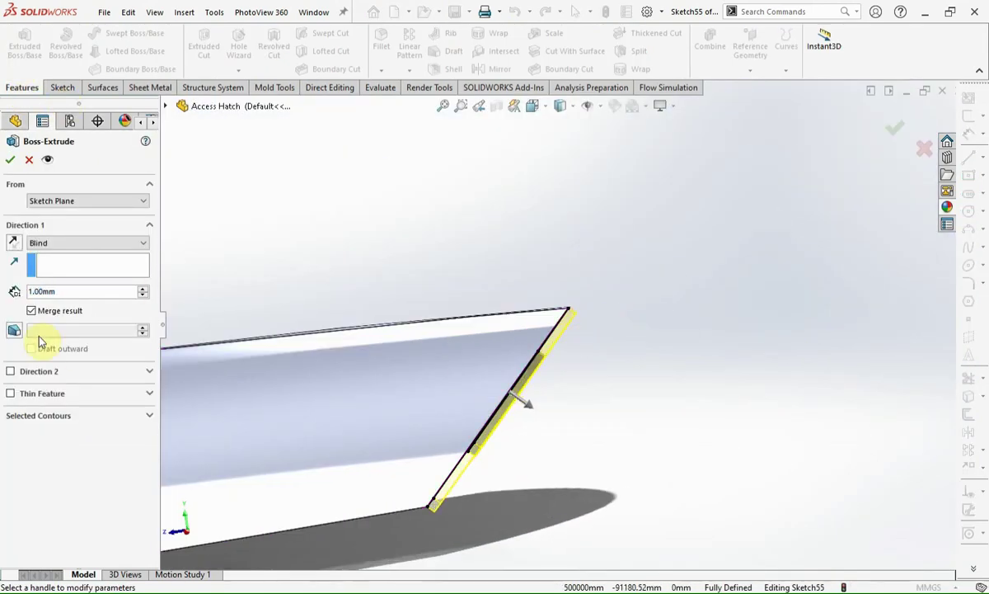
Step: Extrude the flange as Boss-Extrude18 along the reversed Front Plane direction
{"action": "left_click", "coordinate": [58, 271]}
{"action": "left_click", "coordinate": [165, 107]}
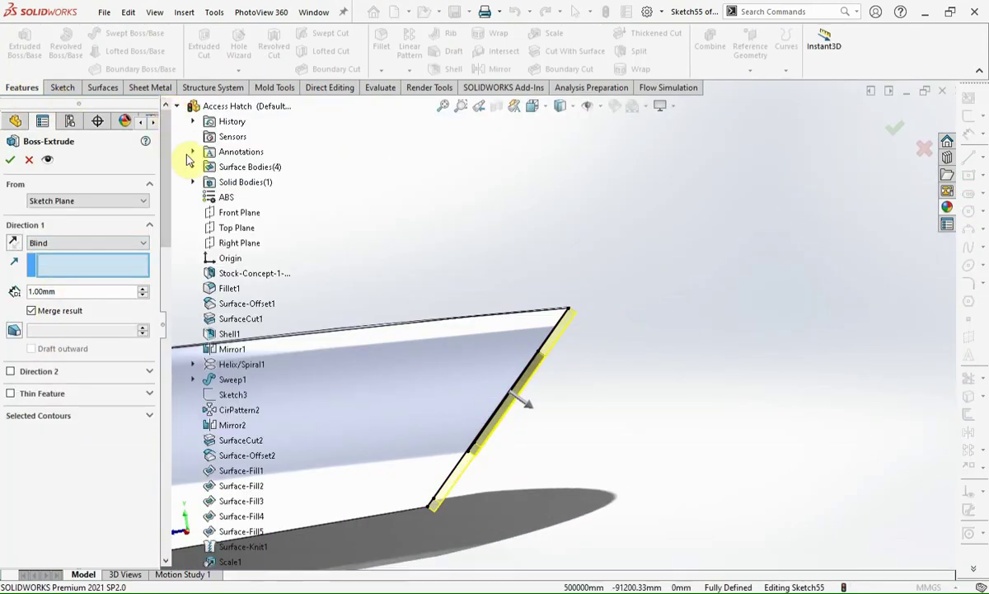
{"action": "left_click", "coordinate": [215, 212]}
{"action": "left_click", "coordinate": [14, 243]}
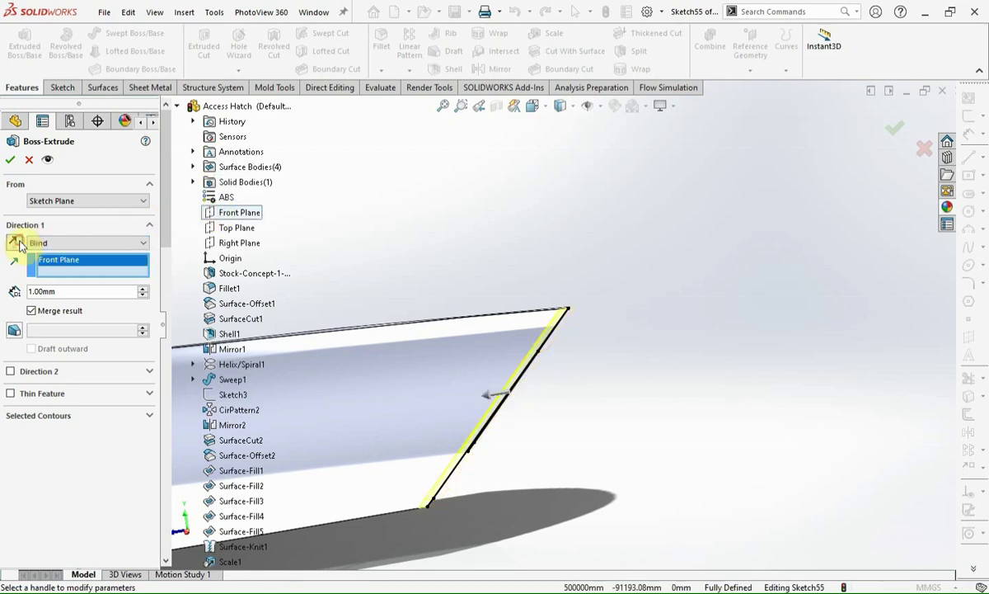
{"action": "left_click", "coordinate": [12, 159]}
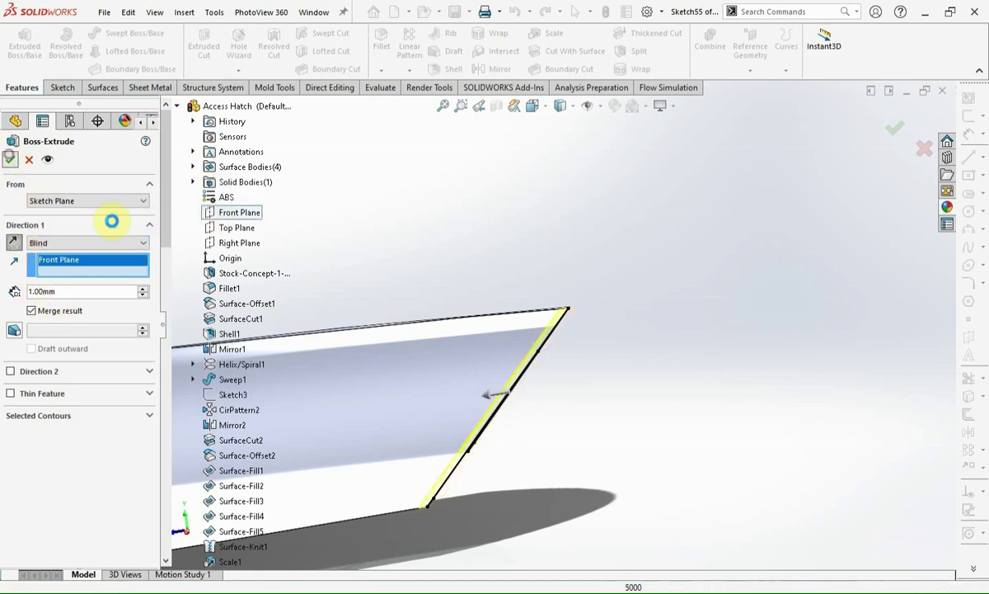
Step: Start a new sketch on the hatch's front arched face
{"action": "scroll", "coordinate": [557, 445], "scroll_direction": "up", "scroll_amount": 3}
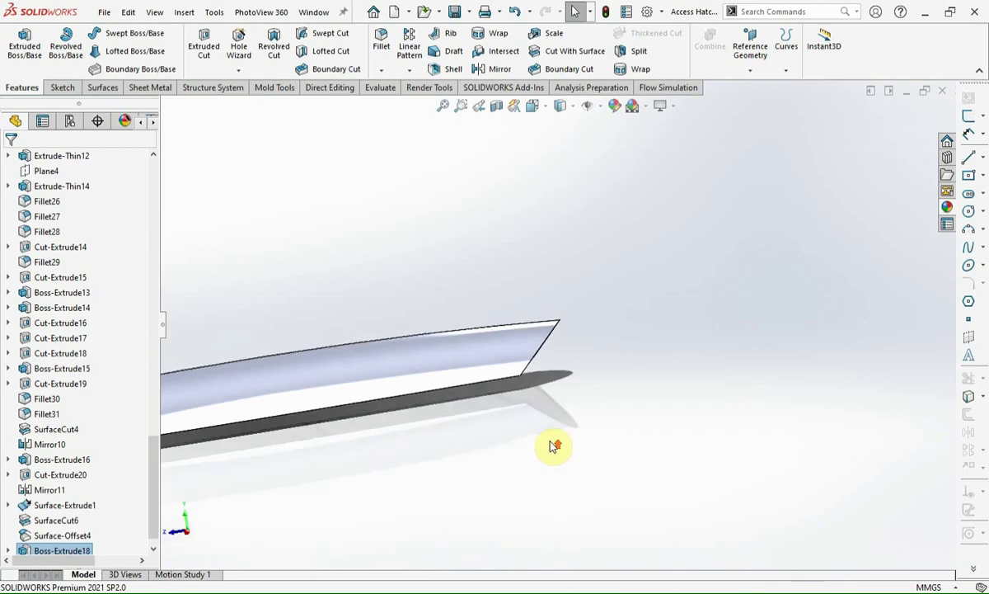
{"action": "scroll", "coordinate": [552, 447], "scroll_direction": "up", "scroll_amount": 2}
{"action": "middle_click_drag", "start_coordinate": [287, 379], "coordinate": [537, 334]}
{"action": "scroll", "coordinate": [512, 321], "scroll_direction": "down", "scroll_amount": 5}
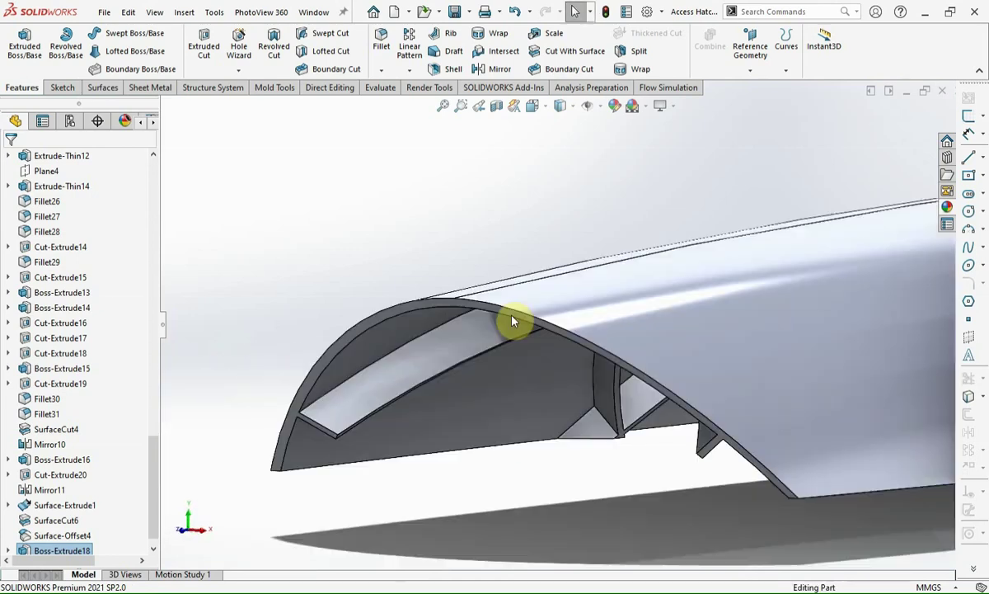
{"action": "scroll", "coordinate": [450, 317], "scroll_direction": "down", "scroll_amount": 2}
{"action": "left_click", "coordinate": [446, 302]}
{"action": "left_click", "coordinate": [969, 117]}
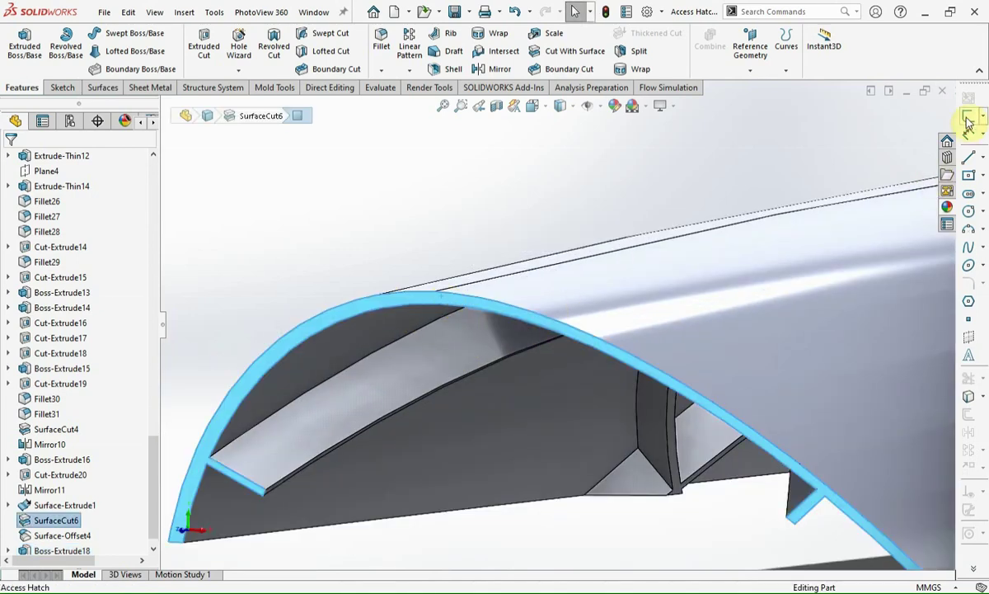
Step: Project the front arch's outer arc edge into the sketch
{"action": "scroll", "coordinate": [559, 155], "scroll_direction": "down", "scroll_amount": 1}
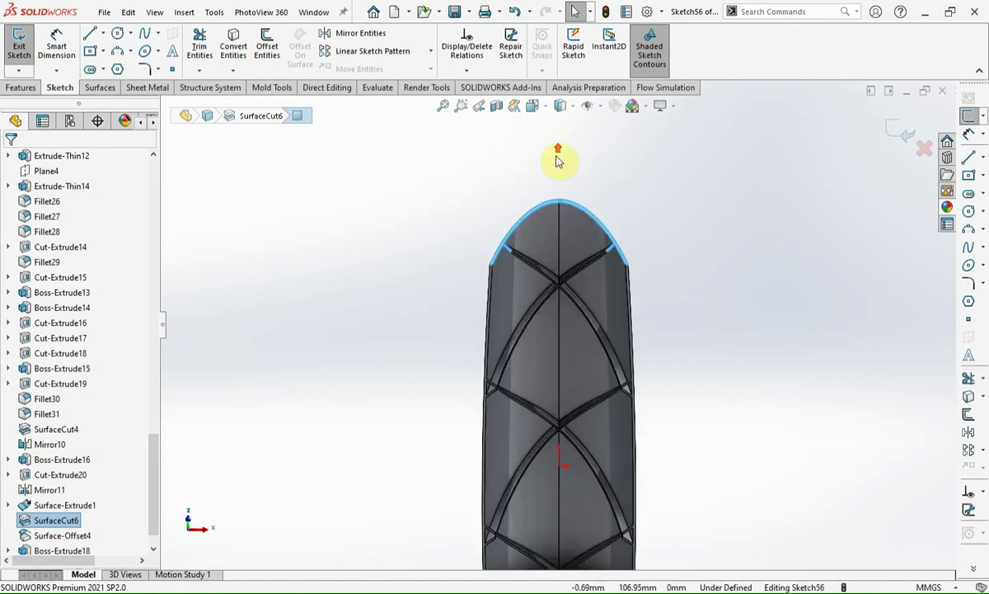
{"action": "scroll", "coordinate": [581, 299], "scroll_direction": "down", "scroll_amount": 2}
{"action": "scroll", "coordinate": [585, 316], "scroll_direction": "down", "scroll_amount": 2}
{"action": "scroll", "coordinate": [540, 367], "scroll_direction": "down", "scroll_amount": 2}
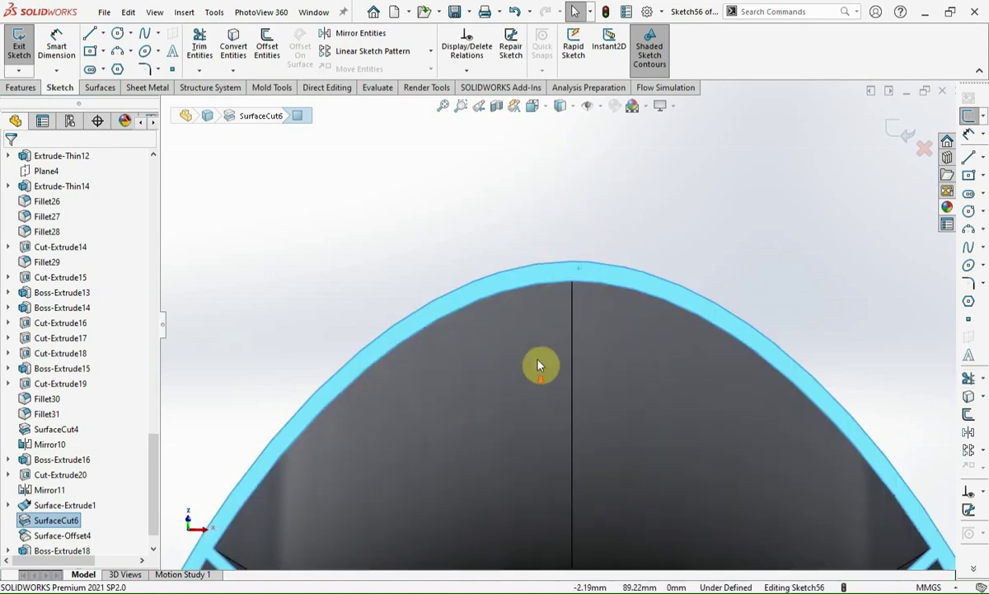
{"action": "left_click", "coordinate": [552, 264]}
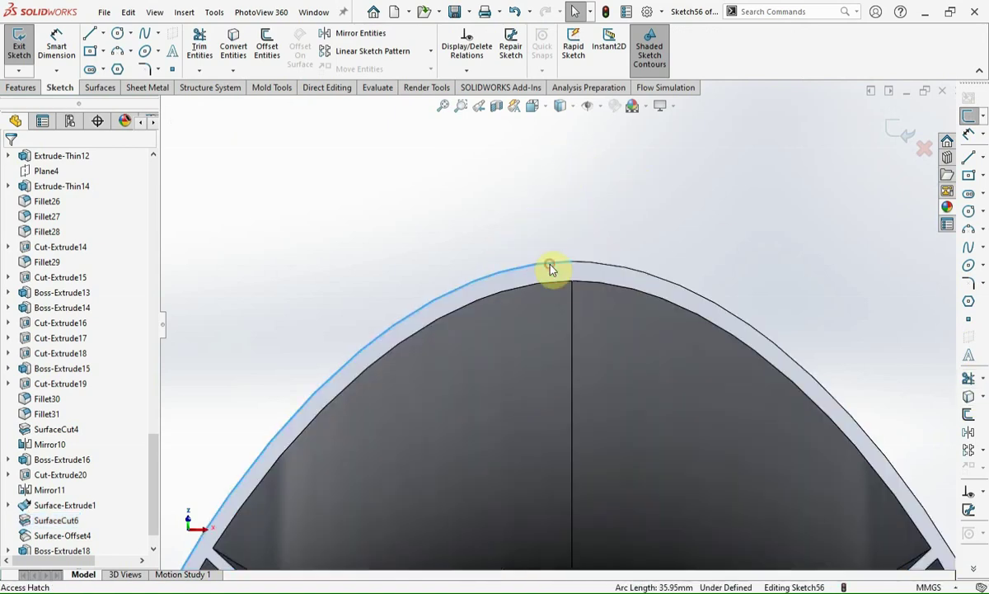
{"action": "left_click", "coordinate": [969, 398]}
Step: Offset both front arc splines inward to form the 6 mm band
{"action": "scroll", "coordinate": [742, 247], "scroll_direction": "up", "scroll_amount": 3}
{"action": "left_click_drag", "start_coordinate": [742, 243], "coordinate": [400, 457]}
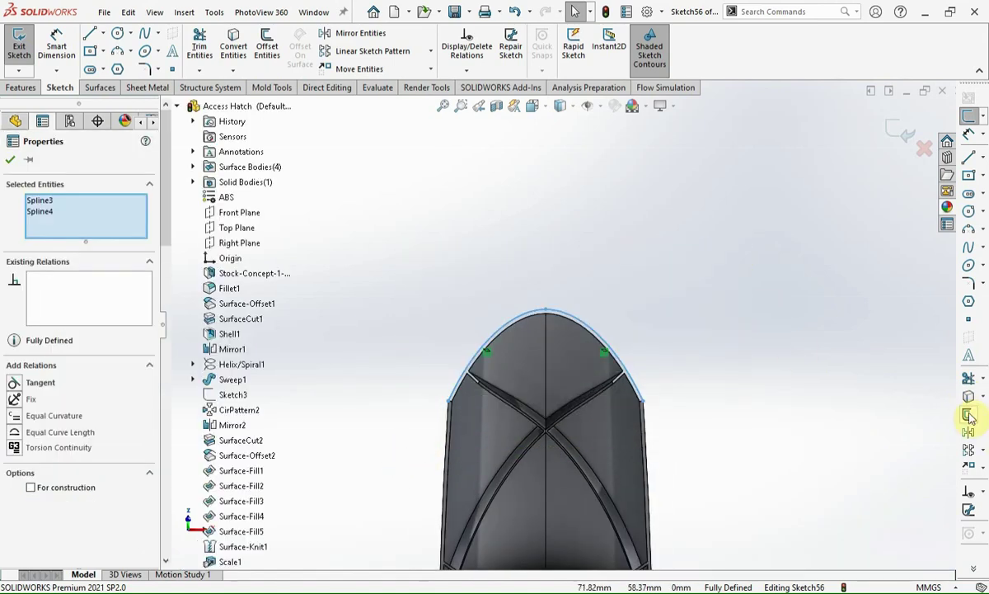
{"action": "left_click", "coordinate": [969, 414]}
{"action": "left_click", "coordinate": [48, 231]}
{"action": "left_click", "coordinate": [10, 160]}
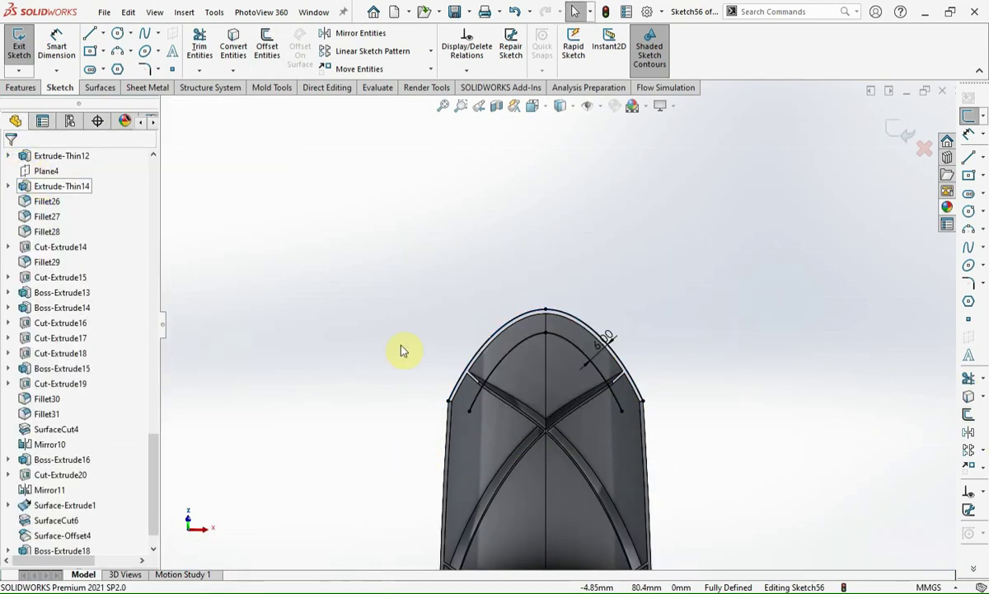
Step: Draw closing lines at the arc's lower-right end and along the arch edge
{"action": "left_click", "coordinate": [969, 156]}
{"action": "scroll", "coordinate": [636, 397], "scroll_direction": "down", "scroll_amount": 2}
{"action": "scroll", "coordinate": [636, 416], "scroll_direction": "down", "scroll_amount": 3}
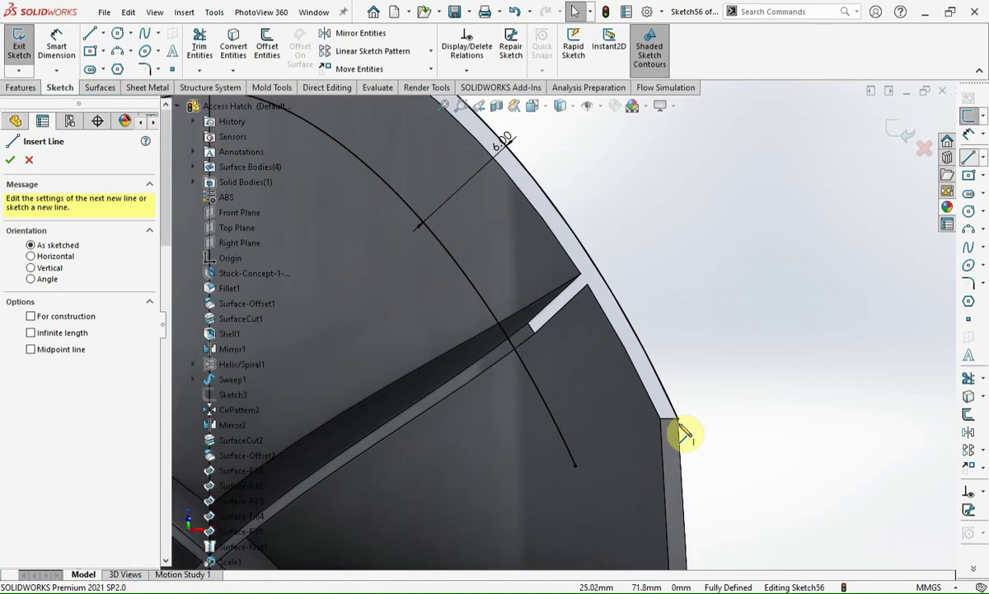
{"action": "left_click", "coordinate": [678, 420]}
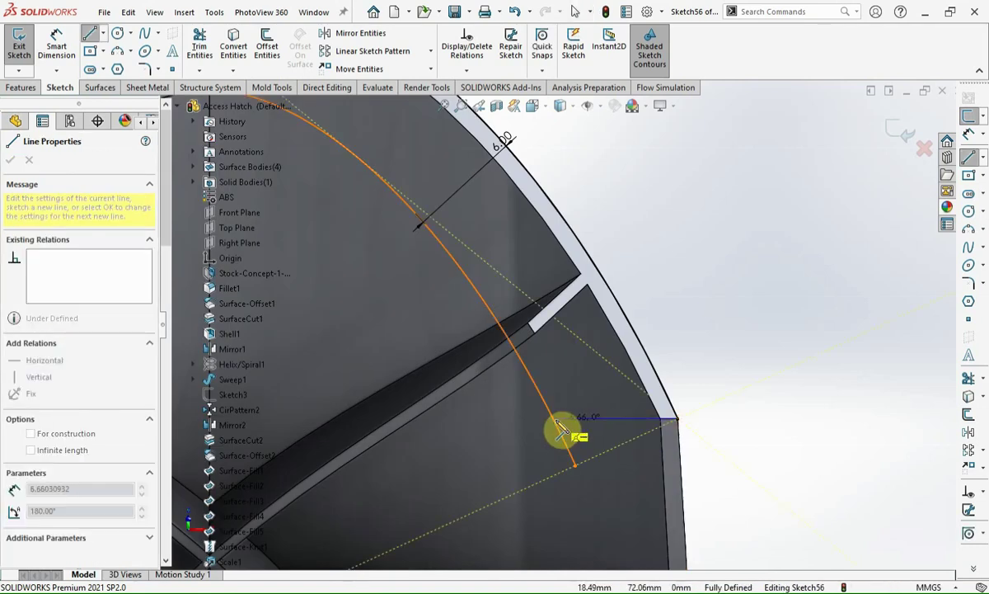
{"action": "left_click", "coordinate": [558, 420]}
{"action": "key", "text": "Escape"}
{"action": "scroll", "coordinate": [554, 322], "scroll_direction": "up", "scroll_amount": 3}
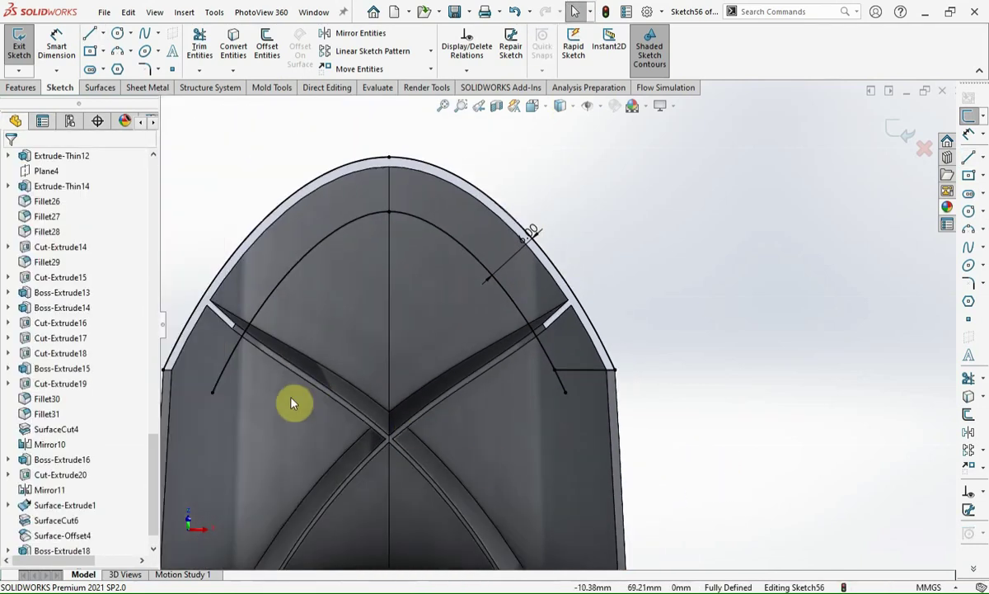
{"action": "scroll", "coordinate": [198, 386], "scroll_direction": "down", "scroll_amount": 2}
{"action": "key", "text": "l"}
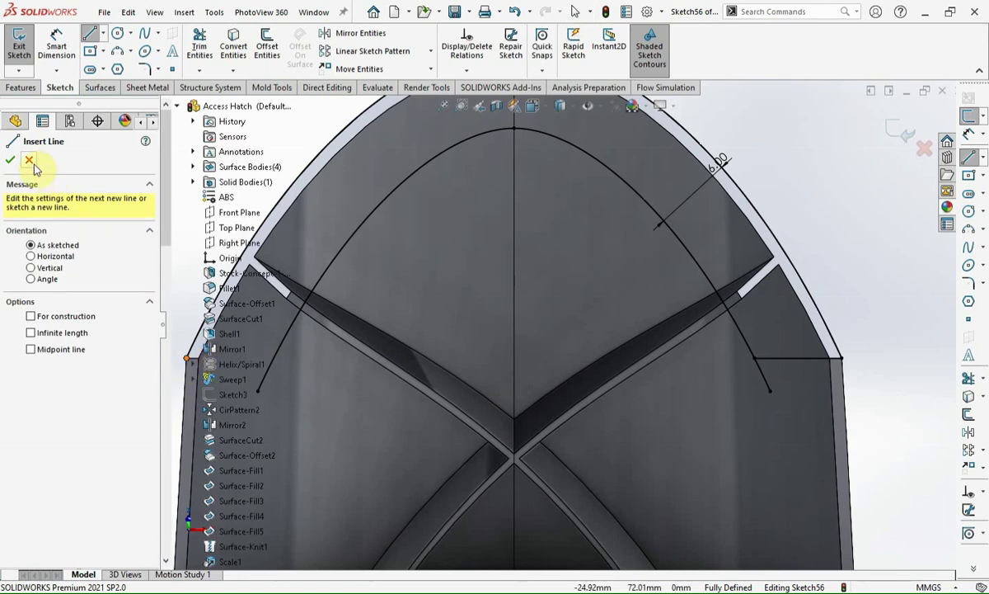
{"action": "key", "text": "Escape"}
{"action": "key", "text": "l"}
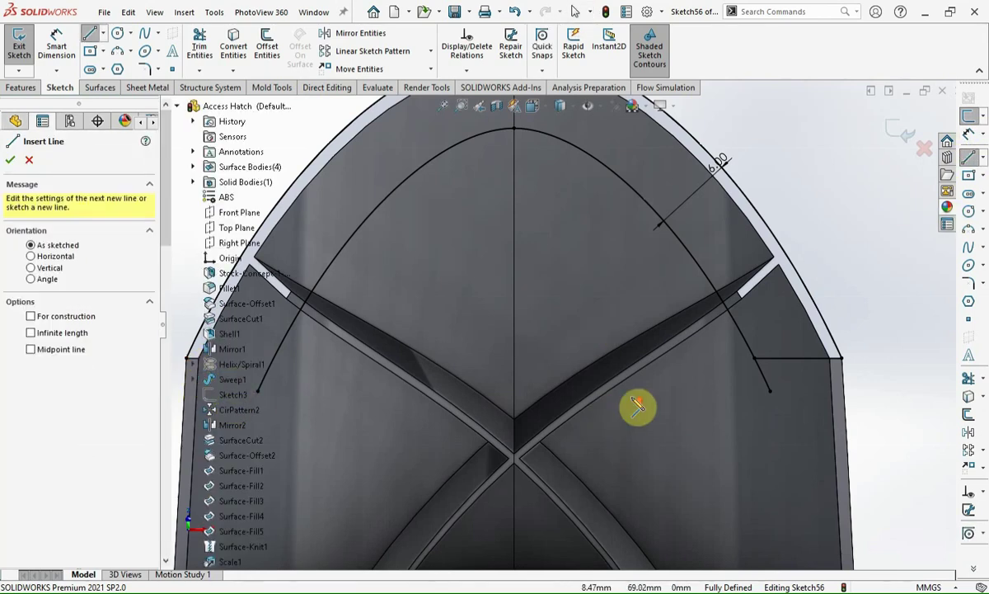
{"action": "scroll", "coordinate": [297, 375], "scroll_direction": "up", "scroll_amount": 2}
{"action": "scroll", "coordinate": [336, 356], "scroll_direction": "down", "scroll_amount": 3}
{"action": "left_click", "coordinate": [308, 344]}
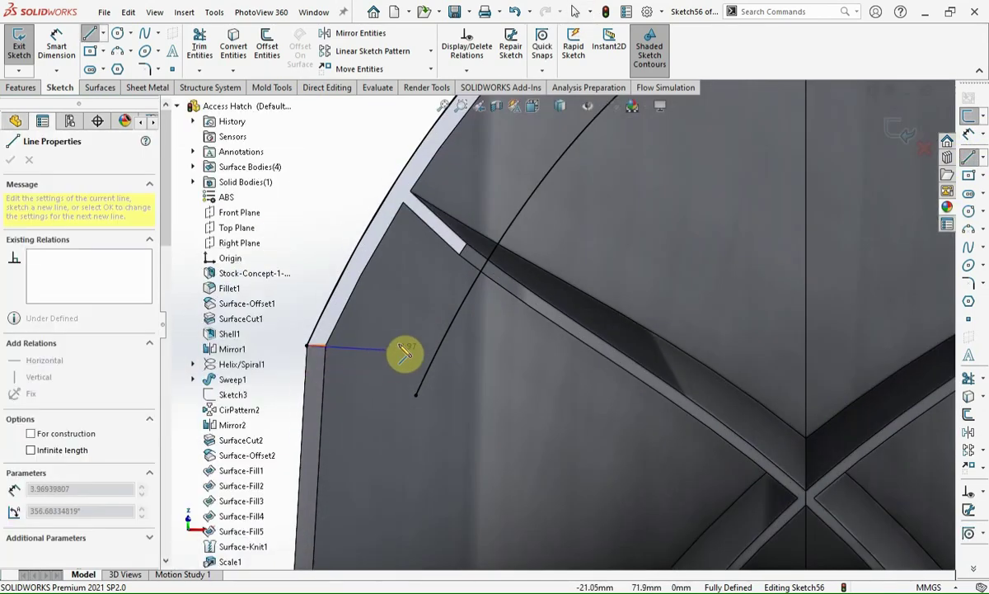
{"action": "key", "text": "Escape"}
Step: Trim the excess segment so the arch band becomes one closed region
{"action": "left_click", "coordinate": [969, 377]}
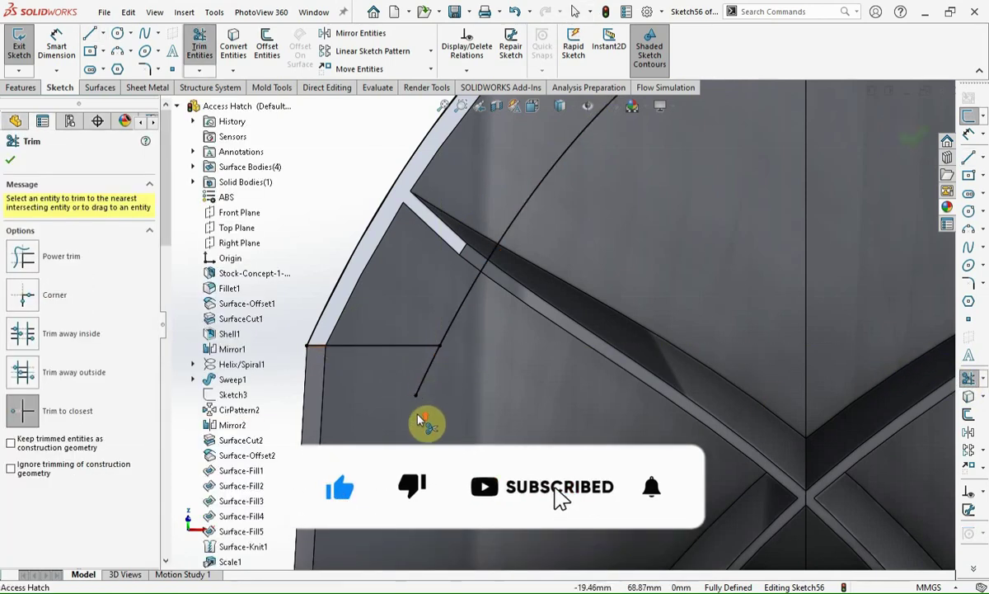
{"action": "scroll", "coordinate": [424, 416], "scroll_direction": "up", "scroll_amount": 2}
{"action": "scroll", "coordinate": [746, 375], "scroll_direction": "up", "scroll_amount": 2}
{"action": "left_click", "coordinate": [826, 328]}
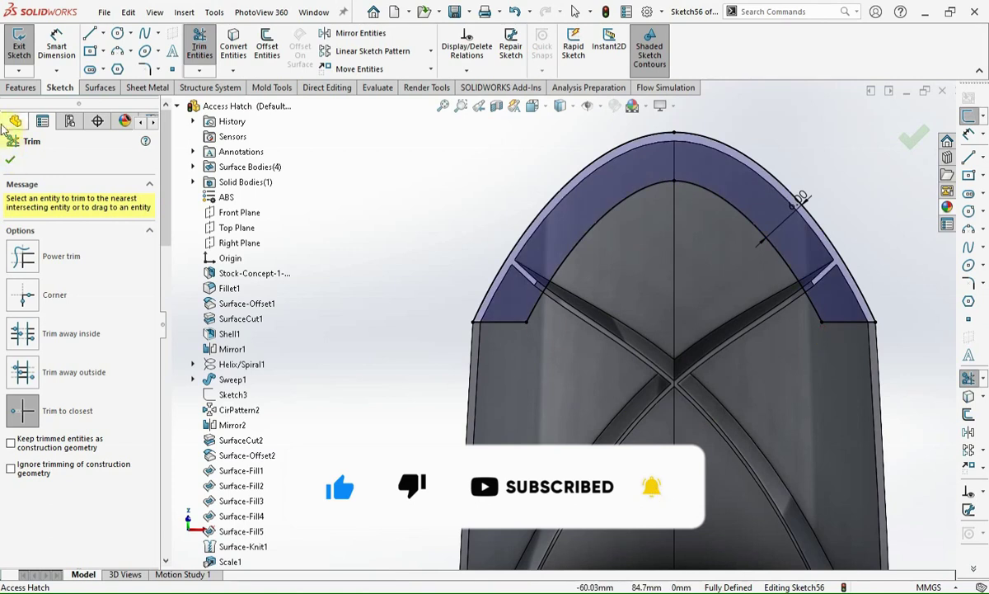
{"action": "key", "text": "Escape"}
{"action": "left_click", "coordinate": [21, 87]}
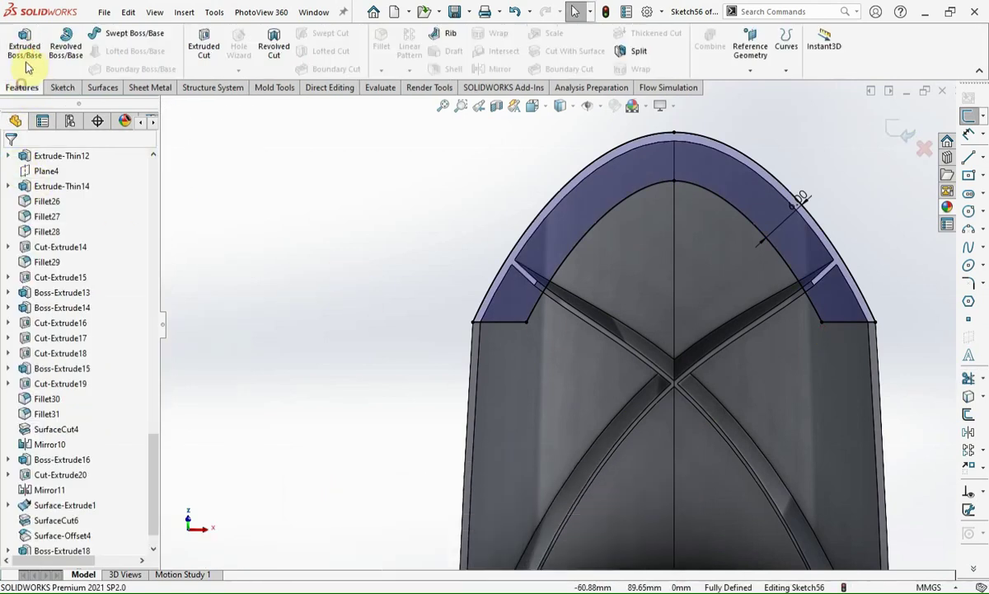
Step: Extrude the Sketch56 band 1.00 mm blind along the Front Plane direction
{"action": "left_click", "coordinate": [24, 43]}
{"action": "left_click", "coordinate": [96, 265]}
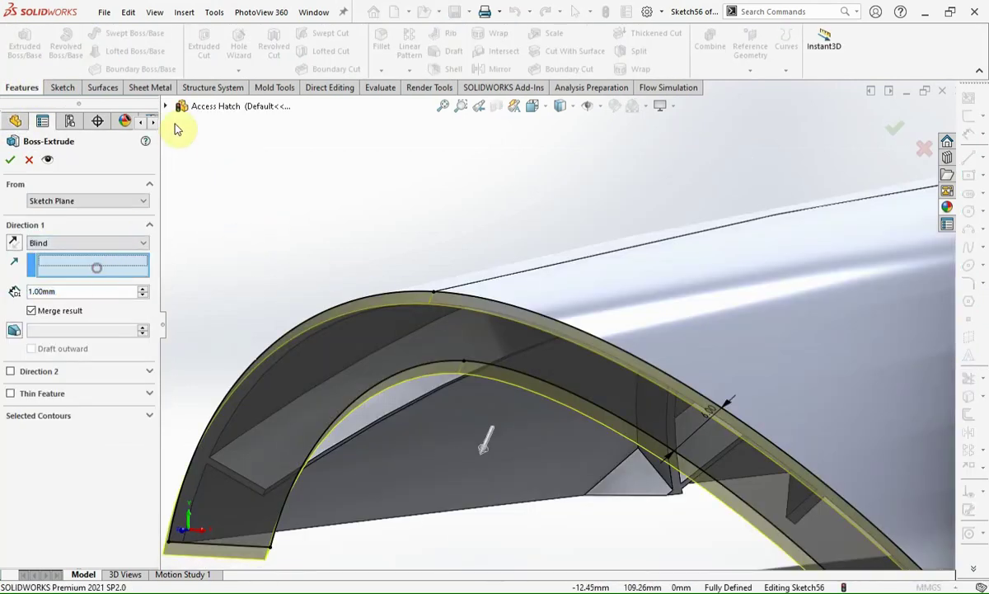
{"action": "left_click", "coordinate": [166, 106]}
{"action": "left_click", "coordinate": [227, 216]}
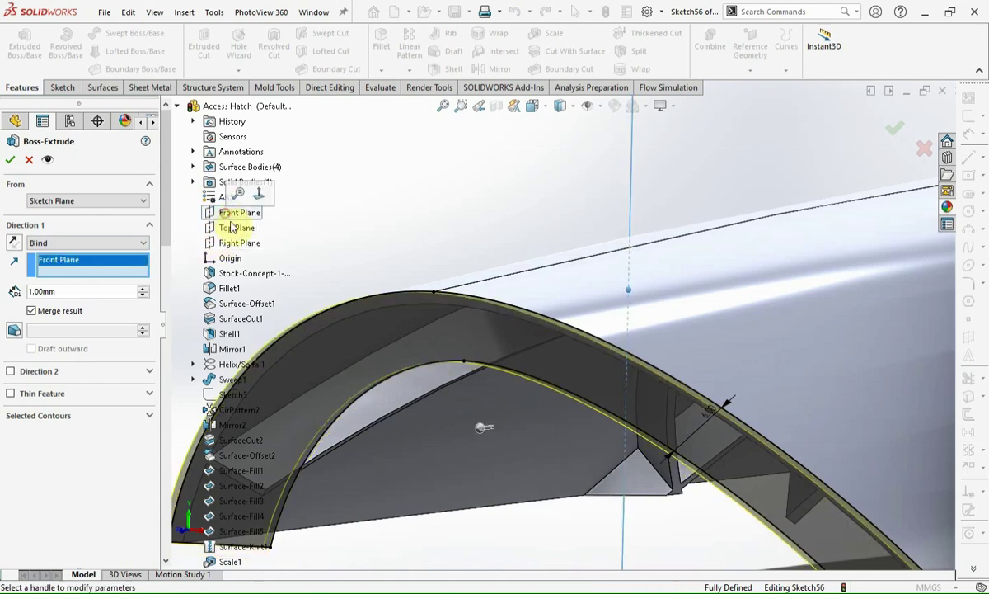
{"action": "scroll", "coordinate": [459, 346], "scroll_direction": "down", "scroll_amount": 3}
{"action": "scroll", "coordinate": [413, 352], "scroll_direction": "down", "scroll_amount": 3}
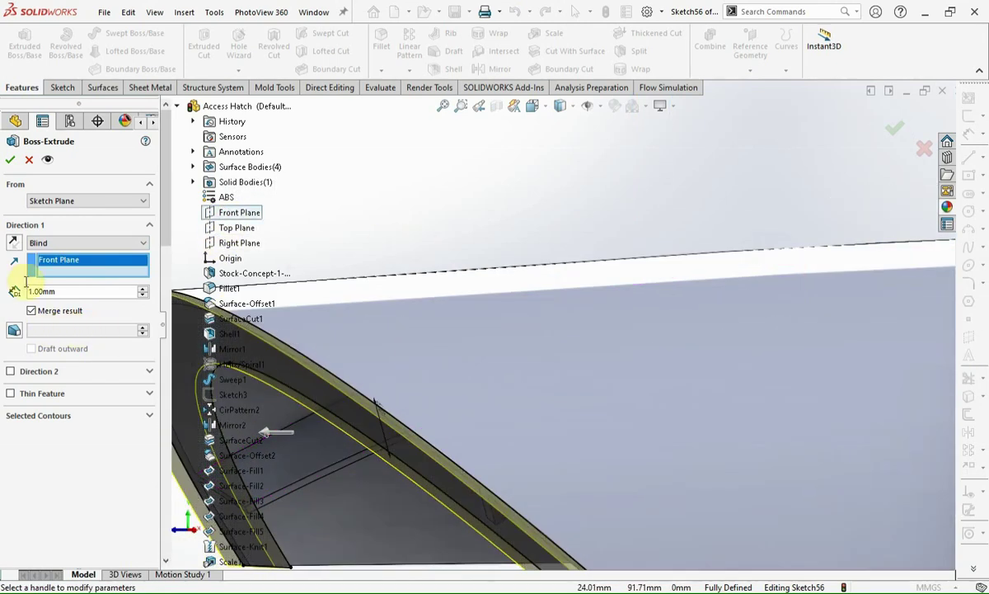
{"action": "left_click", "coordinate": [10, 160]}
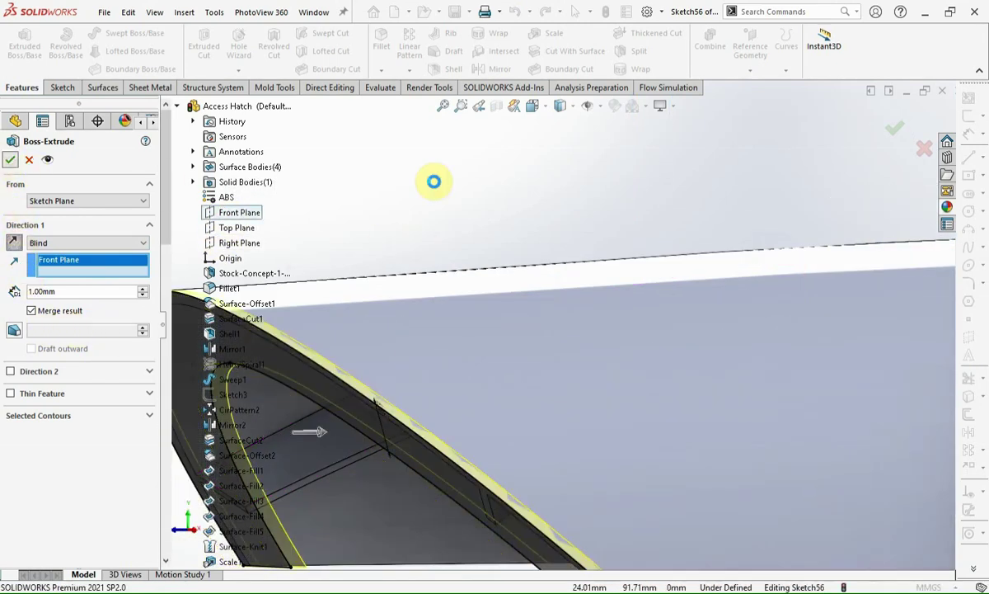
Step: Orbit to inspect the new flange and select the part's narrow side face
{"action": "scroll", "coordinate": [521, 369], "scroll_direction": "up", "scroll_amount": 5}
{"action": "mouse_move", "coordinate": [603, 369]}
{"action": "middle_mouse_down"}
{"action": "mouse_move", "coordinate": [684, 238]}
{"action": "mouse_move", "coordinate": [670, 150]}
{"action": "middle_mouse_up"}
{"action": "scroll", "coordinate": [587, 306], "scroll_direction": "down", "scroll_amount": 5}
{"action": "scroll", "coordinate": [553, 289], "scroll_direction": "down", "scroll_amount": 3}
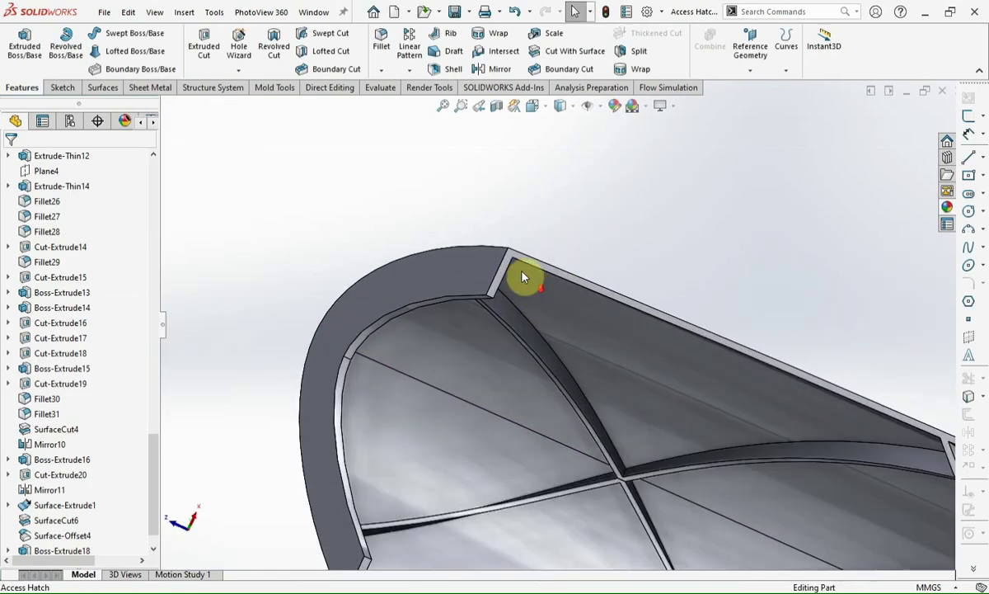
{"action": "scroll", "coordinate": [490, 235], "scroll_direction": "down", "scroll_amount": 3}
{"action": "left_click", "coordinate": [486, 213]}
Step: Start Sketch57 on the narrow side face and project its top-corner edge
{"action": "left_click", "coordinate": [969, 121]}
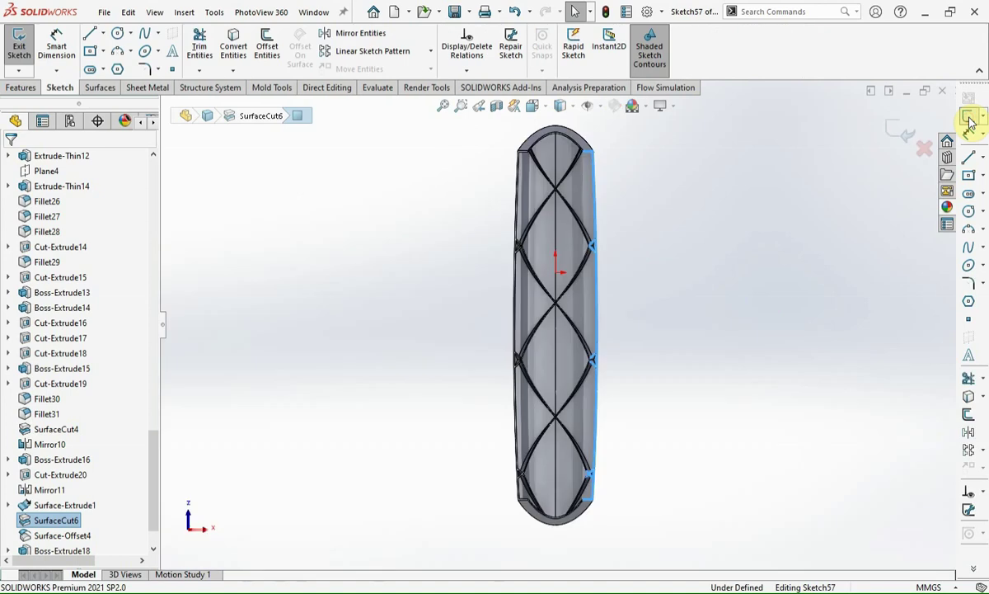
{"action": "scroll", "coordinate": [610, 169], "scroll_direction": "down", "scroll_amount": 3}
{"action": "scroll", "coordinate": [521, 277], "scroll_direction": "down", "scroll_amount": 3}
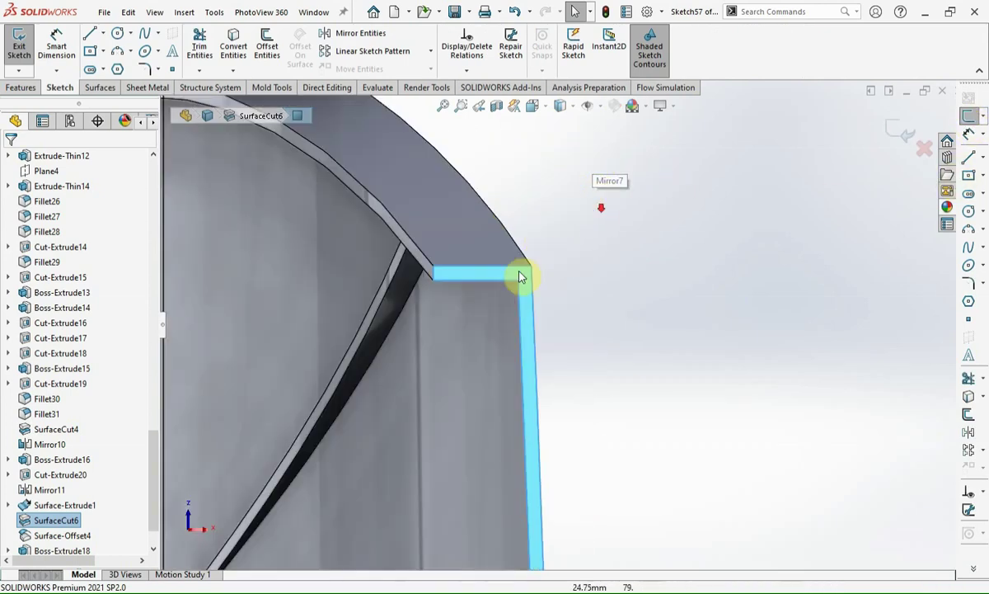
{"action": "left_click", "coordinate": [498, 272]}
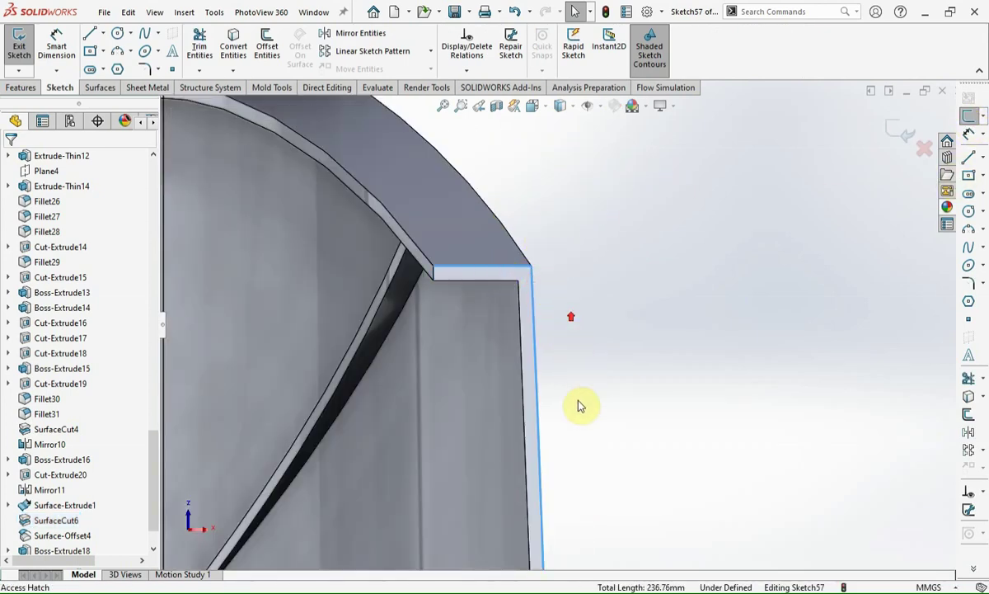
{"action": "scroll", "coordinate": [578, 405], "scroll_direction": "up", "scroll_amount": 5}
{"action": "scroll", "coordinate": [575, 500], "scroll_direction": "up", "scroll_amount": 2}
{"action": "scroll", "coordinate": [567, 420], "scroll_direction": "down", "scroll_amount": 3}
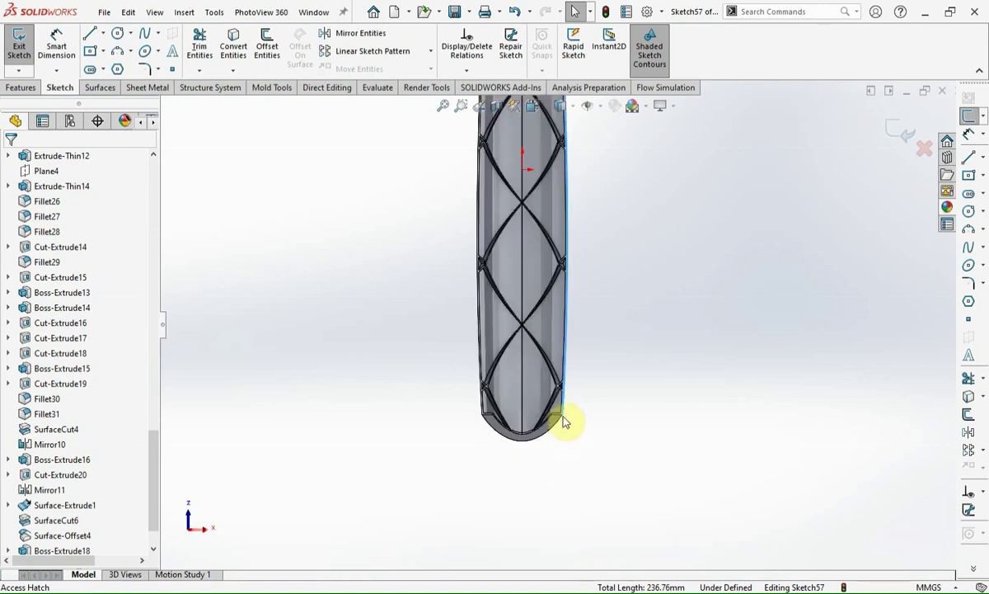
{"action": "scroll", "coordinate": [541, 364], "scroll_direction": "down", "scroll_amount": 3}
{"action": "scroll", "coordinate": [553, 382], "scroll_direction": "down", "scroll_amount": 2}
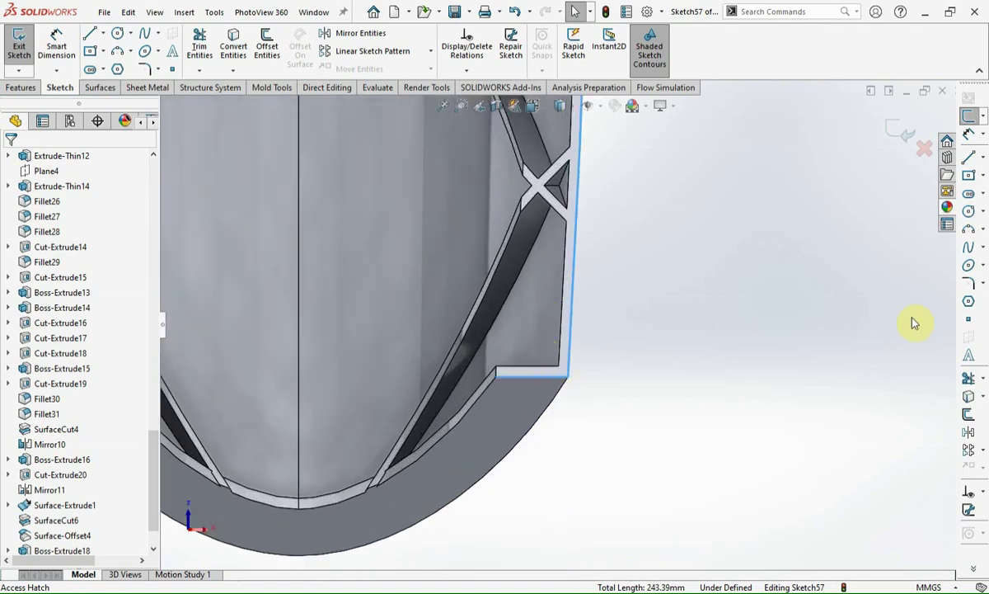
{"action": "left_click", "coordinate": [970, 398]}
Step: Draw a short line at the lower corner and a 1.00 mm vertical line at the top corner
{"action": "left_click", "coordinate": [971, 245]}
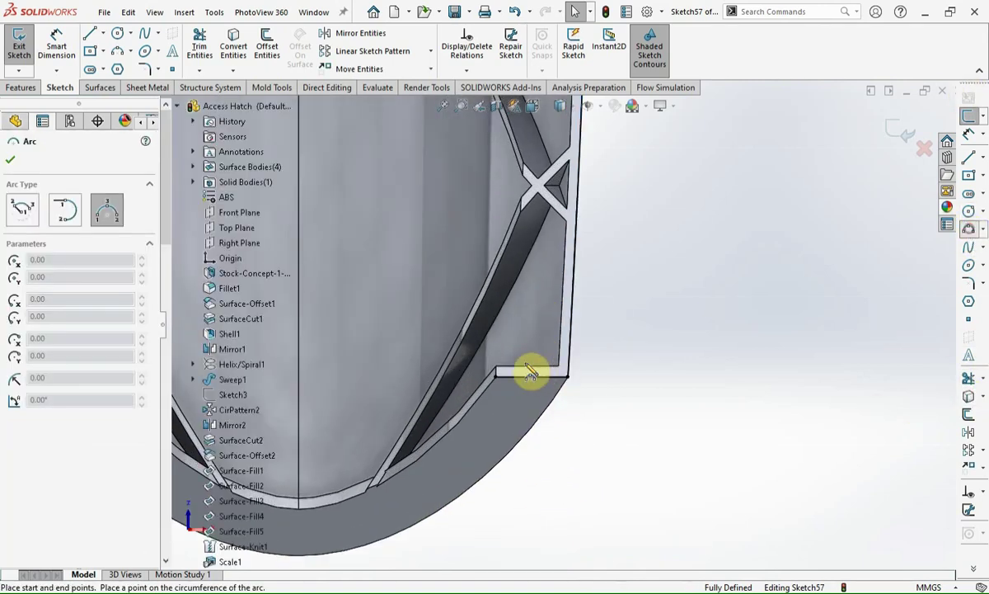
{"action": "left_click", "coordinate": [969, 156]}
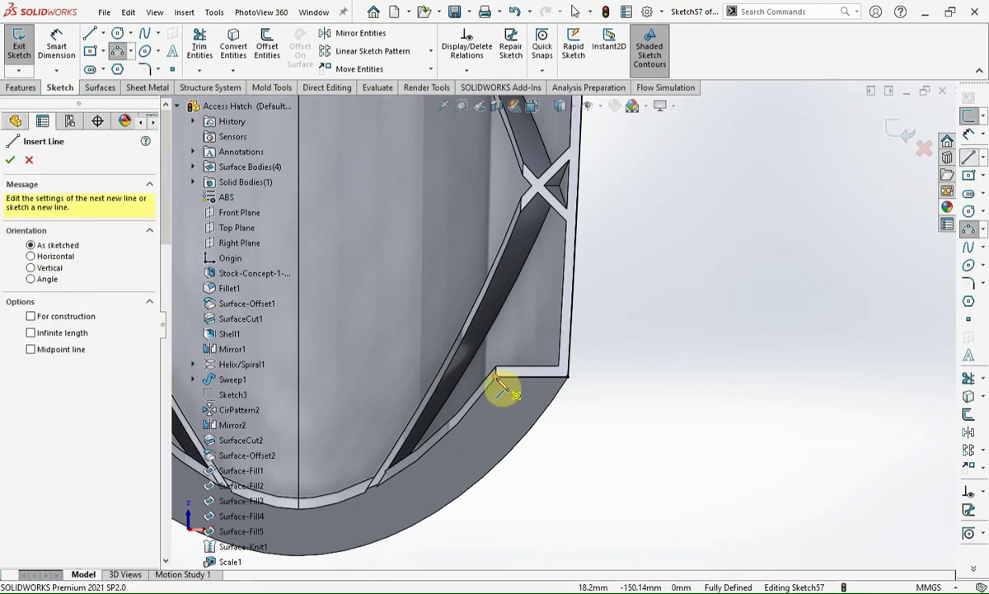
{"action": "left_click", "coordinate": [497, 381]}
{"action": "left_click", "coordinate": [536, 384]}
{"action": "key", "text": "Escape"}
{"action": "scroll", "coordinate": [651, 333], "scroll_direction": "up", "scroll_amount": 3}
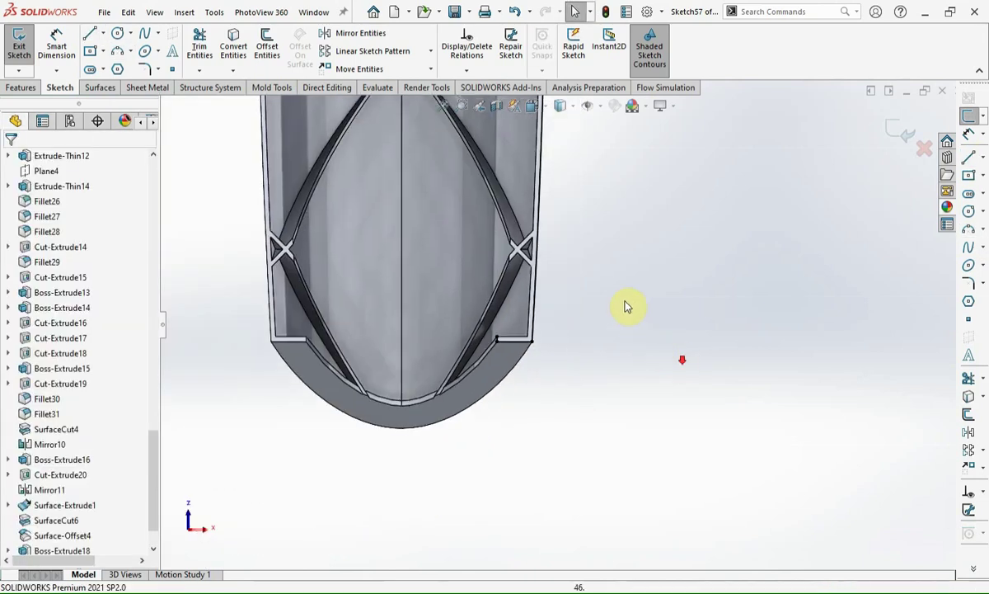
{"action": "left_click", "coordinate": [969, 156]}
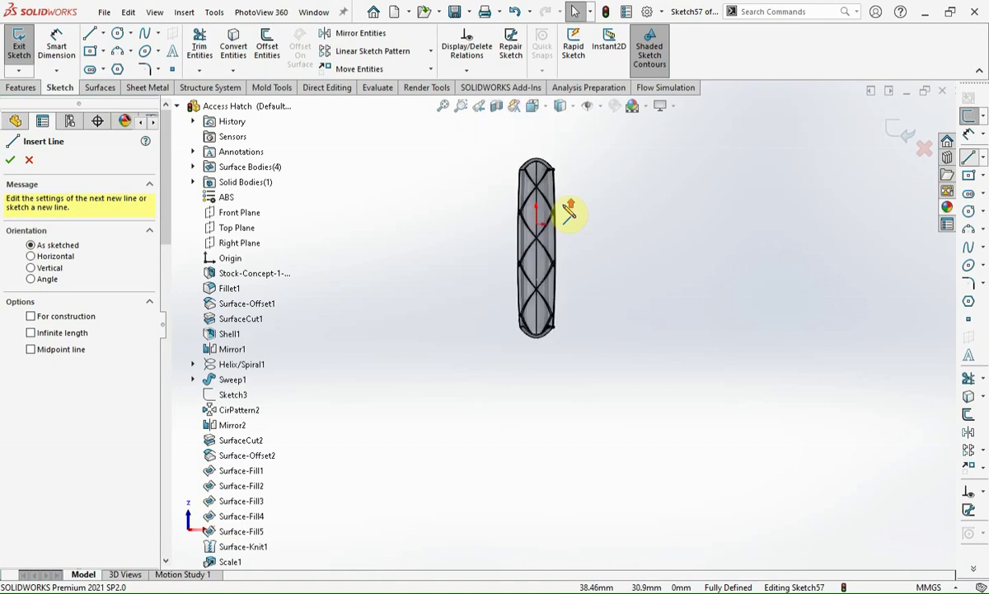
{"action": "scroll", "coordinate": [552, 276], "scroll_direction": "down", "scroll_amount": 2}
{"action": "scroll", "coordinate": [546, 294], "scroll_direction": "down", "scroll_amount": 3}
{"action": "scroll", "coordinate": [573, 330], "scroll_direction": "down", "scroll_amount": 4}
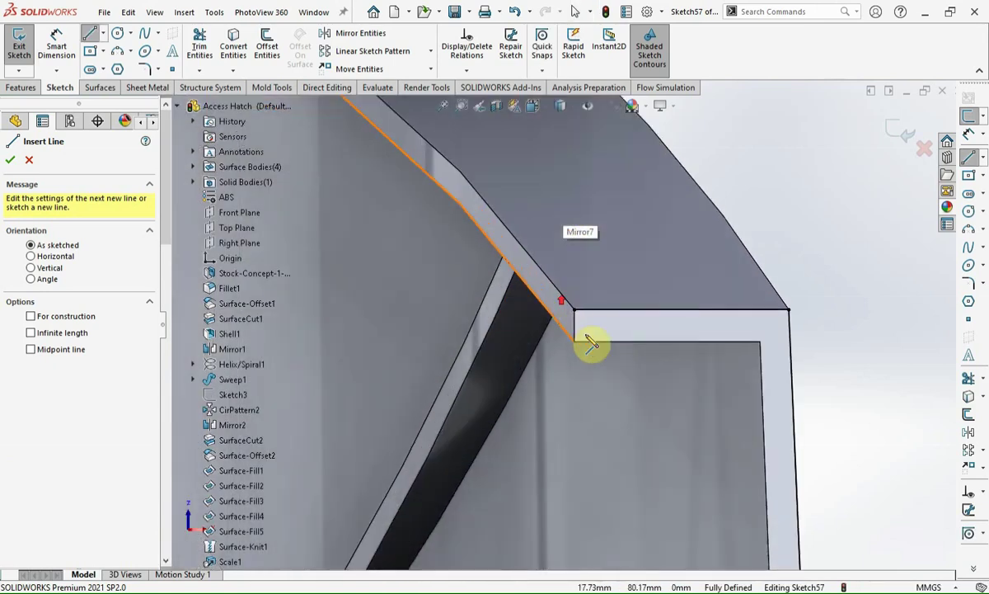
{"action": "left_click", "coordinate": [575, 313]}
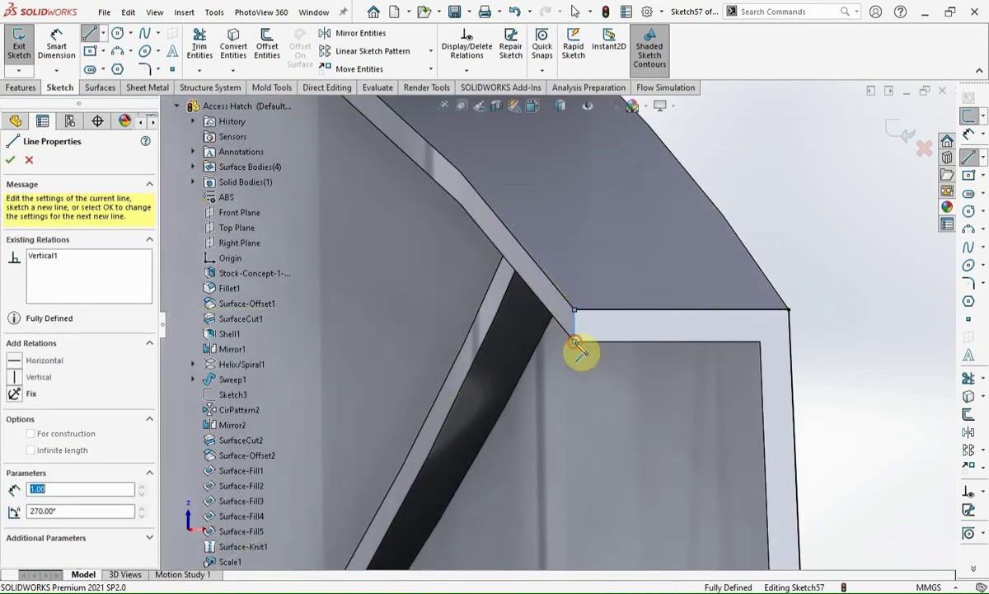
{"action": "left_click", "coordinate": [575, 340]}
Step: Begin a long 3-point arc from the vertical line's lower endpoint
{"action": "left_click", "coordinate": [968, 228]}
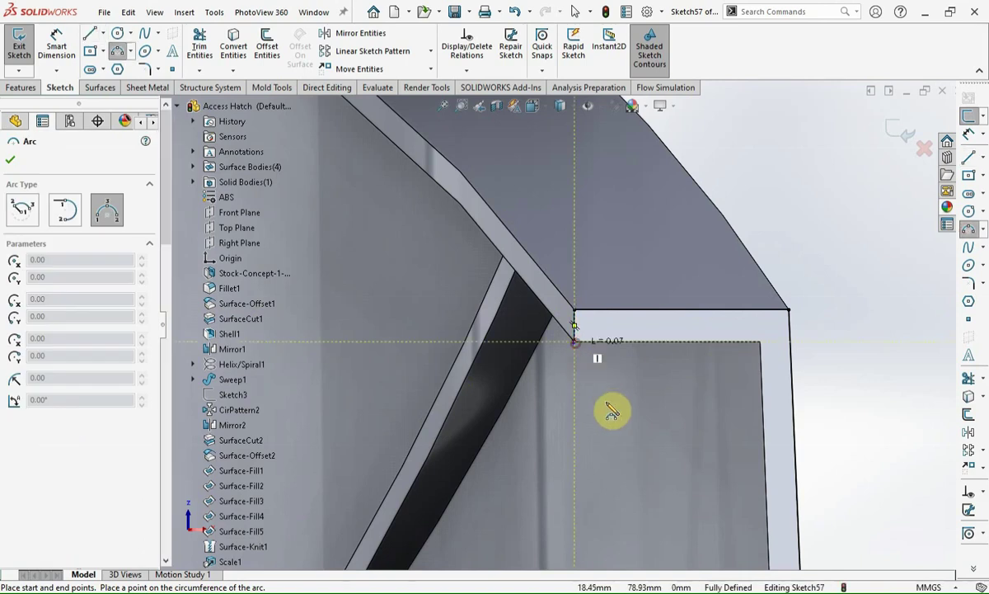
{"action": "left_click", "coordinate": [575, 341]}
{"action": "scroll", "coordinate": [614, 435], "scroll_direction": "up", "scroll_amount": 3}
{"action": "scroll", "coordinate": [621, 435], "scroll_direction": "up", "scroll_amount": 3}
{"action": "scroll", "coordinate": [601, 448], "scroll_direction": "up", "scroll_amount": 1}
{"action": "scroll", "coordinate": [551, 501], "scroll_direction": "down", "scroll_amount": 1}
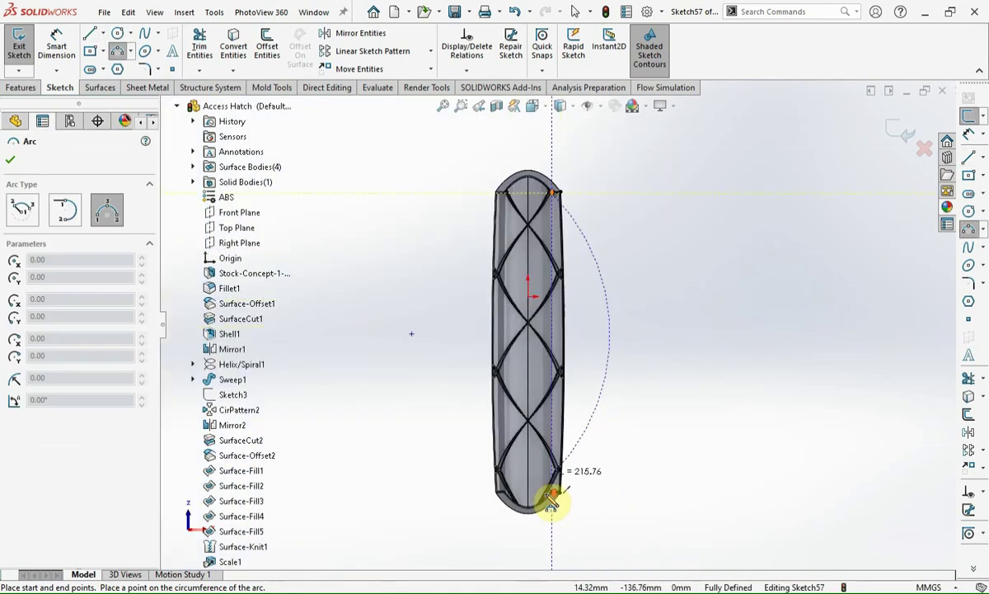
{"action": "scroll", "coordinate": [561, 482], "scroll_direction": "down", "scroll_amount": 2}
{"action": "scroll", "coordinate": [549, 419], "scroll_direction": "down", "scroll_amount": 2}
{"action": "scroll", "coordinate": [543, 416], "scroll_direction": "down", "scroll_amount": 3}
Step: Finish the side arc and dimension its radius to 1800 mm
{"action": "left_click", "coordinate": [527, 399]}
{"action": "left_click", "coordinate": [552, 354]}
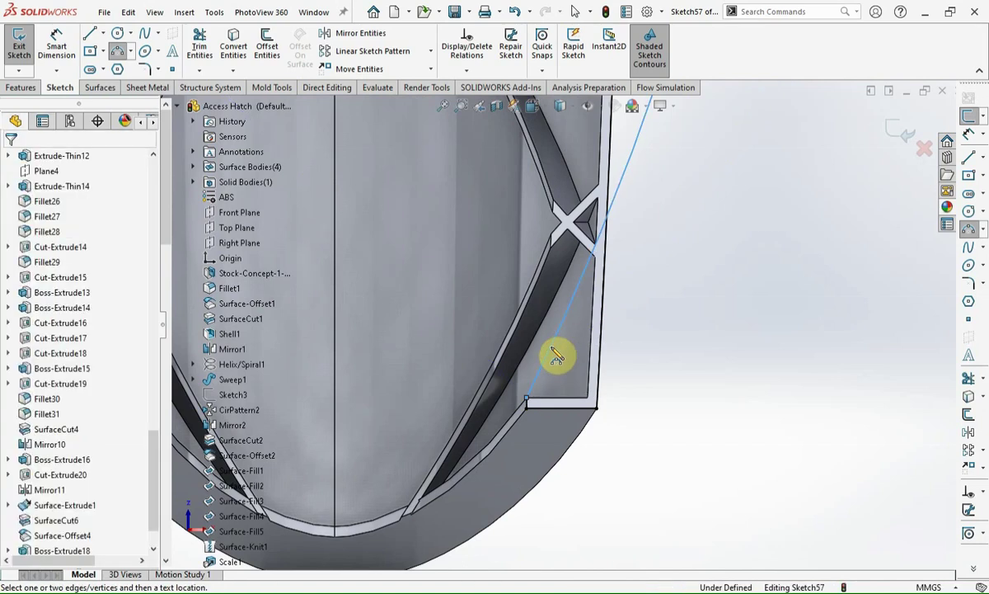
{"action": "left_click", "coordinate": [573, 336]}
{"action": "left_click", "coordinate": [489, 289]}
{"action": "type", "text": "1800"}
{"action": "key", "text": "Return"}
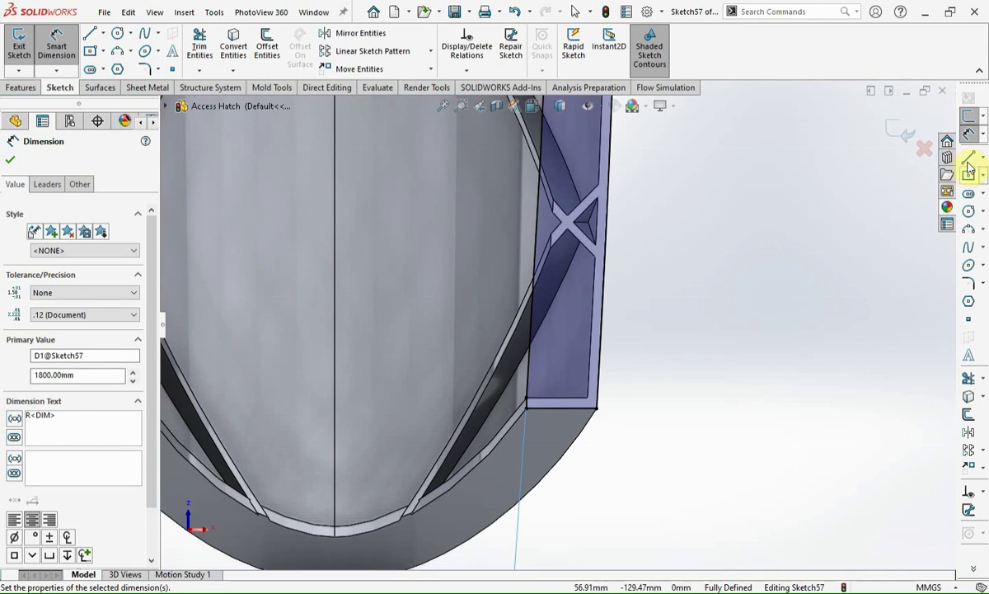
Step: Draw a vertical construction centerline from the part's bottom middle to its top
{"action": "left_click", "coordinate": [971, 164]}
{"action": "left_click", "coordinate": [974, 177]}
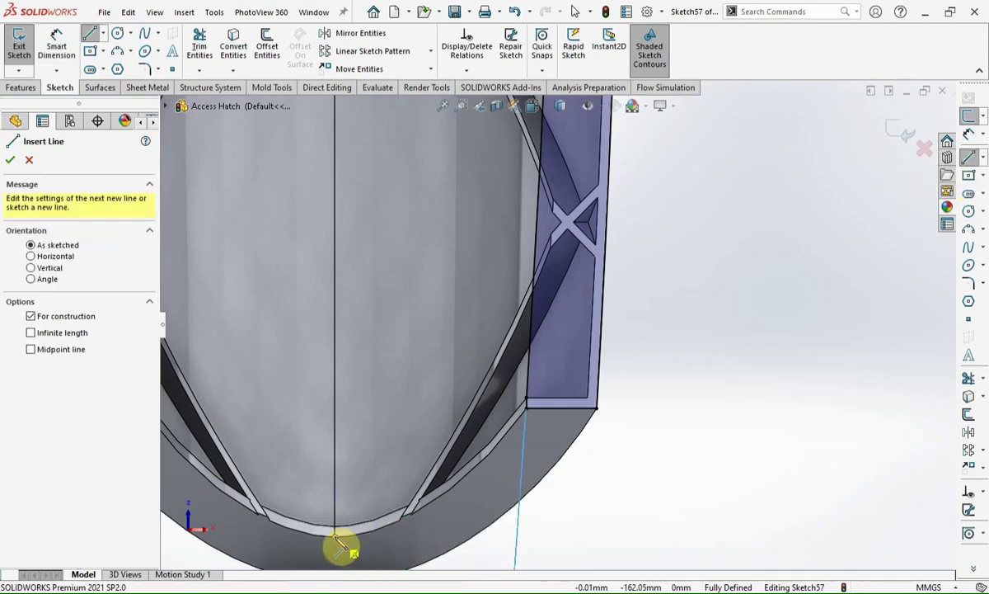
{"action": "left_click", "coordinate": [336, 542]}
{"action": "scroll", "coordinate": [380, 301], "scroll_direction": "up", "scroll_amount": 3}
{"action": "scroll", "coordinate": [437, 255], "scroll_direction": "up", "scroll_amount": 3}
{"action": "scroll", "coordinate": [511, 223], "scroll_direction": "up", "scroll_amount": 2}
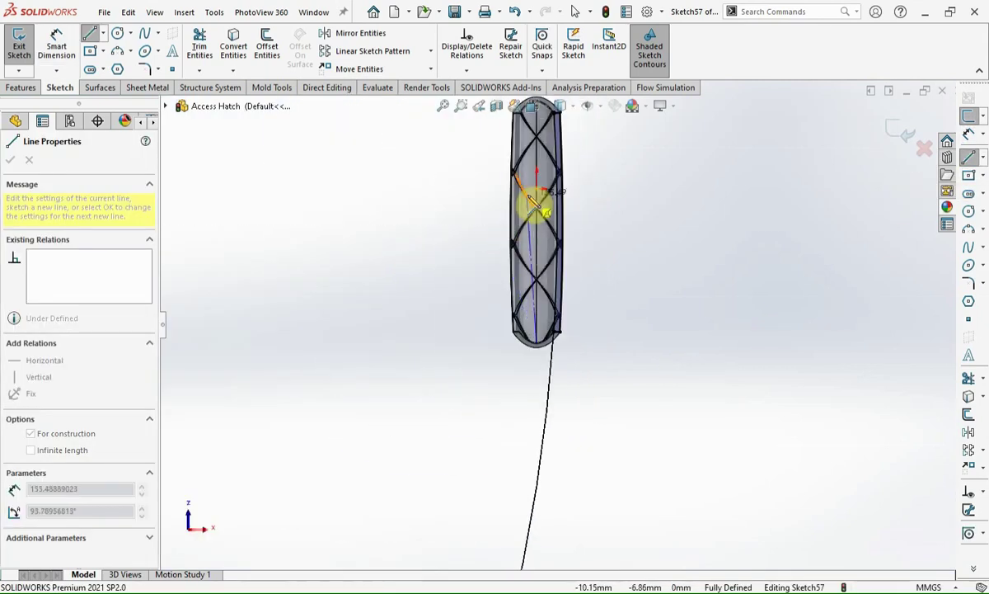
{"action": "left_click", "coordinate": [540, 192]}
{"action": "key", "text": "Escape"}
{"action": "scroll", "coordinate": [585, 212], "scroll_direction": "down", "scroll_amount": 2}
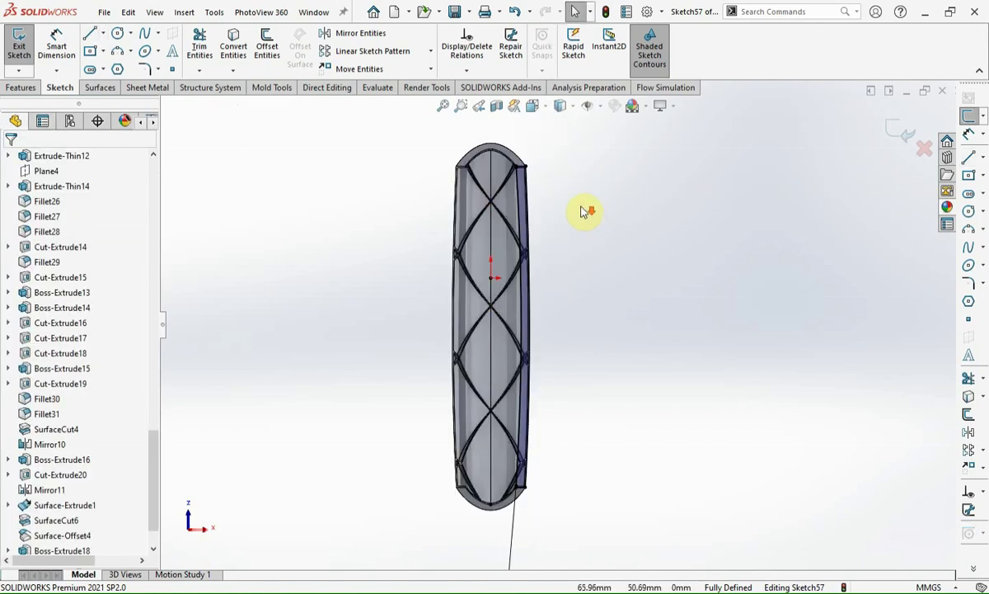
Step: Mirror the side profile's arc, lines and spline about centerline Line7 onto the opposite edge
{"action": "left_click_drag", "start_coordinate": [503, 140], "coordinate": [596, 518]}
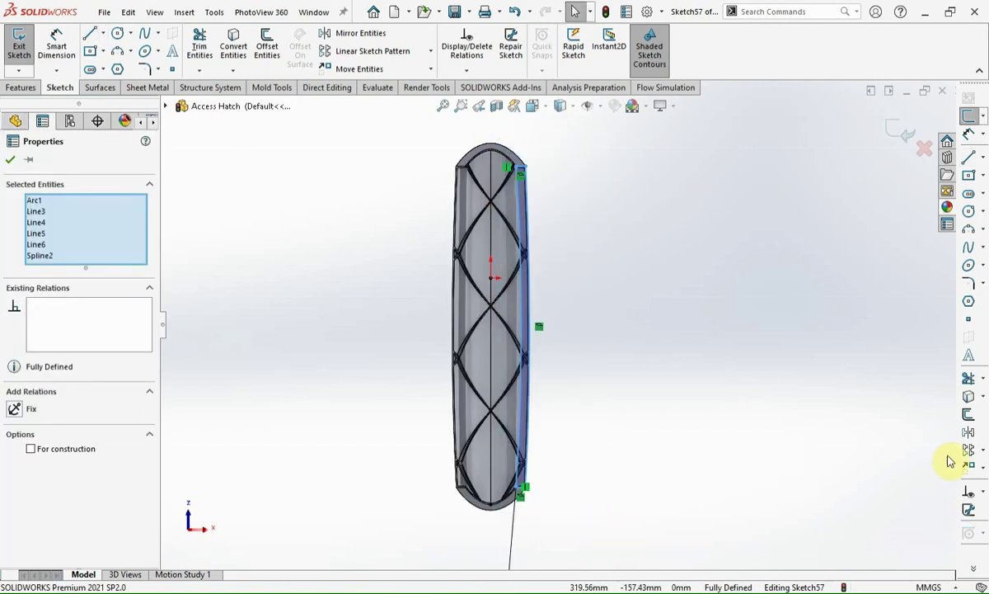
{"action": "left_click", "coordinate": [969, 435]}
{"action": "left_click", "coordinate": [79, 379]}
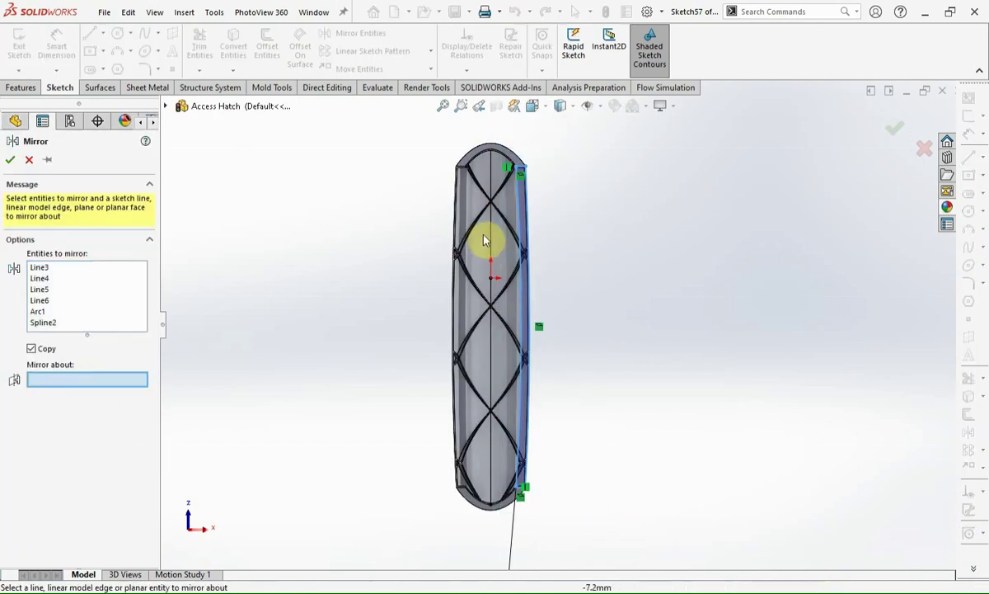
{"action": "left_click", "coordinate": [492, 350]}
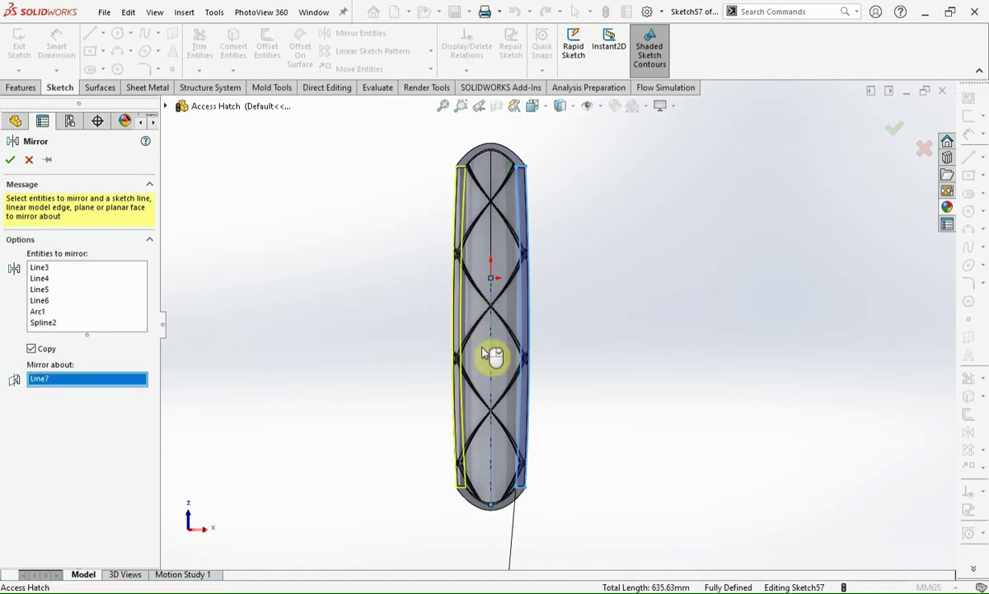
{"action": "left_click", "coordinate": [10, 163]}
{"action": "scroll", "coordinate": [481, 186], "scroll_direction": "down", "scroll_amount": 2}
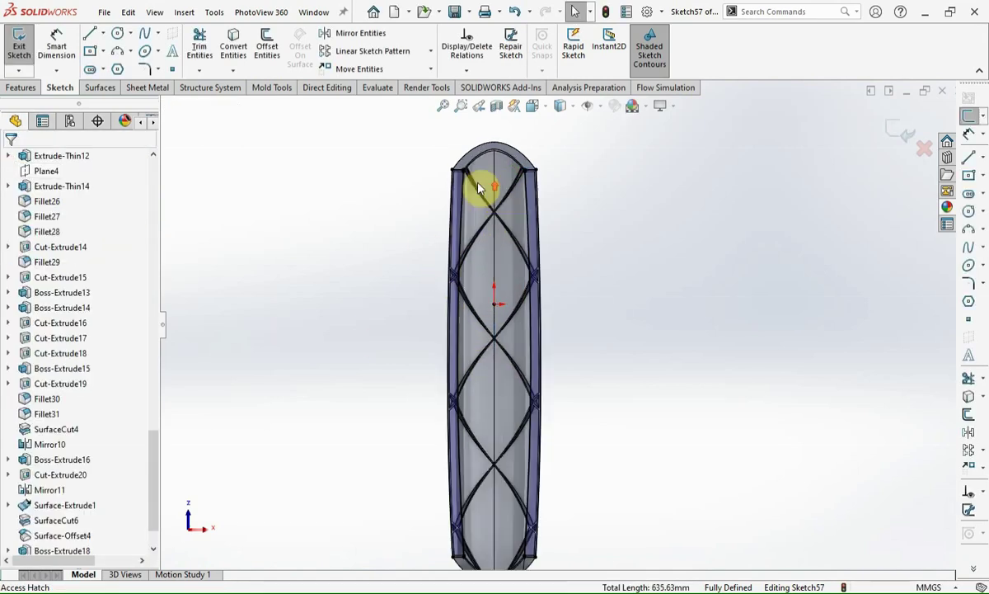
{"action": "scroll", "coordinate": [517, 261], "scroll_direction": "down", "scroll_amount": 2}
{"action": "scroll", "coordinate": [552, 262], "scroll_direction": "down", "scroll_amount": 3}
{"action": "middle_click_drag", "start_coordinate": [537, 245], "coordinate": [700, 320]}
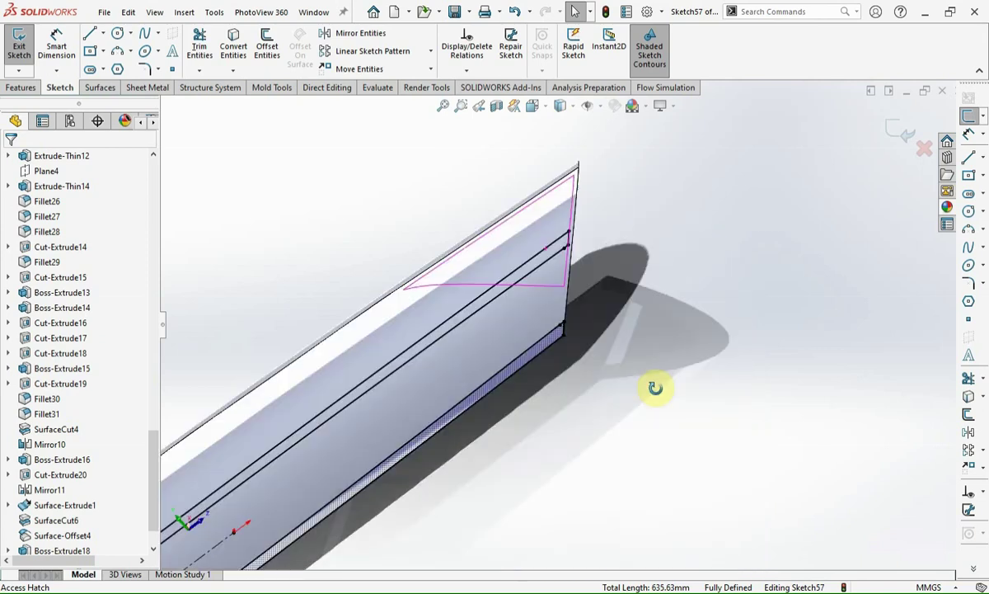
Step: Extrude Sketch57 as a 1.00 mm Blind boss in the reversed direction
{"action": "left_click", "coordinate": [29, 89]}
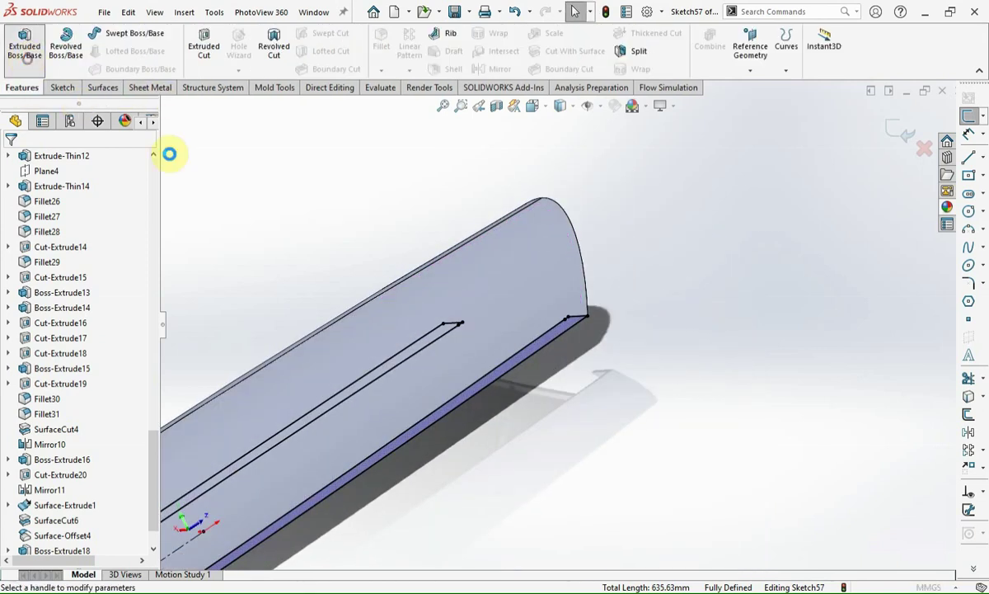
{"action": "left_click", "coordinate": [24, 45]}
{"action": "mouse_move", "coordinate": [377, 287]}
{"action": "middle_mouse_down"}
{"action": "mouse_move", "coordinate": [504, 287]}
{"action": "mouse_move", "coordinate": [603, 430]}
{"action": "mouse_move", "coordinate": [593, 422]}
{"action": "middle_mouse_up"}
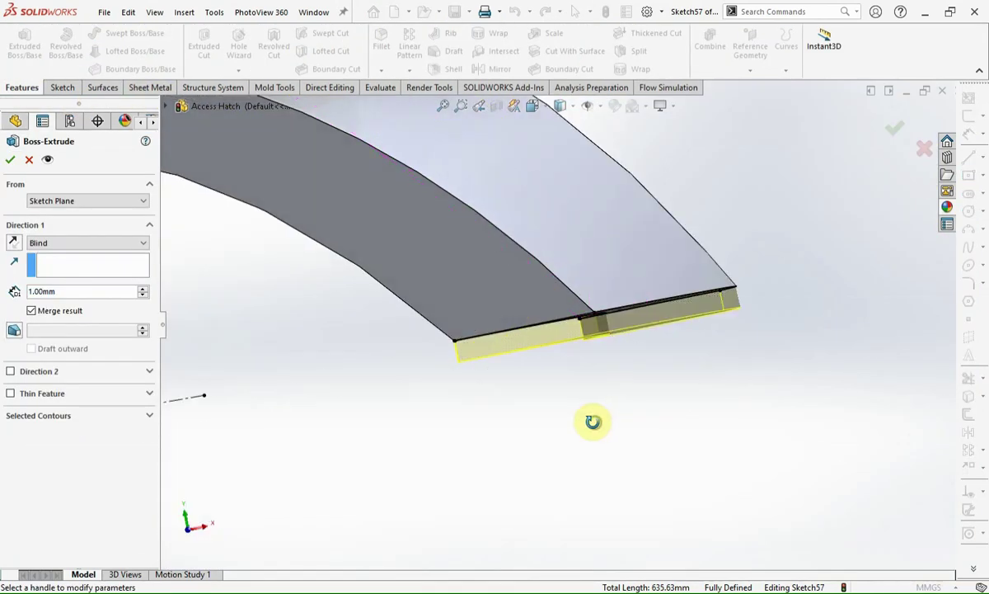
{"action": "left_click", "coordinate": [16, 243]}
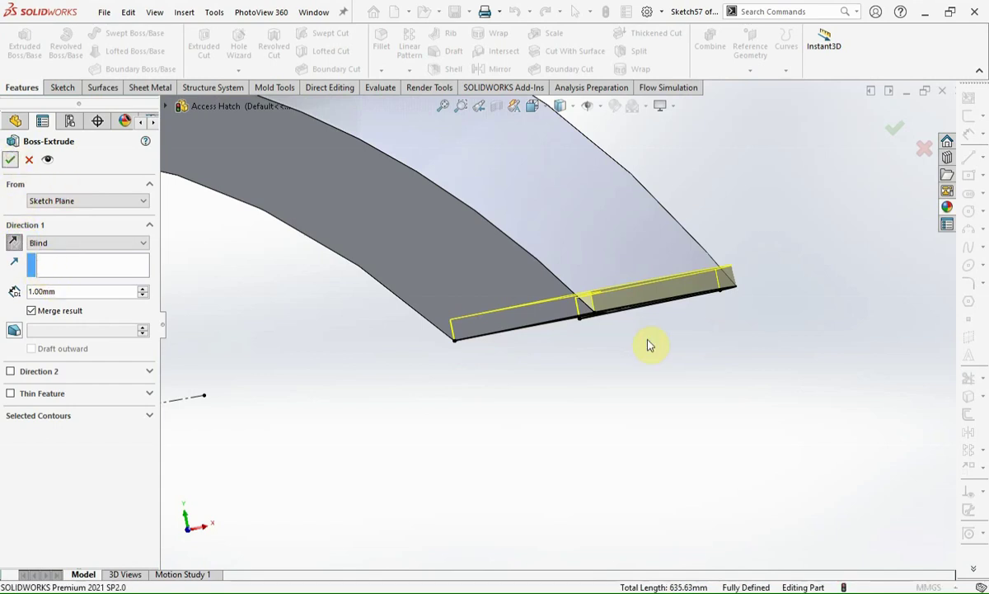
{"action": "mouse_move", "coordinate": [663, 277]}
{"action": "middle_mouse_down"}
{"action": "mouse_move", "coordinate": [672, 297]}
{"action": "mouse_move", "coordinate": [636, 436]}
{"action": "mouse_move", "coordinate": [404, 413]}
{"action": "mouse_move", "coordinate": [265, 281]}
{"action": "mouse_move", "coordinate": [530, 353]}
{"action": "mouse_move", "coordinate": [586, 281]}
{"action": "mouse_move", "coordinate": [614, 342]}
{"action": "mouse_move", "coordinate": [591, 382]}
{"action": "mouse_move", "coordinate": [637, 390]}
{"action": "middle_mouse_up"}
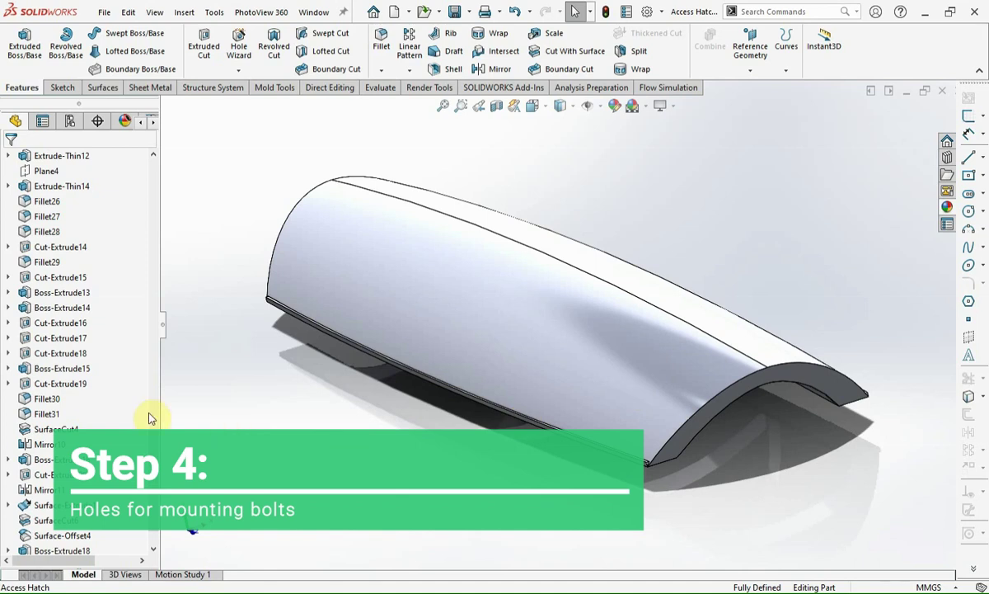
Step: Start a new sketch on the flange face
{"action": "scroll", "coordinate": [18, 537], "scroll_direction": "down", "scroll_amount": 3}
{"action": "left_click", "coordinate": [129, 522]}
{"action": "mouse_move", "coordinate": [527, 492]}
{"action": "middle_mouse_down"}
{"action": "mouse_move", "coordinate": [658, 305]}
{"action": "mouse_move", "coordinate": [669, 261]}
{"action": "middle_mouse_up"}
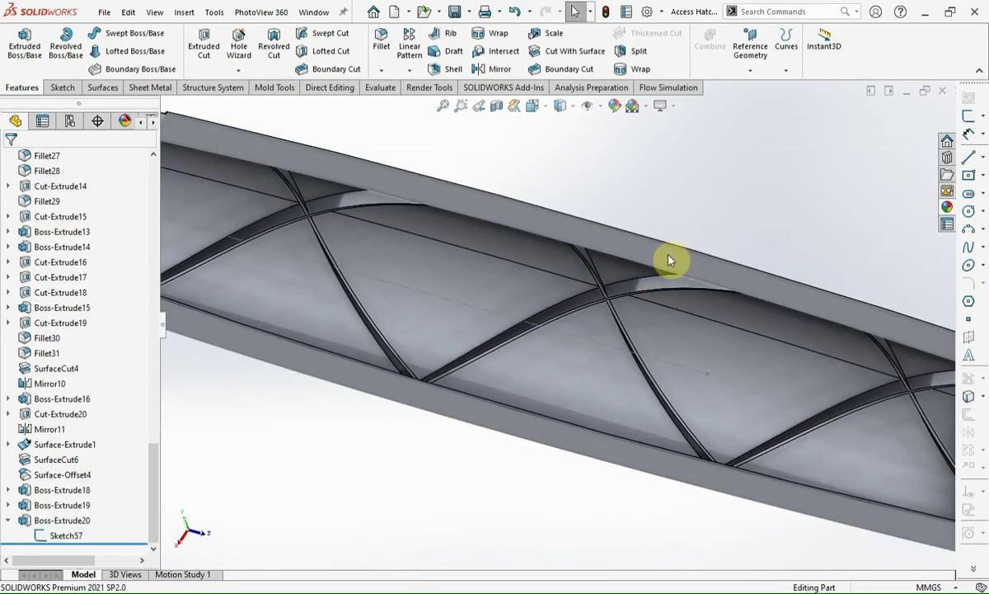
{"action": "left_click", "coordinate": [668, 261]}
{"action": "left_click", "coordinate": [968, 121]}
{"action": "scroll", "coordinate": [636, 181], "scroll_direction": "down", "scroll_amount": 2}
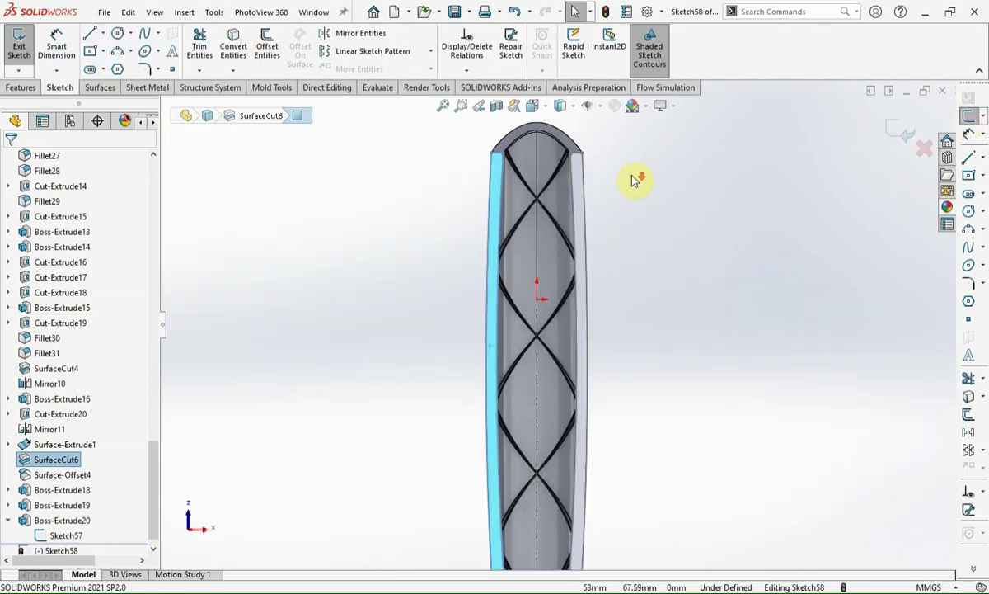
{"action": "scroll", "coordinate": [532, 208], "scroll_direction": "down", "scroll_amount": 5}
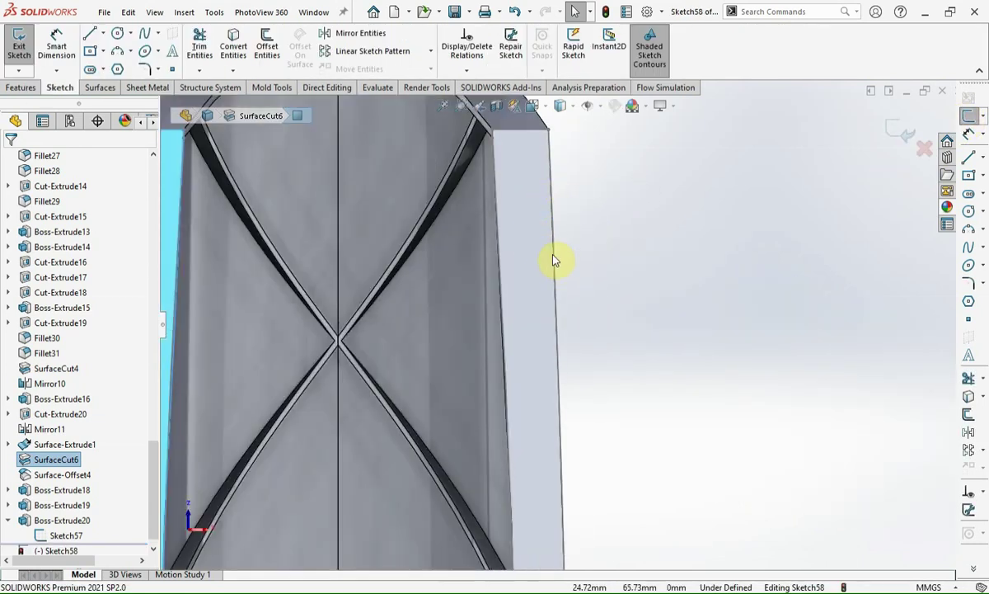
{"action": "scroll", "coordinate": [554, 261], "scroll_direction": "up", "scroll_amount": 2}
{"action": "left_click", "coordinate": [65, 535]}
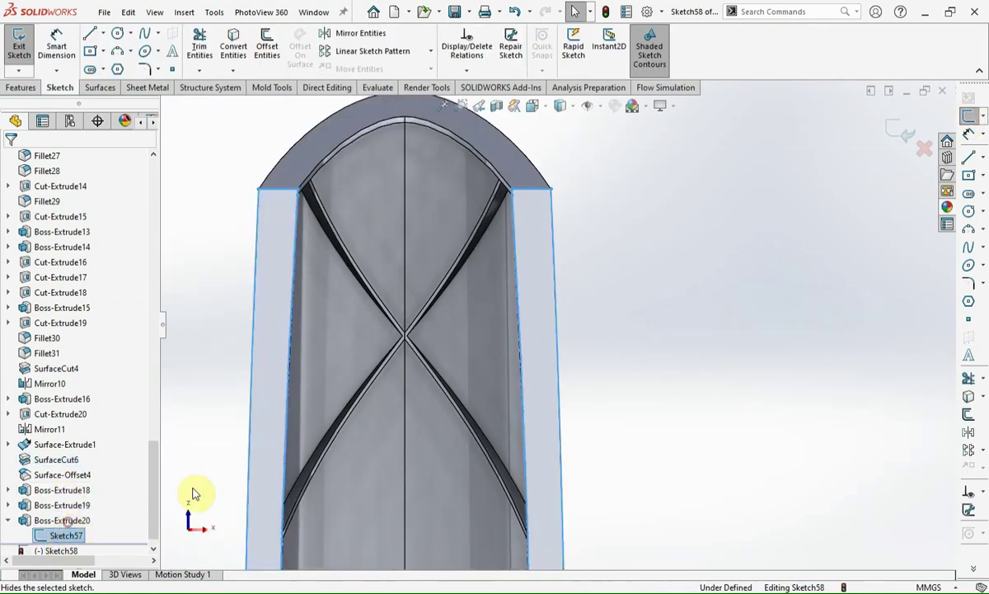
{"action": "left_click", "coordinate": [587, 347]}
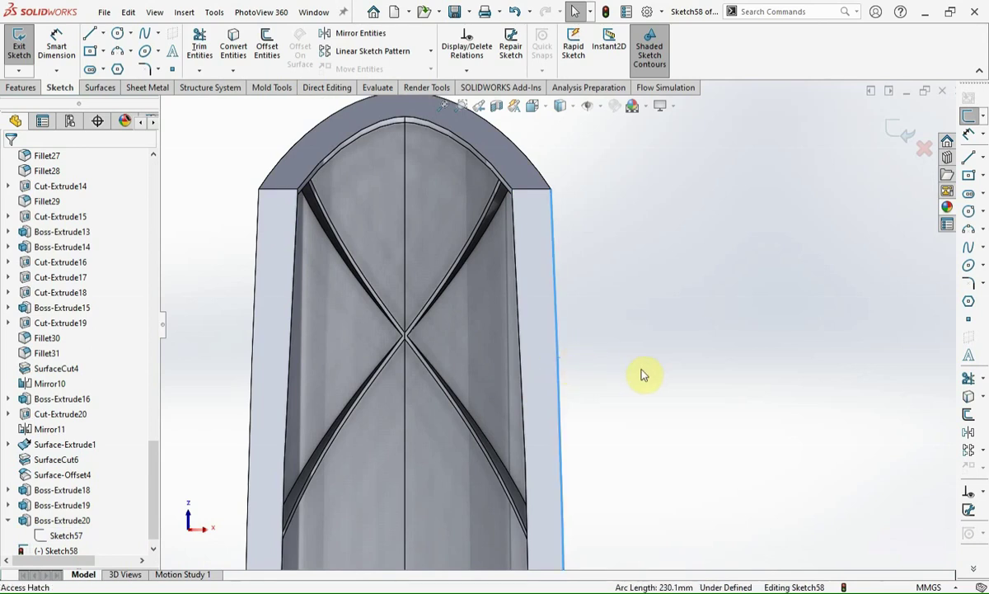
Step: Convert the flange's outer edge and offset it 3.5 mm inward, with hidden lines visible
{"action": "left_click", "coordinate": [969, 399]}
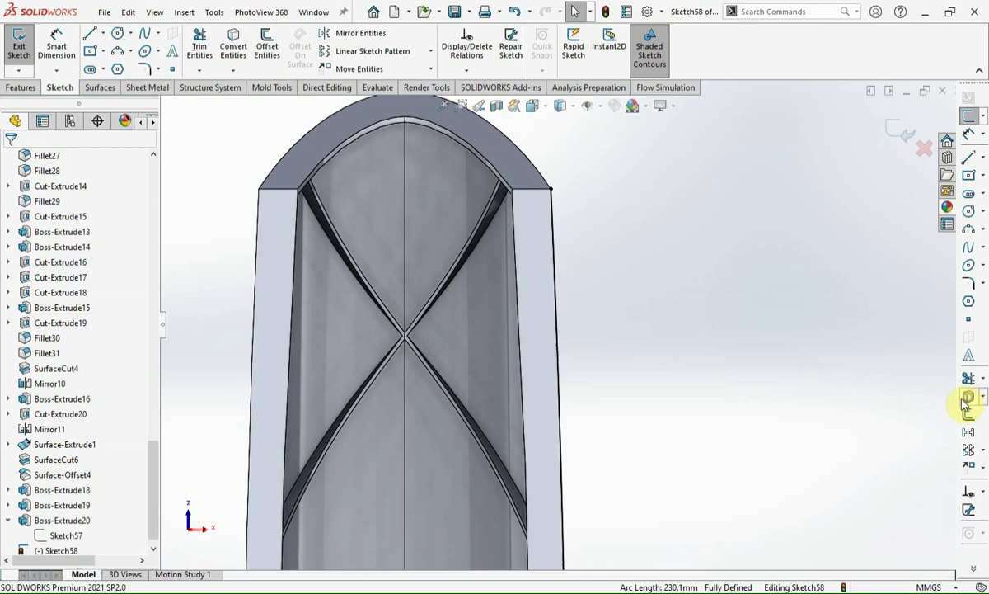
{"action": "left_click", "coordinate": [559, 394]}
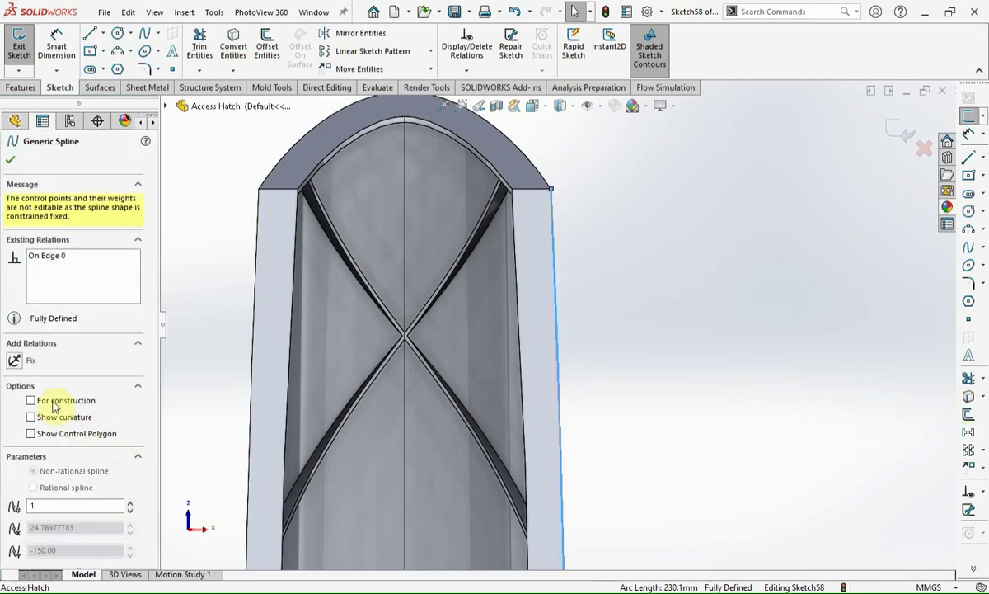
{"action": "left_click", "coordinate": [9, 161]}
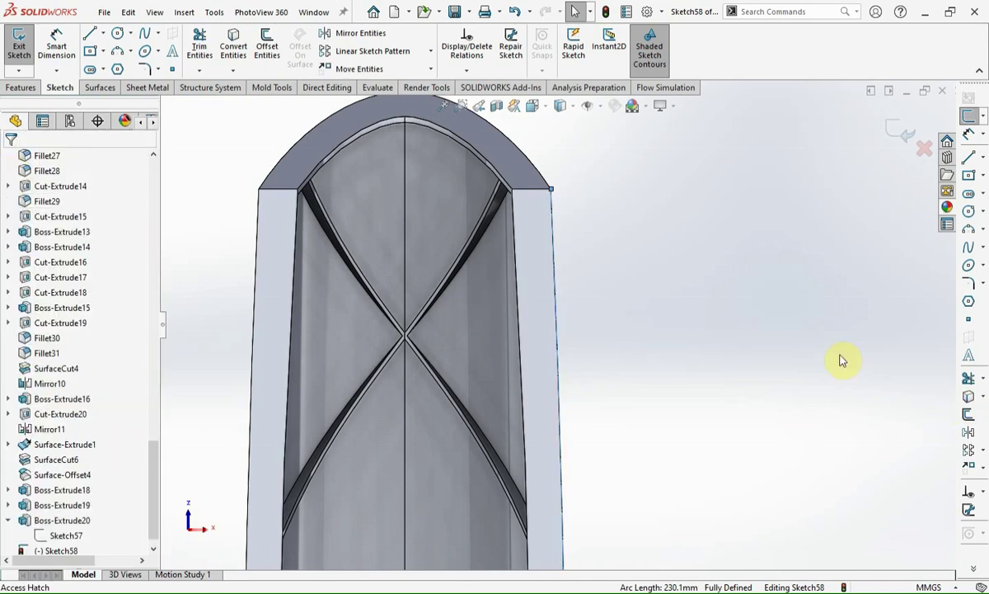
{"action": "left_click", "coordinate": [969, 432]}
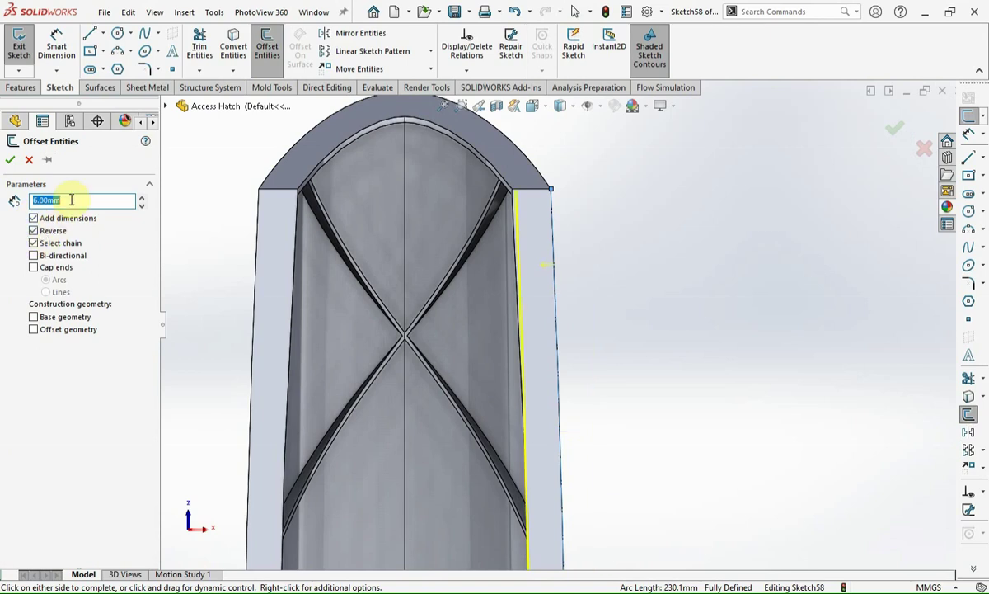
{"action": "type", "text": "3.5"}
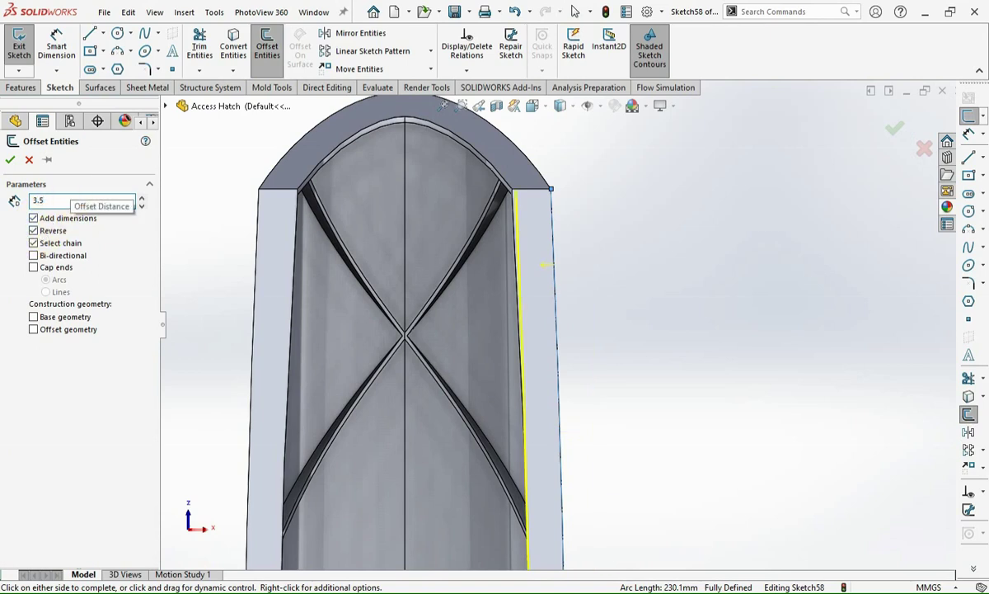
{"action": "left_click", "coordinate": [601, 235]}
{"action": "left_click", "coordinate": [577, 107]}
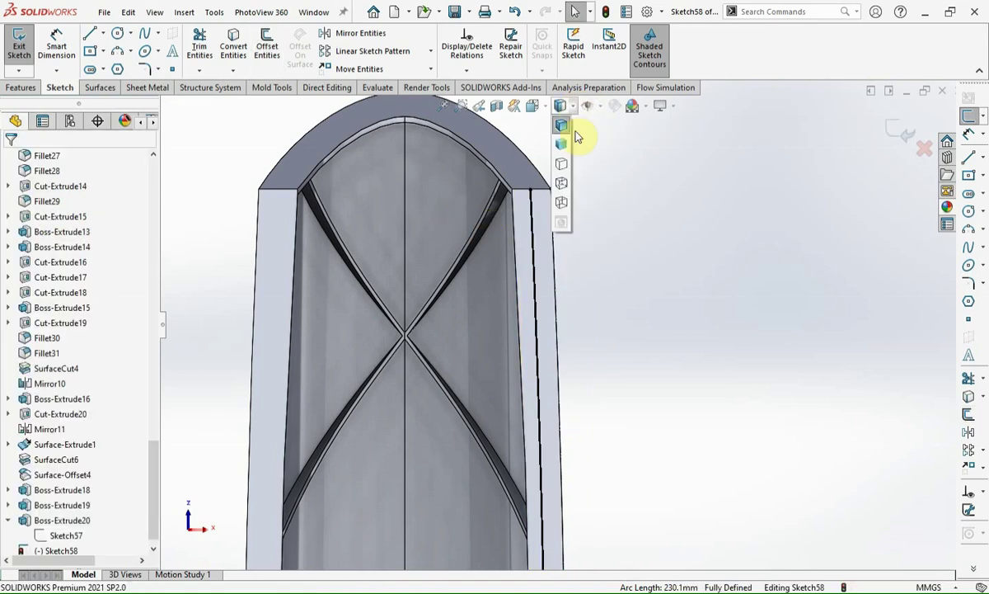
{"action": "left_click", "coordinate": [561, 183]}
{"action": "scroll", "coordinate": [604, 288], "scroll_direction": "up", "scroll_amount": 3}
{"action": "left_click", "coordinate": [549, 309]}
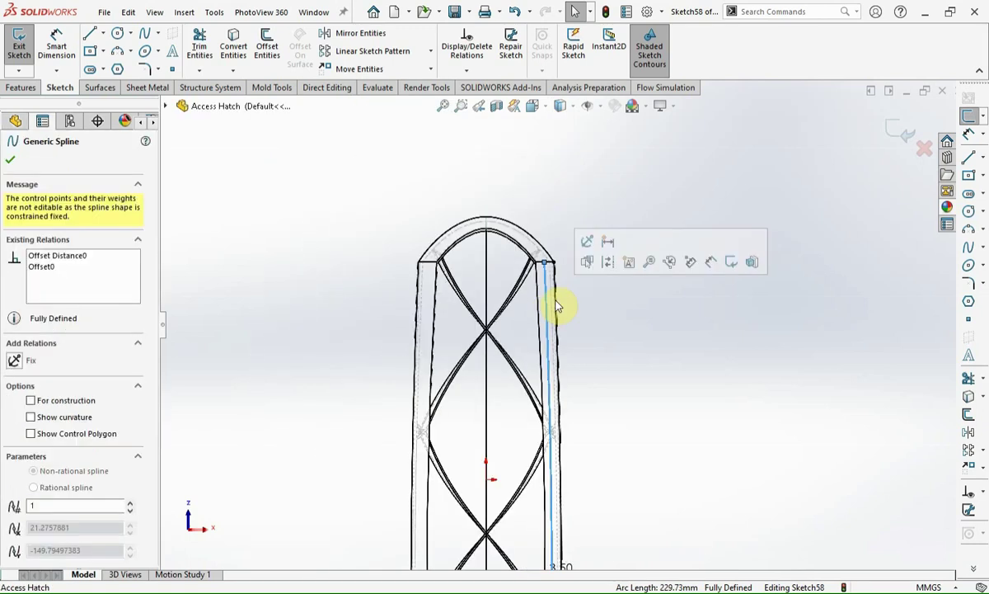
{"action": "left_click", "coordinate": [11, 163]}
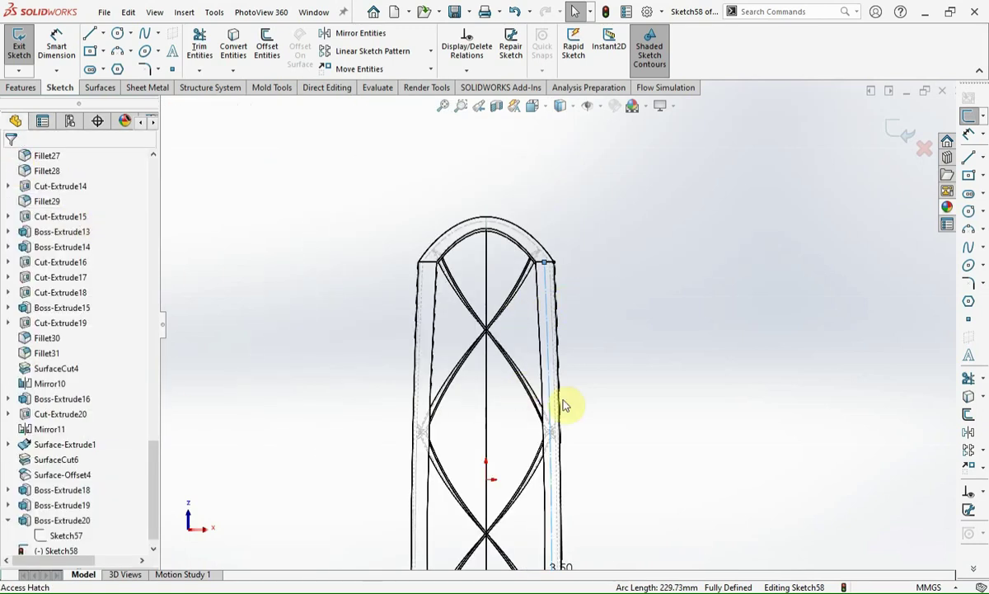
Step: Draw a short horizontal construction line starting on the 3.5 mm offset line
{"action": "left_click", "coordinate": [971, 158]}
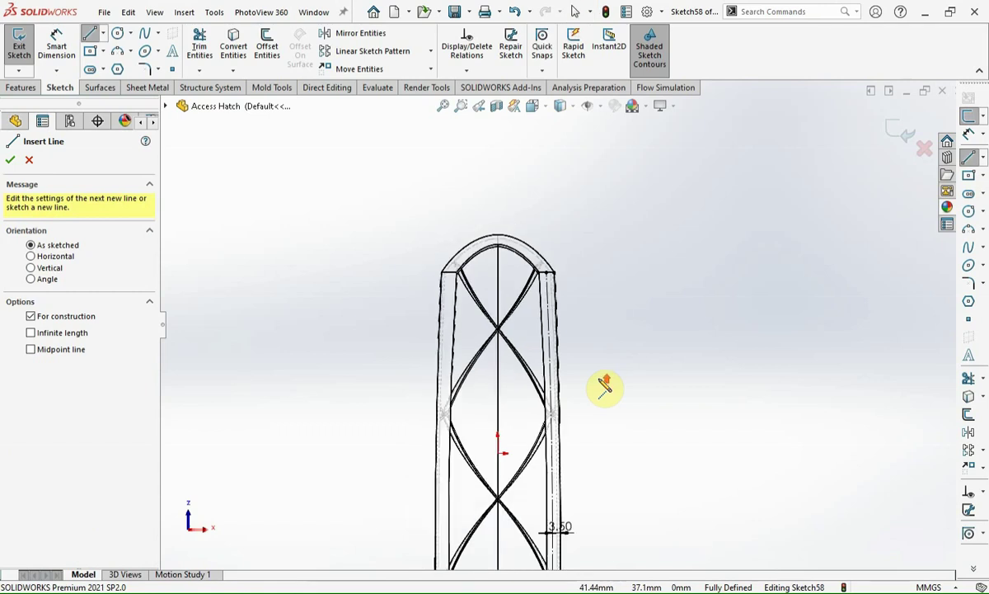
{"action": "scroll", "coordinate": [605, 388], "scroll_direction": "up", "scroll_amount": 3}
{"action": "scroll", "coordinate": [576, 498], "scroll_direction": "down", "scroll_amount": 3}
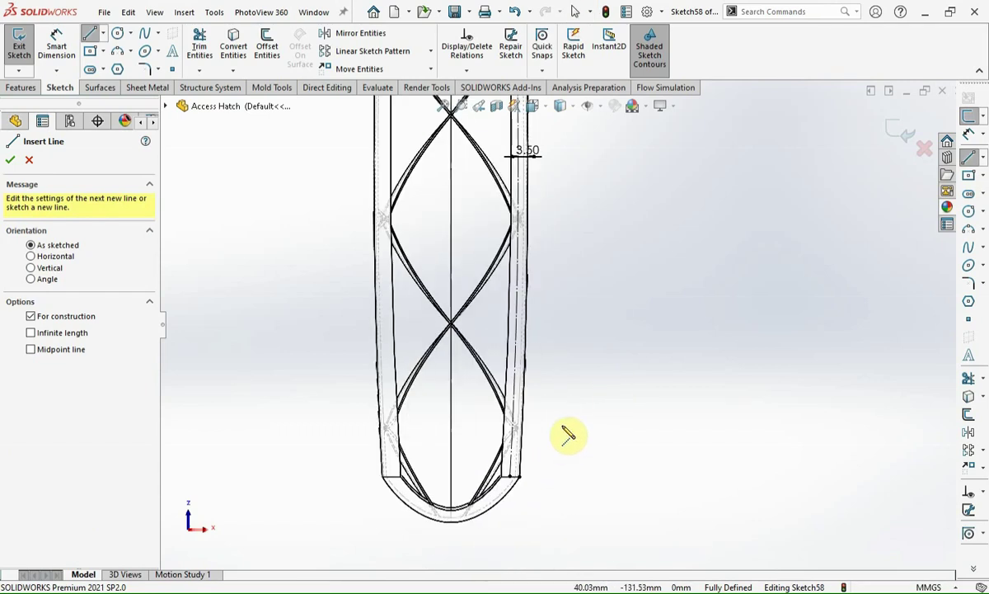
{"action": "scroll", "coordinate": [556, 433], "scroll_direction": "down", "scroll_amount": 2}
{"action": "scroll", "coordinate": [537, 420], "scroll_direction": "down", "scroll_amount": 2}
{"action": "scroll", "coordinate": [530, 408], "scroll_direction": "down", "scroll_amount": 2}
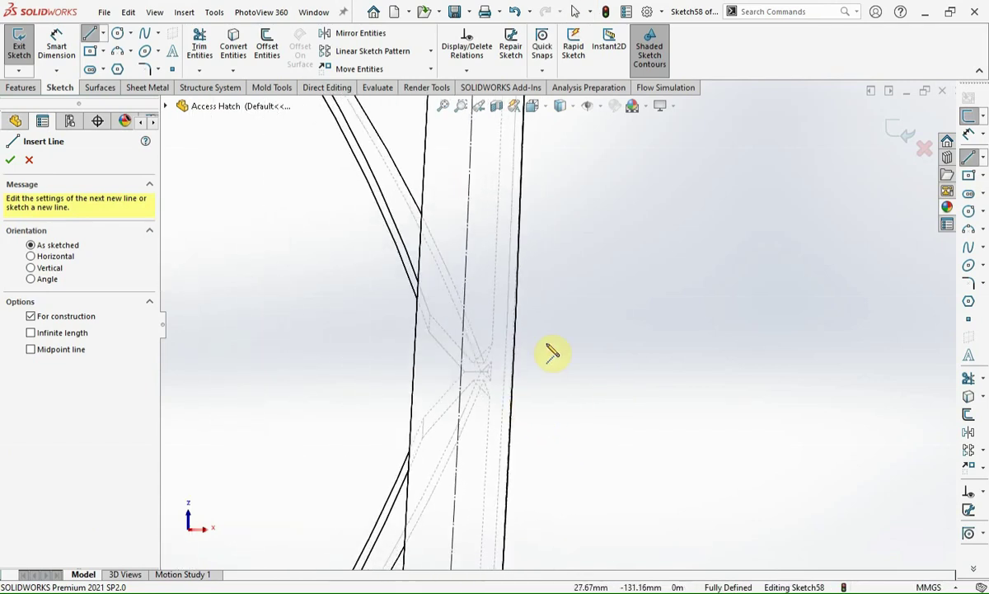
{"action": "scroll", "coordinate": [547, 375], "scroll_direction": "down", "scroll_amount": 2}
{"action": "scroll", "coordinate": [404, 395], "scroll_direction": "down", "scroll_amount": 2}
{"action": "scroll", "coordinate": [478, 373], "scroll_direction": "down", "scroll_amount": 2}
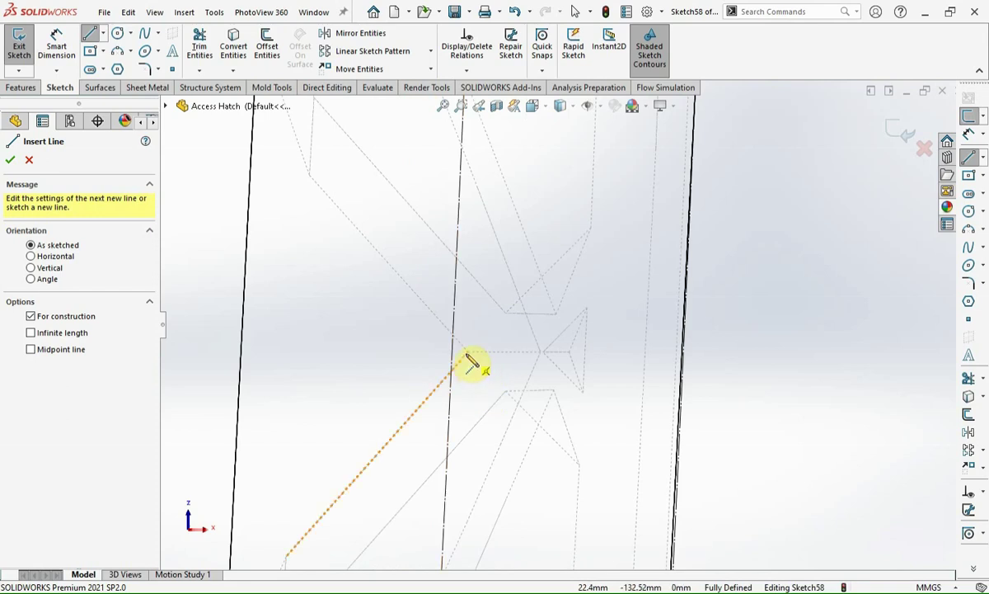
{"action": "left_click", "coordinate": [466, 353]}
{"action": "left_click", "coordinate": [452, 352]}
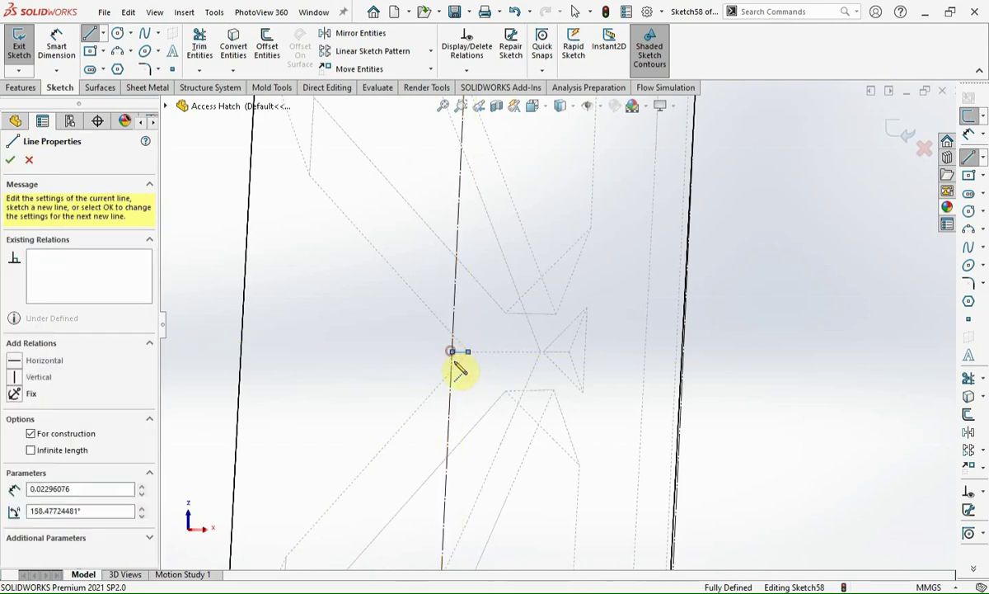
{"action": "key", "text": "Escape"}
Step: Draw two concentric circles centred on the construction line's end point
{"action": "left_click", "coordinate": [969, 211]}
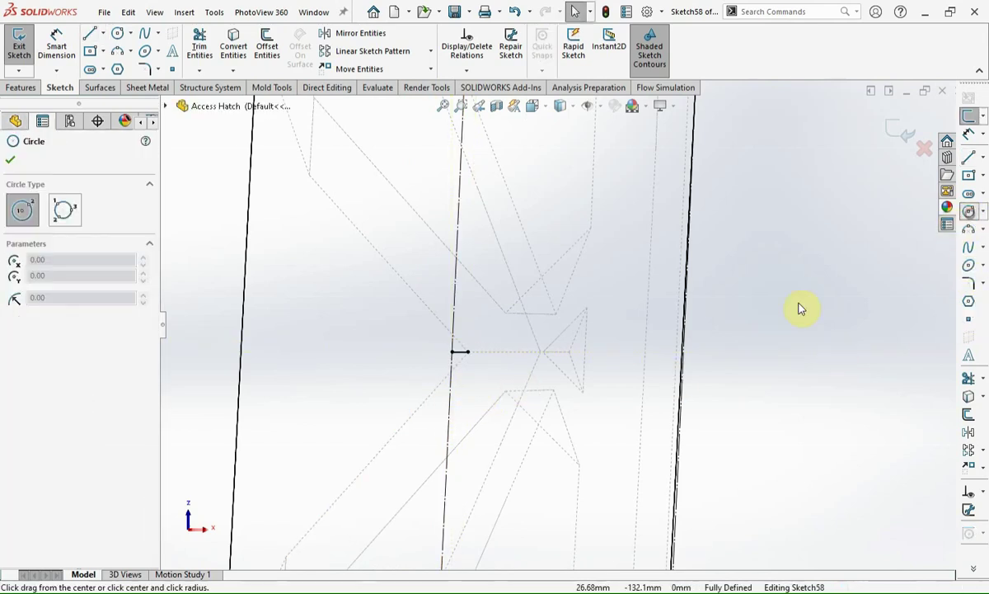
{"action": "left_click", "coordinate": [451, 352]}
{"action": "left_click", "coordinate": [412, 392]}
{"action": "left_click", "coordinate": [452, 353]}
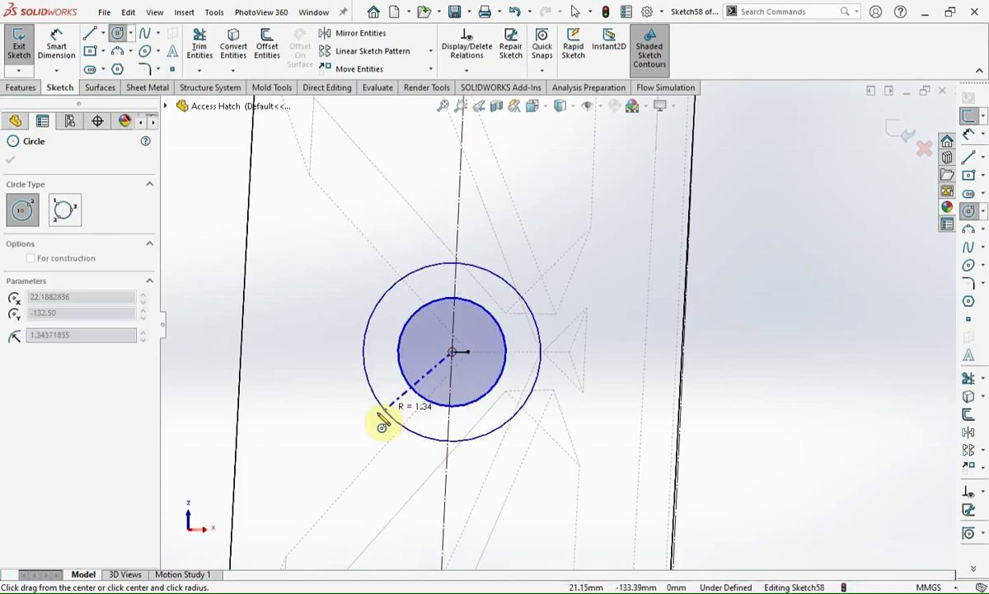
{"action": "left_click", "coordinate": [359, 420]}
{"action": "key", "text": "Escape"}
Step: Dimension the circles to Ø8 mm outer and Ø3.5 mm inner diameter
{"action": "key", "text": "d"}
{"action": "left_click", "coordinate": [559, 392]}
{"action": "left_click", "coordinate": [751, 362]}
{"action": "type", "text": "8"}
{"action": "key", "text": "Return"}
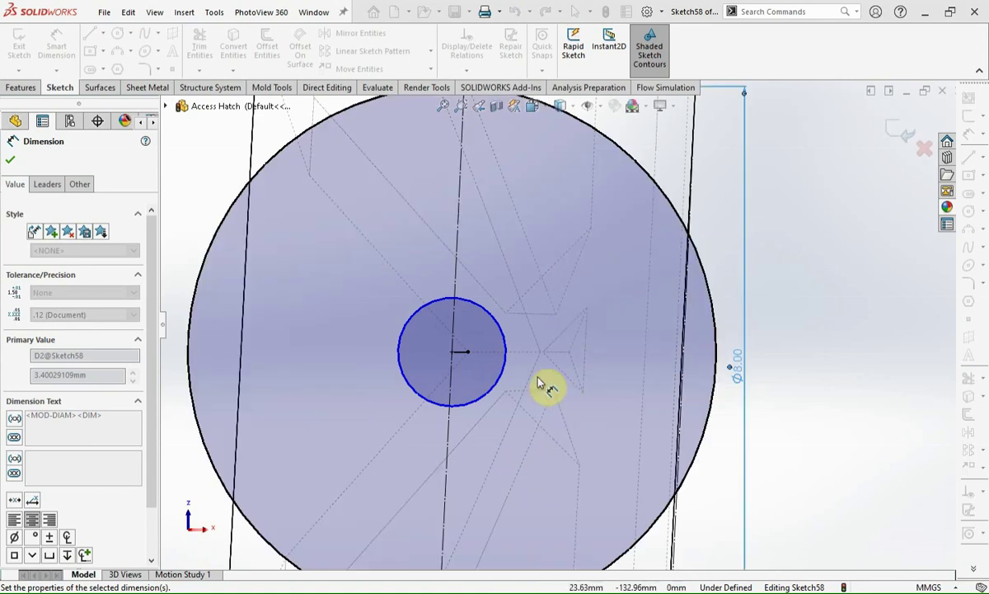
{"action": "left_click", "coordinate": [512, 363]}
{"action": "left_click", "coordinate": [729, 353]}
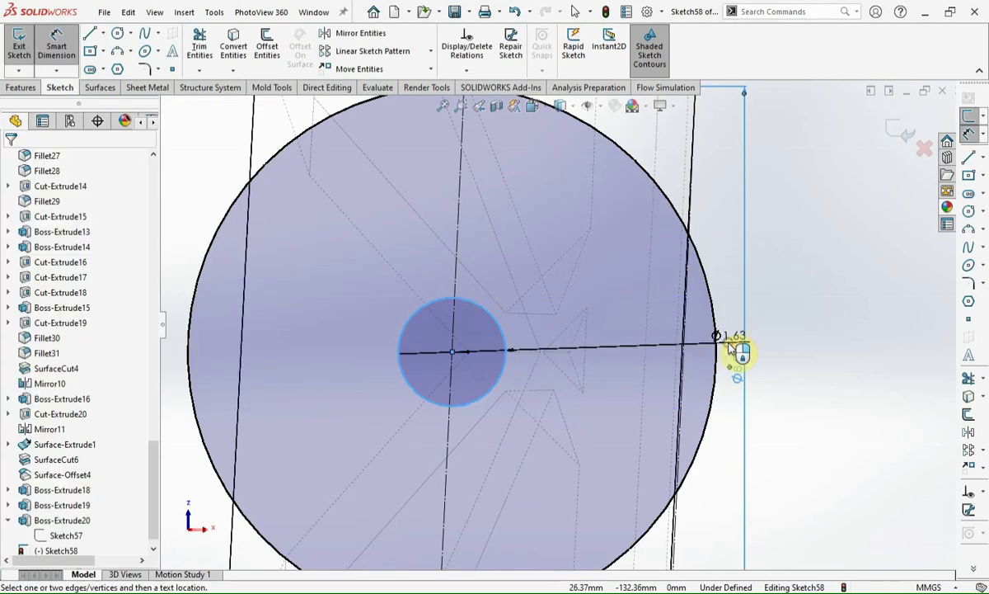
{"action": "left_click", "coordinate": [729, 350]}
{"action": "type", "text": "5"}
{"action": "key", "text": "Return"}
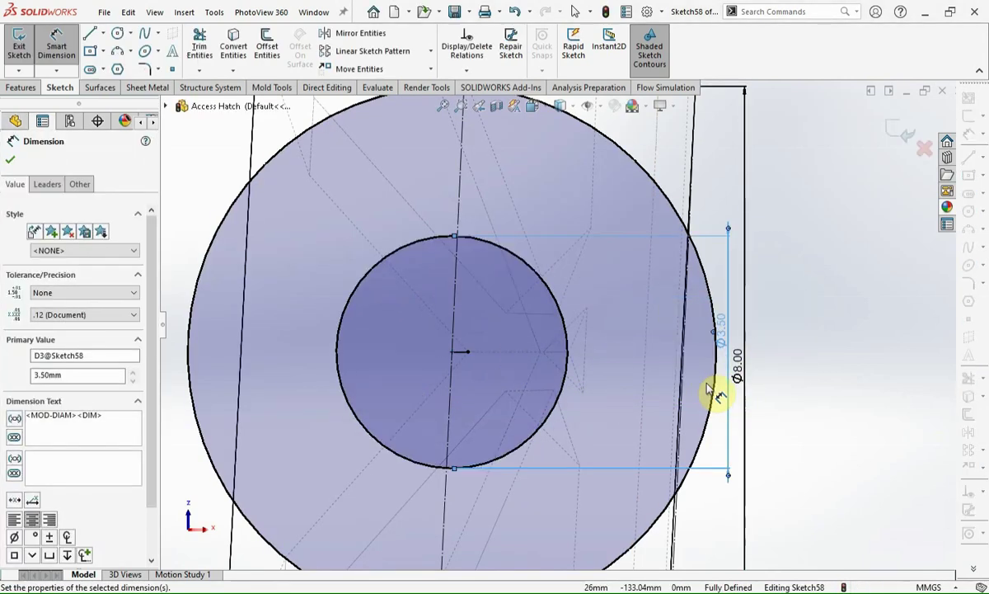
{"action": "scroll", "coordinate": [718, 388], "scroll_direction": "up", "scroll_amount": 3}
{"action": "scroll", "coordinate": [744, 391], "scroll_direction": "up", "scroll_amount": 3}
{"action": "scroll", "coordinate": [669, 393], "scroll_direction": "up", "scroll_amount": 3}
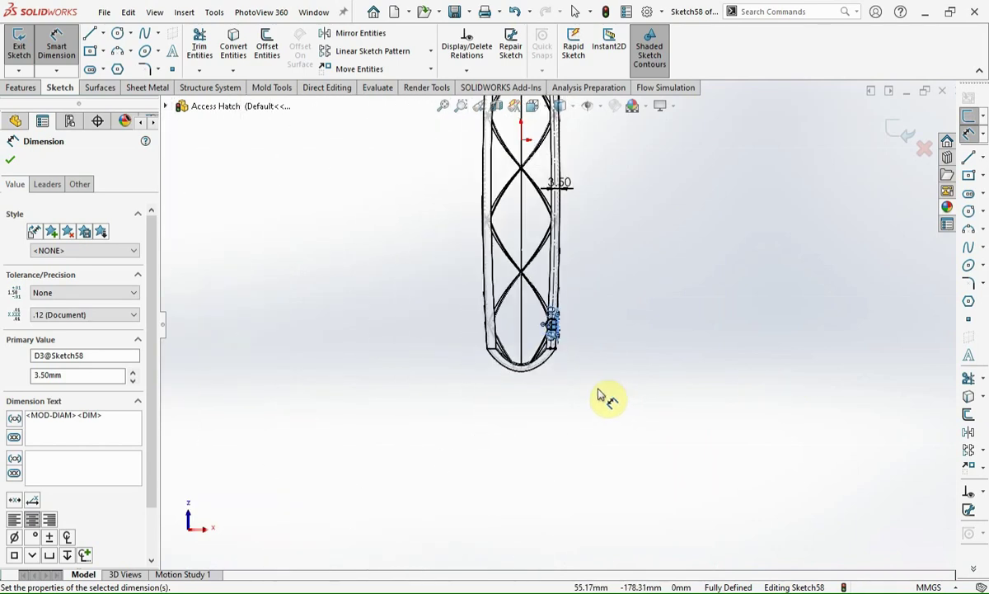
{"action": "scroll", "coordinate": [561, 165], "scroll_direction": "down", "scroll_amount": 2}
{"action": "scroll", "coordinate": [563, 188], "scroll_direction": "down", "scroll_amount": 3}
{"action": "scroll", "coordinate": [592, 306], "scroll_direction": "up", "scroll_amount": 3}
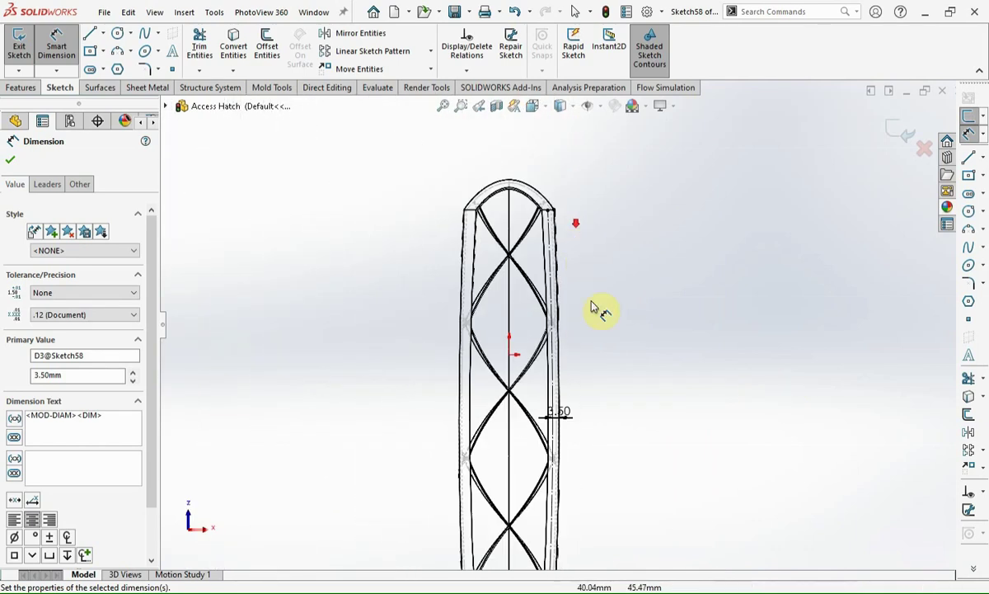
{"action": "left_click", "coordinate": [968, 157]}
Step: Draw a horizontal construction line and two concentric circles at its end
{"action": "scroll", "coordinate": [552, 336], "scroll_direction": "down", "scroll_amount": 3}
{"action": "scroll", "coordinate": [564, 322], "scroll_direction": "down", "scroll_amount": 2}
{"action": "scroll", "coordinate": [559, 321], "scroll_direction": "down", "scroll_amount": 2}
{"action": "scroll", "coordinate": [556, 329], "scroll_direction": "down", "scroll_amount": 2}
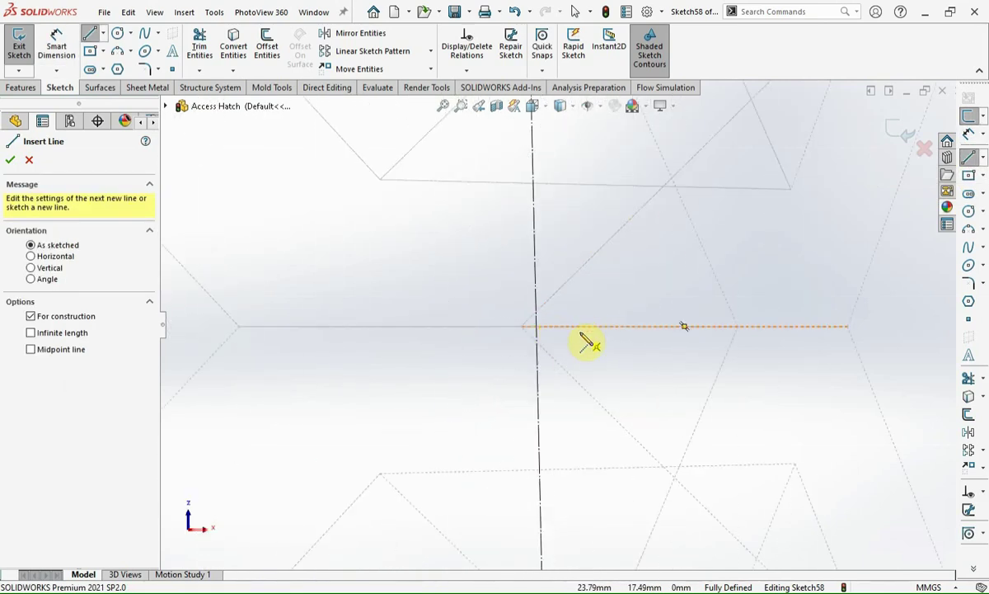
{"action": "left_click", "coordinate": [739, 328]}
{"action": "left_click", "coordinate": [537, 327]}
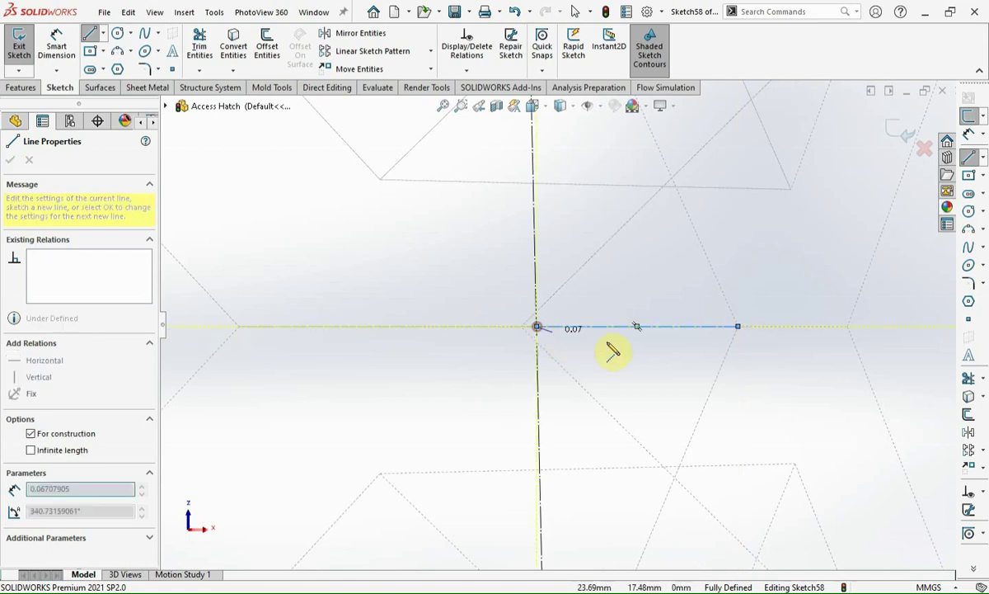
{"action": "key", "text": "Escape"}
{"action": "left_click", "coordinate": [969, 211]}
{"action": "left_click", "coordinate": [536, 327]}
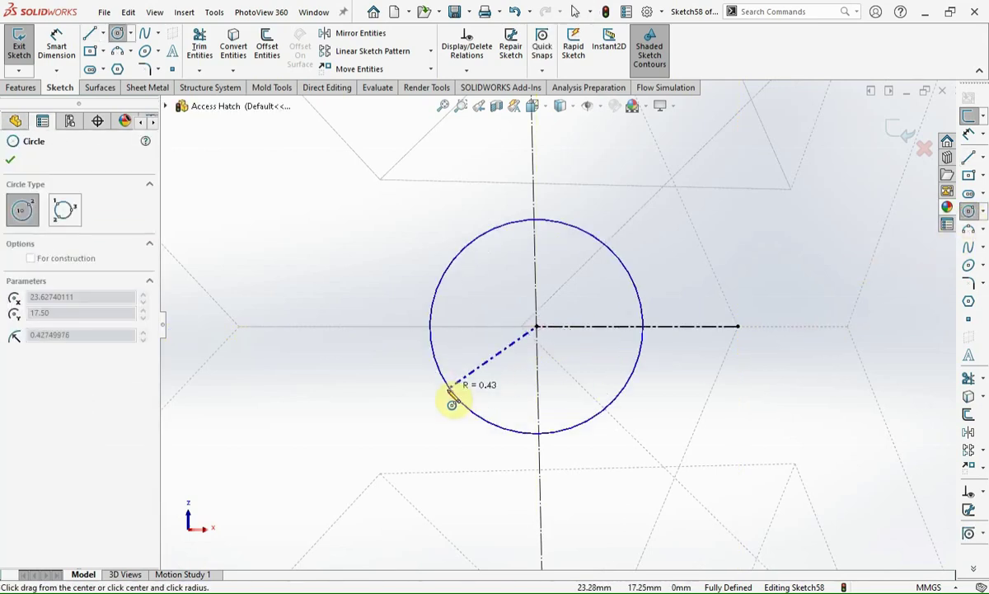
{"action": "left_click", "coordinate": [232, 473]}
{"action": "left_click", "coordinate": [536, 326]}
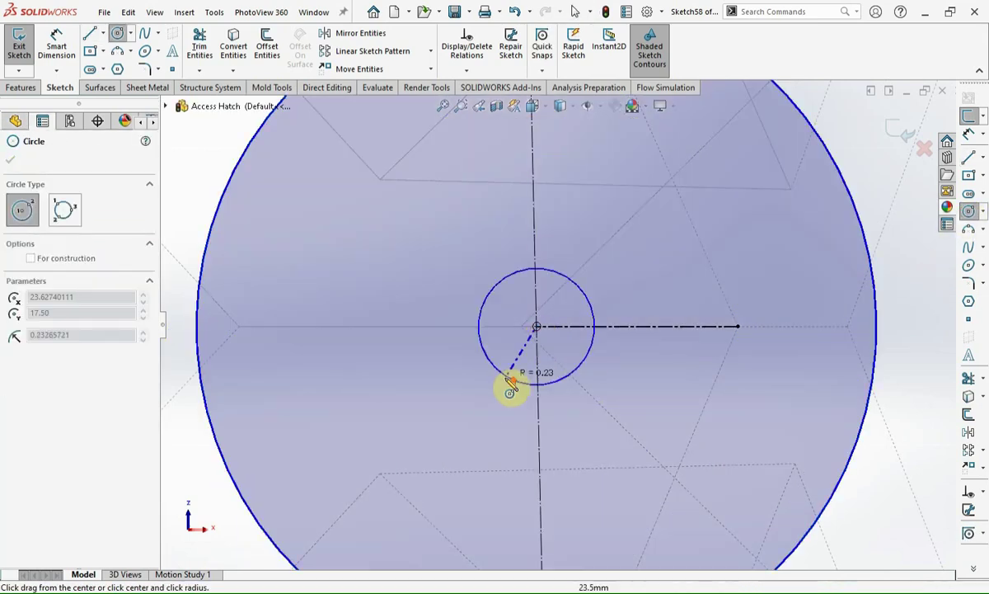
{"action": "scroll", "coordinate": [528, 383], "scroll_direction": "up", "scroll_amount": 5}
{"action": "left_click", "coordinate": [689, 367]}
Step: Dimension the new circles to Ø8.00 outer and Ø3.50 inner diameter
{"action": "key", "text": "d"}
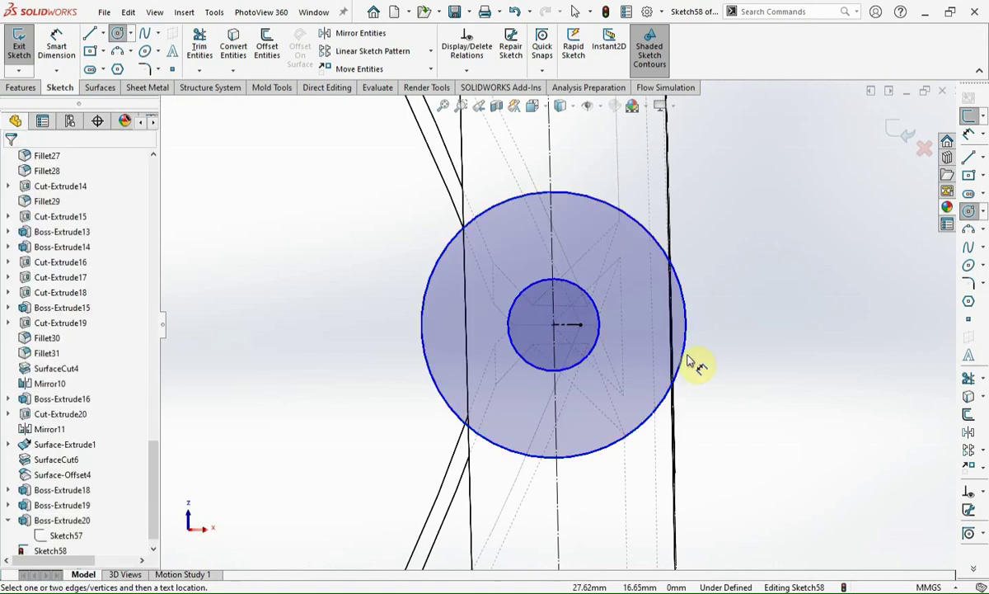
{"action": "left_click", "coordinate": [693, 355]}
{"action": "left_click", "coordinate": [707, 351]}
{"action": "key", "text": "Return"}
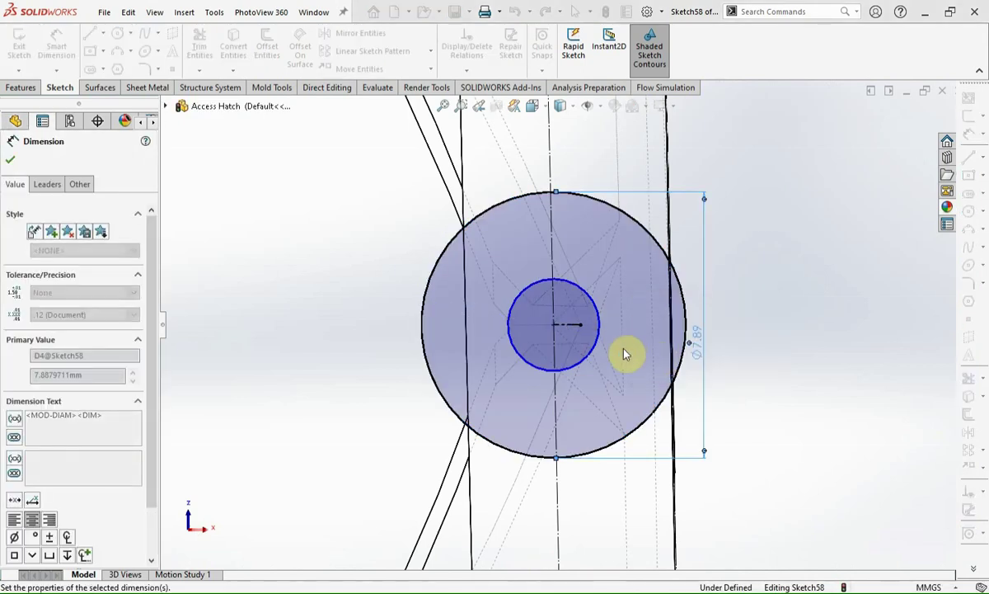
{"action": "left_click", "coordinate": [600, 330]}
{"action": "left_click", "coordinate": [670, 330]}
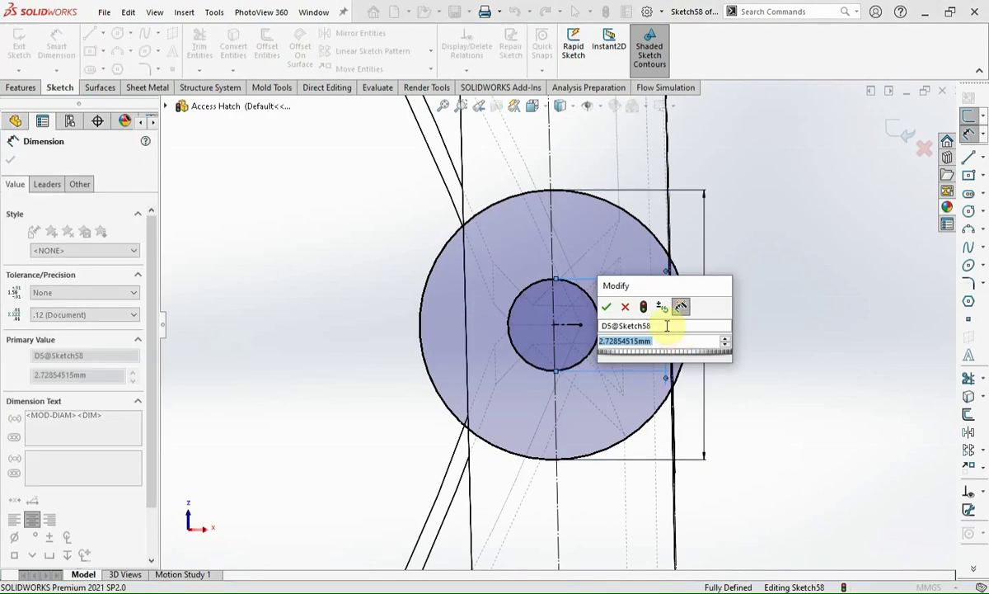
{"action": "type", "text": "1.6"}
{"action": "key", "text": "Return"}
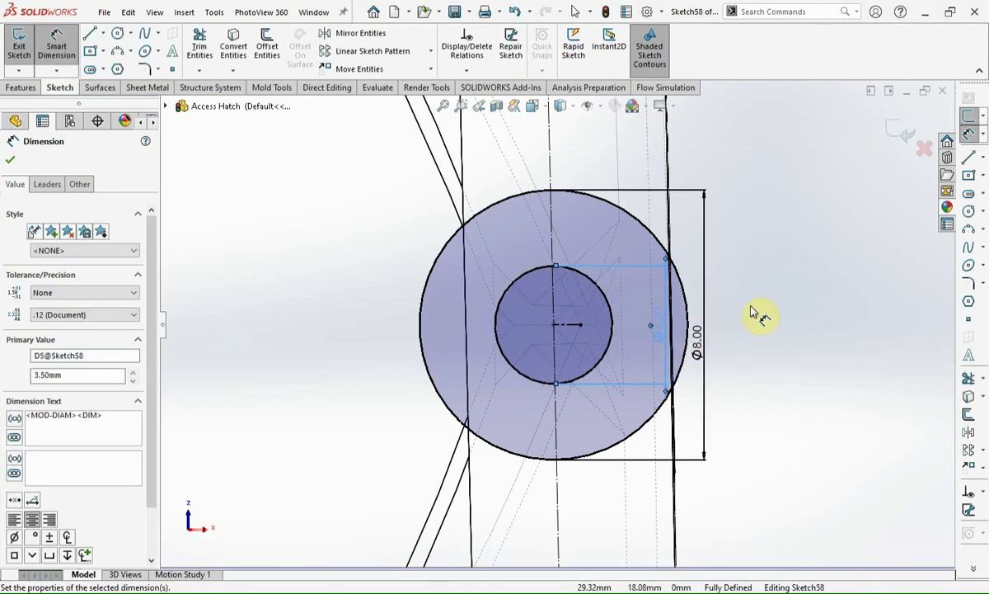
{"action": "scroll", "coordinate": [747, 317], "scroll_direction": "up", "scroll_amount": 3}
{"action": "scroll", "coordinate": [725, 355], "scroll_direction": "up", "scroll_amount": 3}
{"action": "scroll", "coordinate": [668, 408], "scroll_direction": "up", "scroll_amount": 3}
{"action": "scroll", "coordinate": [660, 418], "scroll_direction": "up", "scroll_amount": 2}
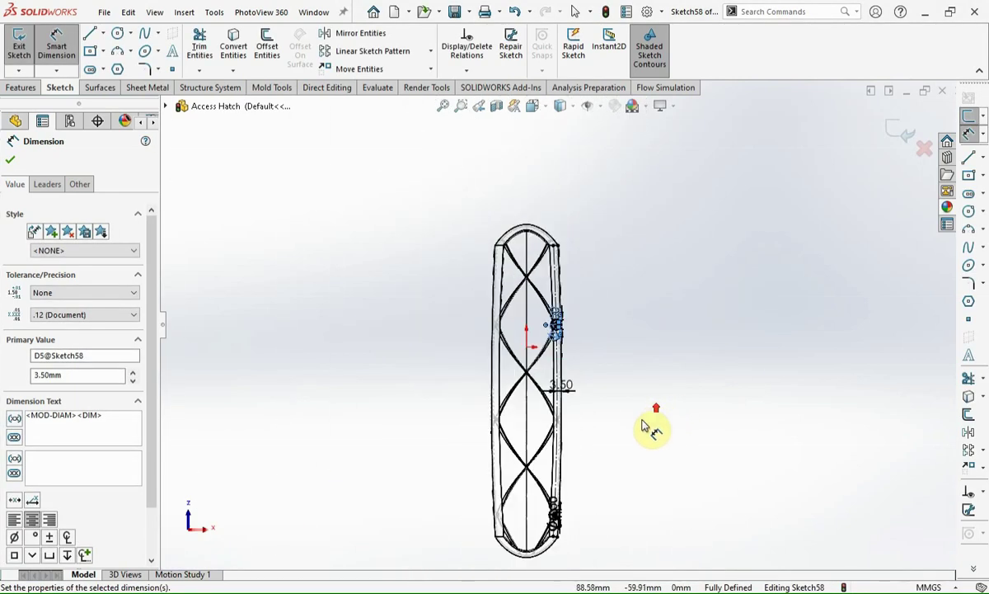
{"action": "key", "text": "Escape"}
Step: Draw a vertical centerline from the sketch origin down to the frame's bottom
{"action": "left_click", "coordinate": [983, 156]}
{"action": "left_click", "coordinate": [895, 175]}
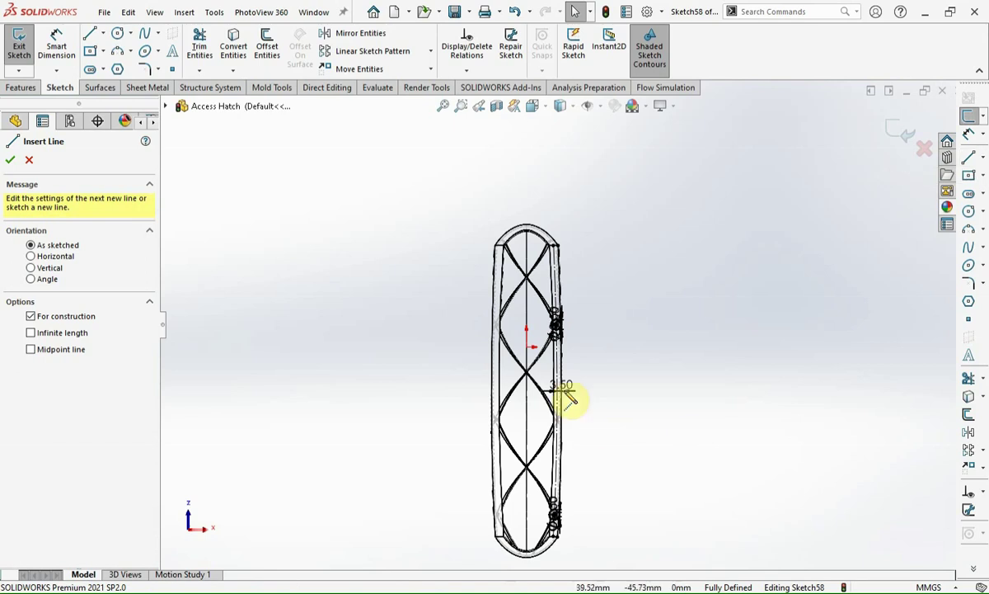
{"action": "left_click", "coordinate": [527, 348]}
{"action": "left_click", "coordinate": [526, 555]}
{"action": "key", "text": "Escape"}
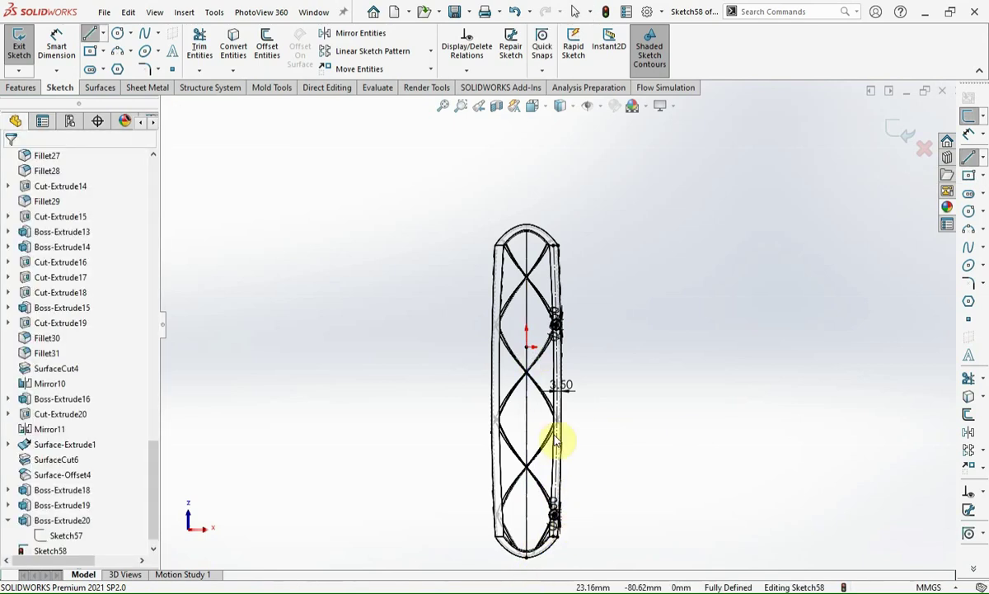
Step: Mirror the right-side boss circles about the centerline and resolve the resulting conflict
{"action": "left_click_drag", "start_coordinate": [536, 215], "coordinate": [620, 551]}
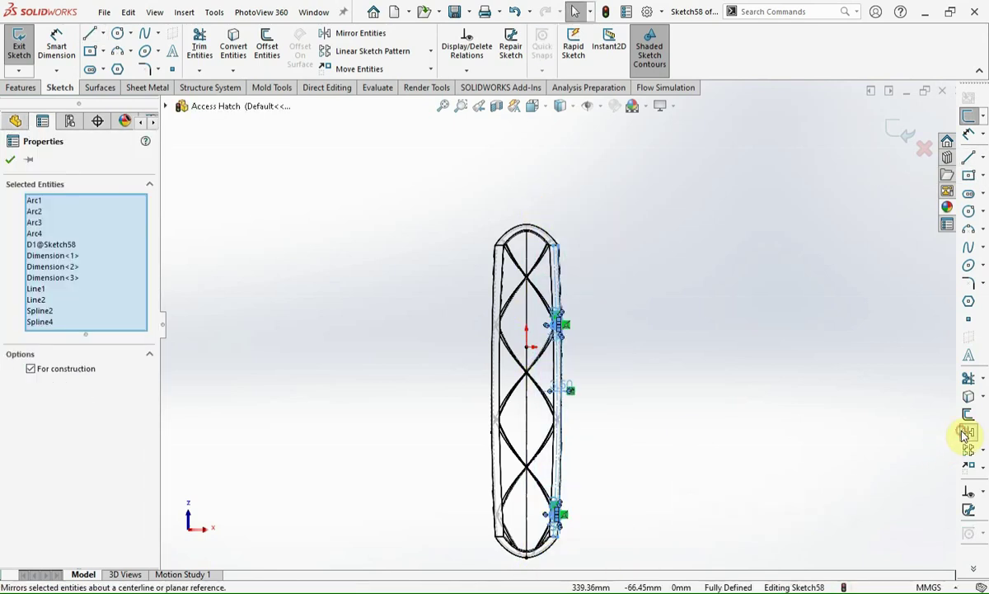
{"action": "left_click", "coordinate": [967, 432]}
{"action": "left_click", "coordinate": [104, 406]}
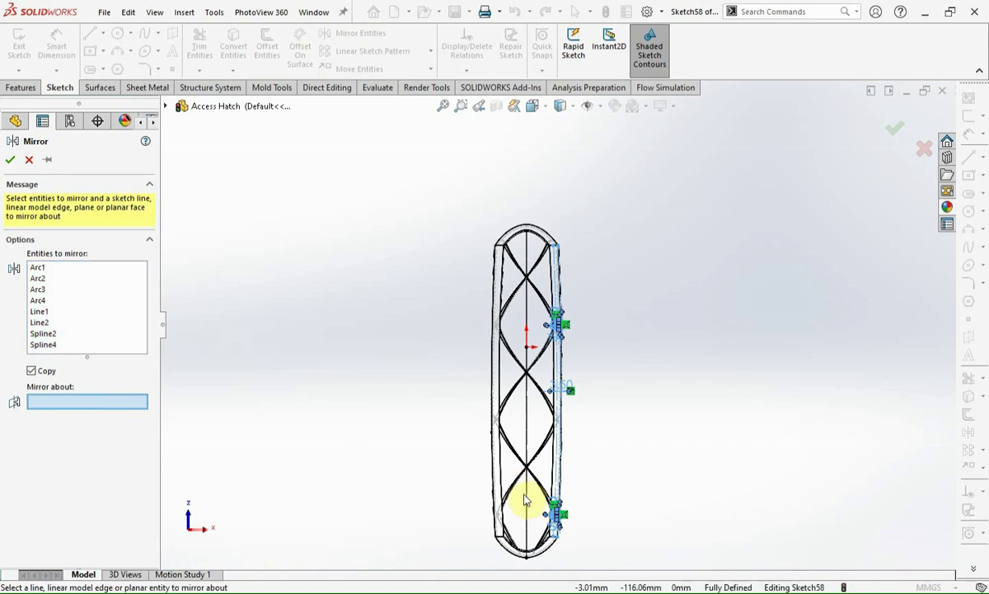
{"action": "left_click", "coordinate": [526, 501]}
{"action": "left_click", "coordinate": [8, 160]}
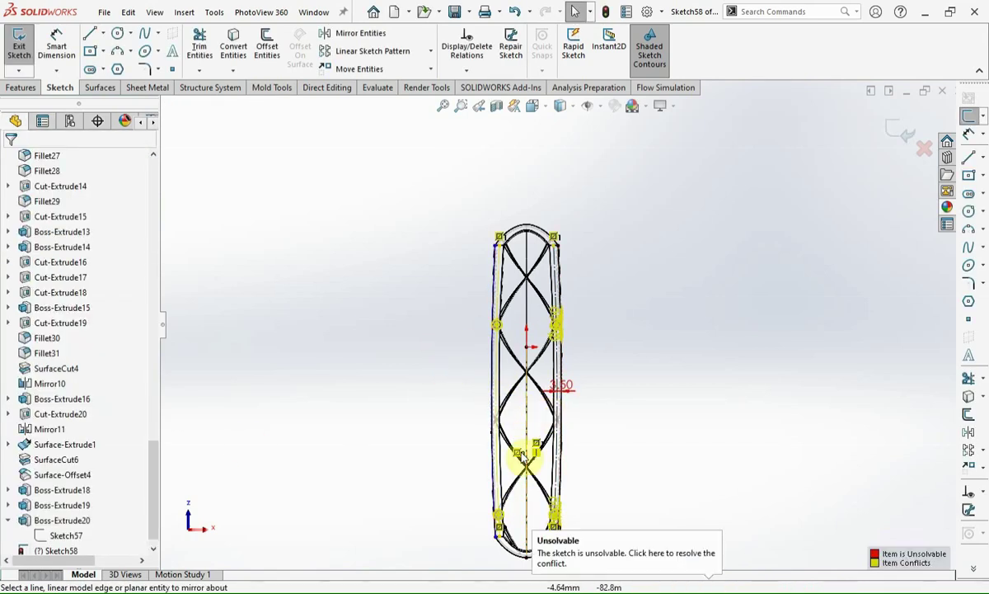
{"action": "left_click", "coordinate": [573, 396]}
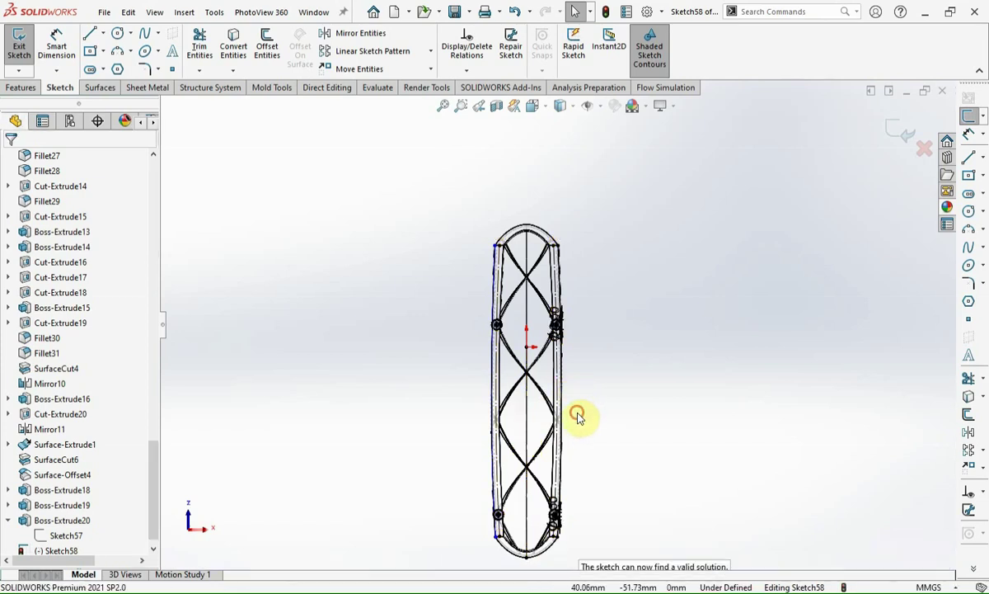
{"action": "scroll", "coordinate": [499, 528], "scroll_direction": "down", "scroll_amount": 5}
Step: Change the For construction setting of long edge splines Spline2 and Spline6
{"action": "middle_click_drag", "start_coordinate": [635, 272], "coordinate": [610, 433]}
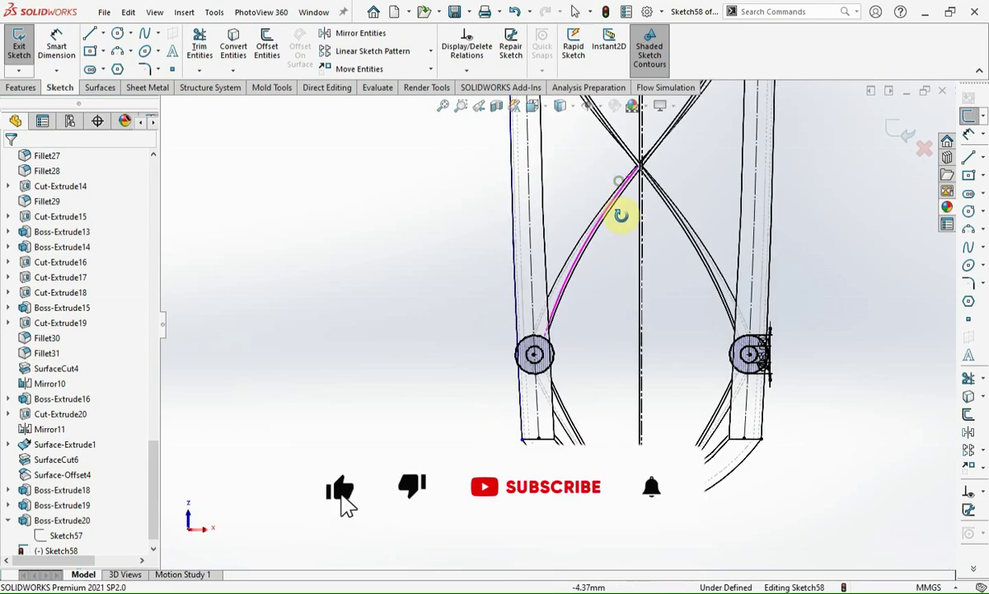
{"action": "middle_click_drag", "start_coordinate": [641, 394], "coordinate": [634, 414]}
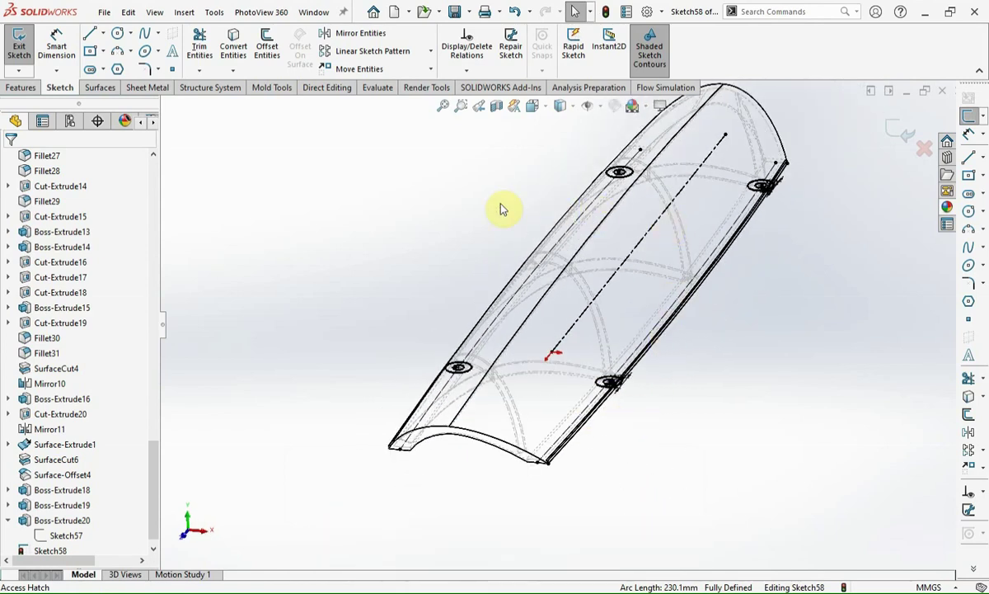
{"action": "left_click", "coordinate": [522, 278]}
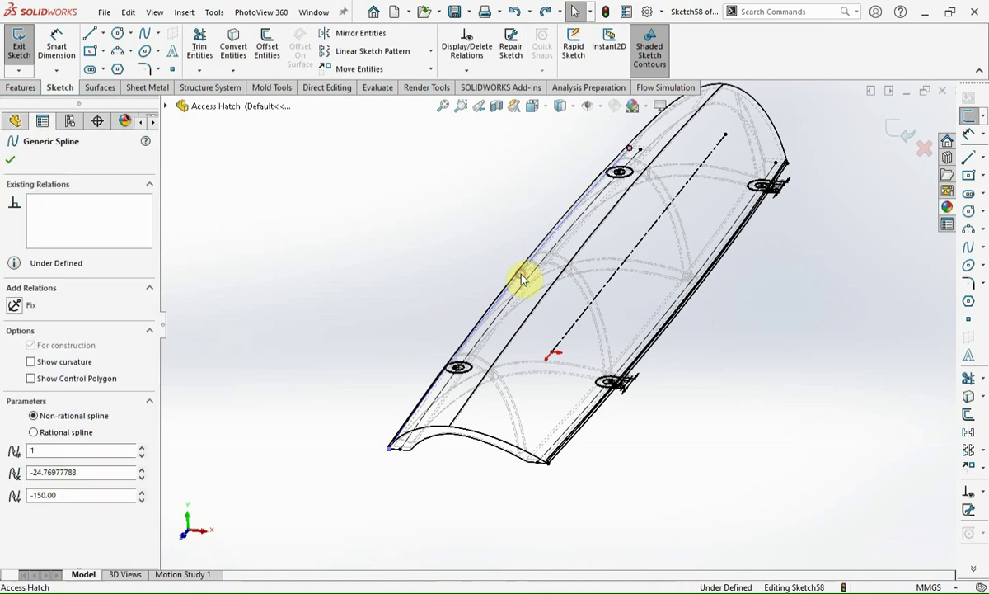
{"action": "left_click", "coordinate": [678, 321], "text": "ctrl"}
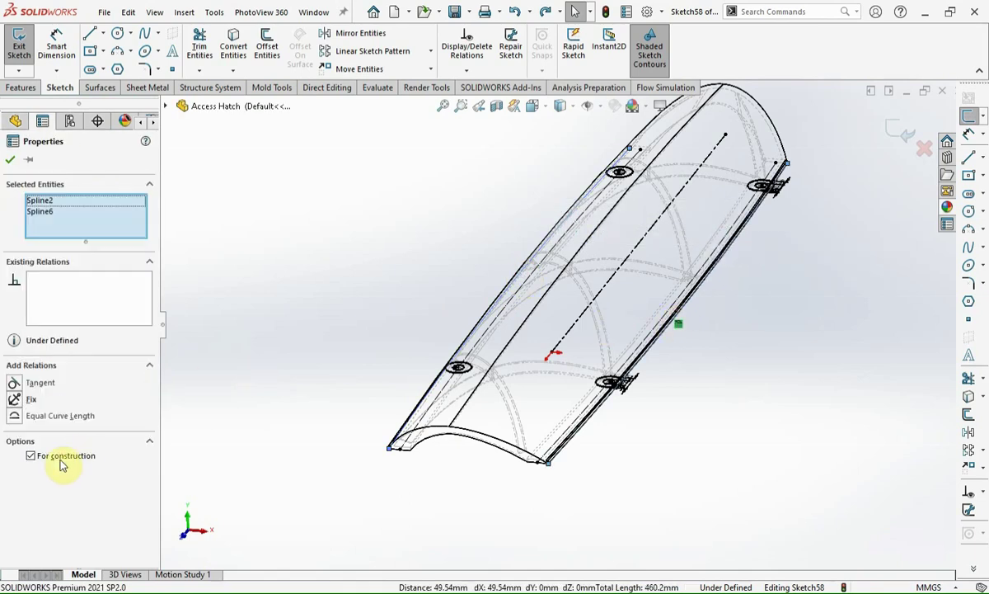
{"action": "left_click", "coordinate": [11, 162]}
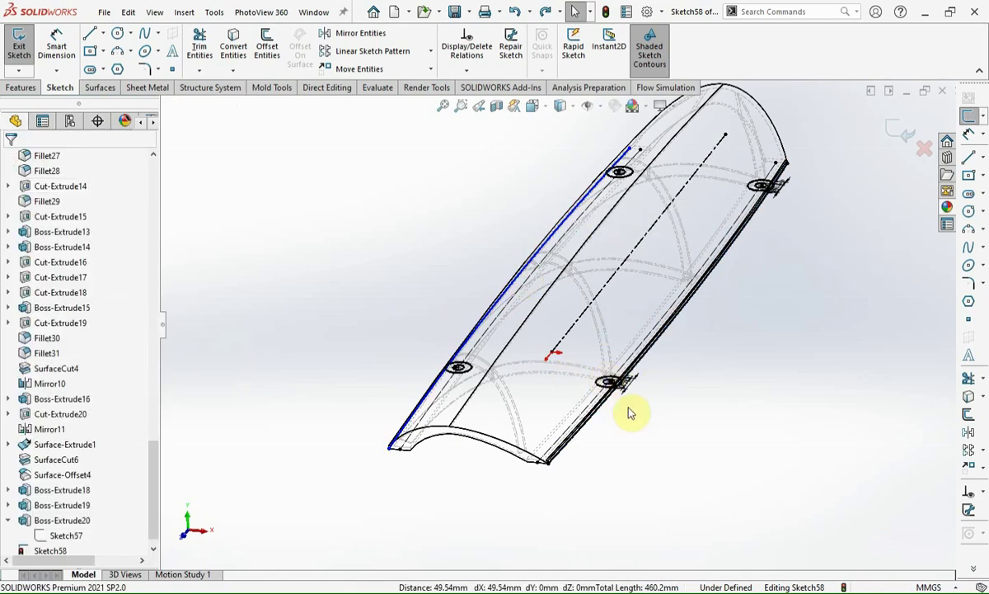
{"action": "middle_click_drag", "start_coordinate": [627, 379], "coordinate": [623, 276]}
{"action": "scroll", "coordinate": [612, 232], "scroll_direction": "down", "scroll_amount": 3}
{"action": "scroll", "coordinate": [600, 281], "scroll_direction": "down", "scroll_amount": 3}
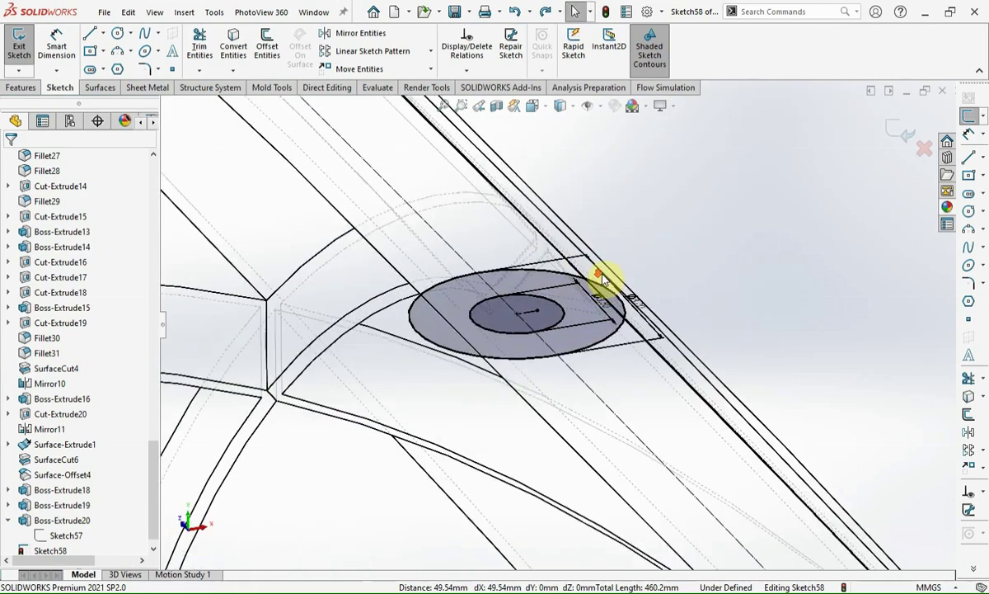
{"action": "scroll", "coordinate": [600, 281], "scroll_direction": "down", "scroll_amount": 2}
Step: With Trim to closest, trim the edge line and outer circle arc overhanging at the first boss
{"action": "left_click", "coordinate": [968, 382]}
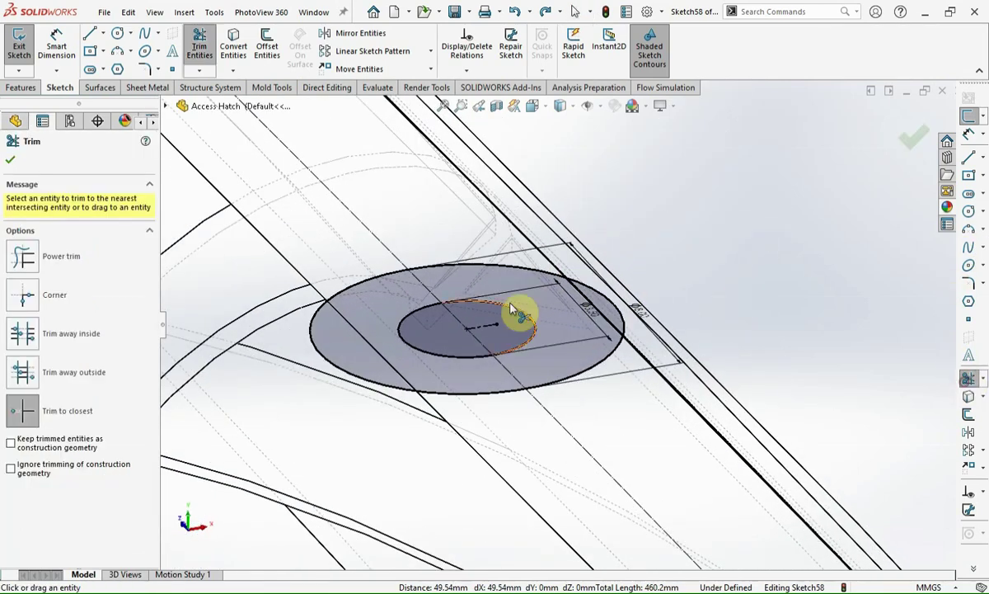
{"action": "left_click", "coordinate": [549, 262]}
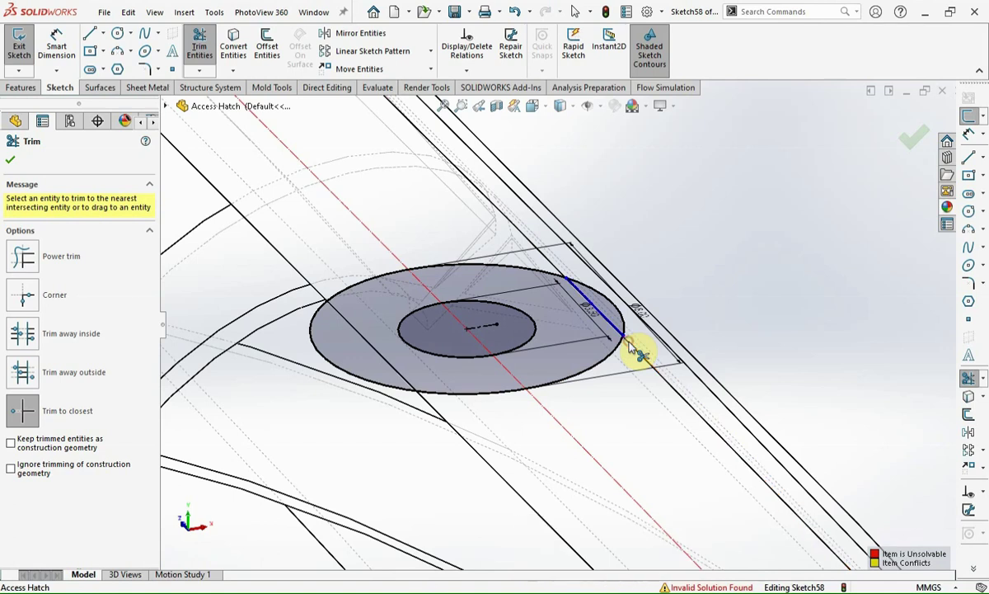
{"action": "scroll", "coordinate": [629, 386], "scroll_direction": "up", "scroll_amount": 5}
{"action": "scroll", "coordinate": [629, 382], "scroll_direction": "up", "scroll_amount": 3}
{"action": "scroll", "coordinate": [662, 442], "scroll_direction": "down", "scroll_amount": 5}
{"action": "scroll", "coordinate": [629, 416], "scroll_direction": "down", "scroll_amount": 3}
{"action": "scroll", "coordinate": [612, 364], "scroll_direction": "down", "scroll_amount": 4}
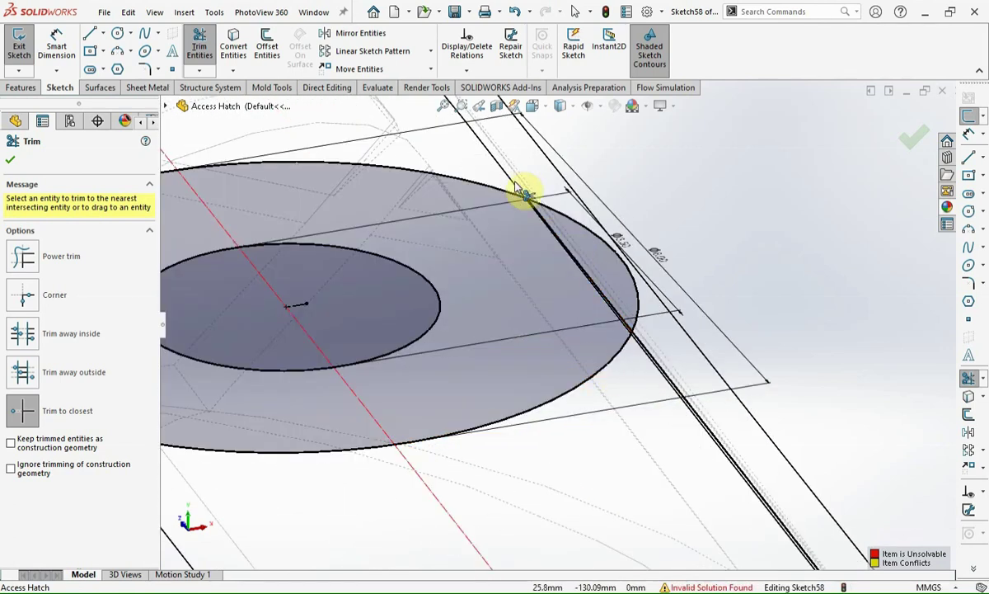
{"action": "left_click", "coordinate": [631, 289]}
{"action": "scroll", "coordinate": [660, 363], "scroll_direction": "up", "scroll_amount": 2}
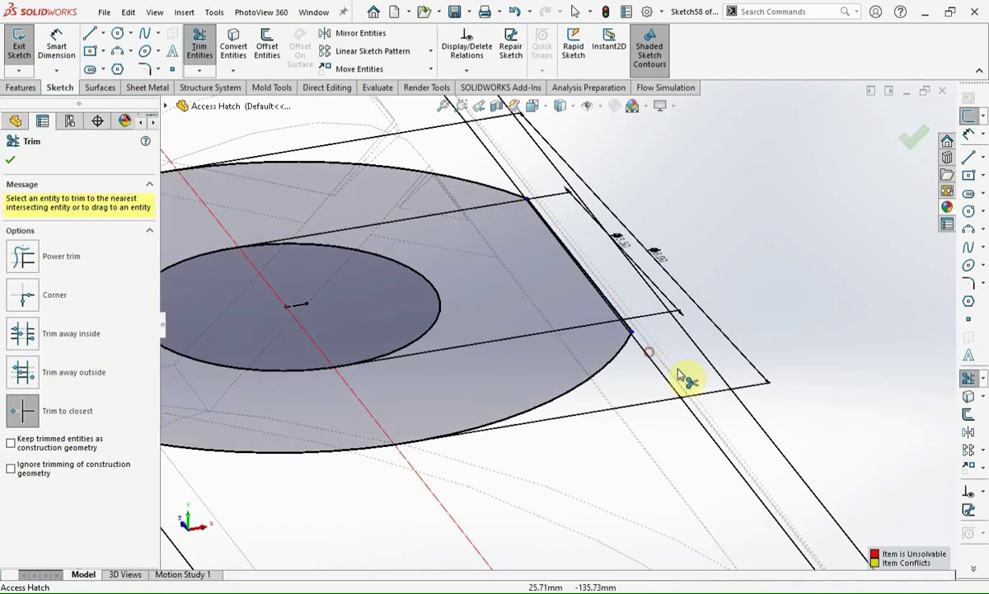
{"action": "scroll", "coordinate": [701, 386], "scroll_direction": "up", "scroll_amount": 3}
{"action": "scroll", "coordinate": [513, 399], "scroll_direction": "up", "scroll_amount": 3}
{"action": "scroll", "coordinate": [396, 326], "scroll_direction": "down", "scroll_amount": 3}
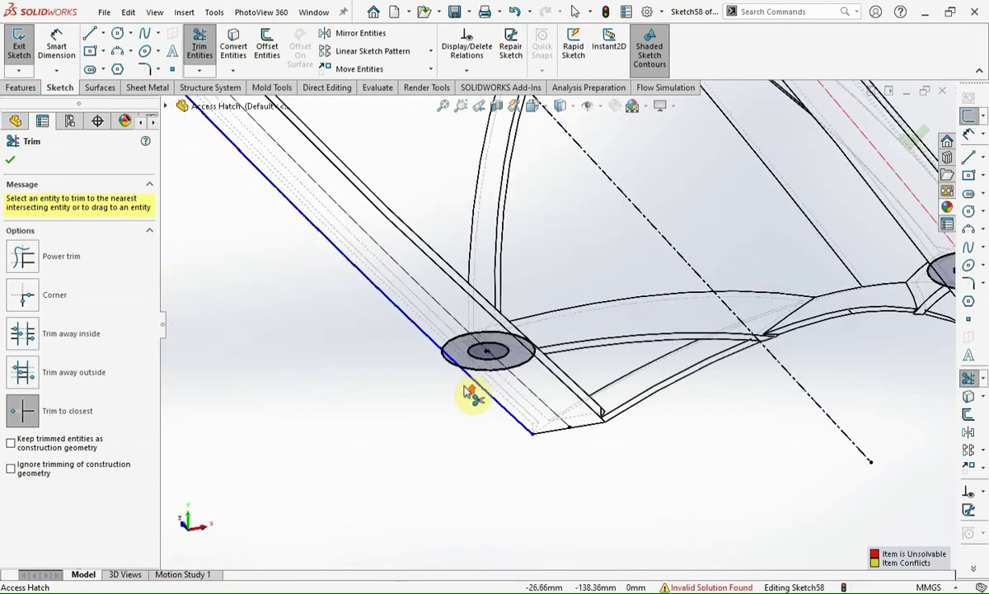
{"action": "scroll", "coordinate": [470, 398], "scroll_direction": "down", "scroll_amount": 2}
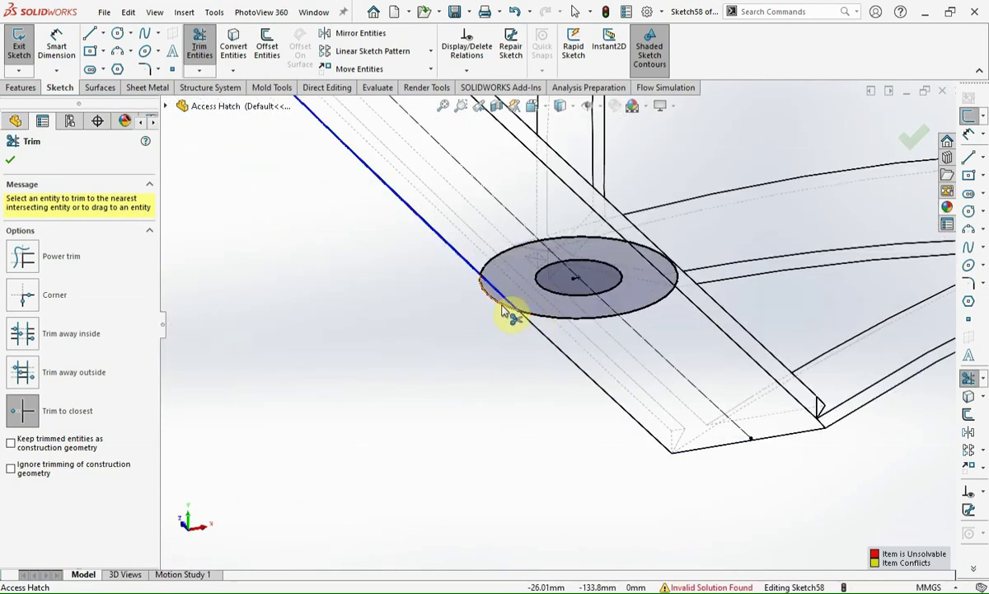
Step: Trim the lower-left boss circle back to the edge line and finish trimming
{"action": "left_click", "coordinate": [503, 309]}
{"action": "scroll", "coordinate": [470, 330], "scroll_direction": "up", "scroll_amount": 3}
{"action": "scroll", "coordinate": [459, 229], "scroll_direction": "up", "scroll_amount": 2}
{"action": "scroll", "coordinate": [459, 229], "scroll_direction": "down", "scroll_amount": 3}
{"action": "scroll", "coordinate": [541, 283], "scroll_direction": "down", "scroll_amount": 2}
{"action": "scroll", "coordinate": [577, 371], "scroll_direction": "up", "scroll_amount": 2}
{"action": "scroll", "coordinate": [544, 404], "scroll_direction": "up", "scroll_amount": 2}
{"action": "scroll", "coordinate": [534, 422], "scroll_direction": "up", "scroll_amount": 3}
{"action": "scroll", "coordinate": [623, 298], "scroll_direction": "down", "scroll_amount": 3}
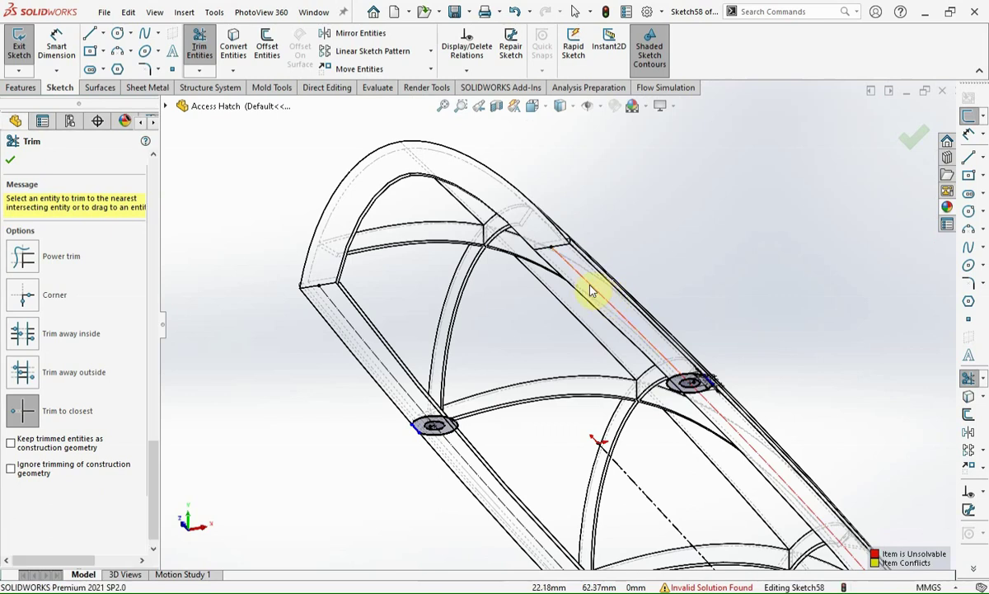
{"action": "key", "text": "Escape"}
{"action": "left_click", "coordinate": [601, 293]}
{"action": "left_click", "coordinate": [758, 367]}
{"action": "middle_click_drag", "start_coordinate": [745, 307], "coordinate": [755, 402]}
{"action": "left_click", "coordinate": [23, 88]}
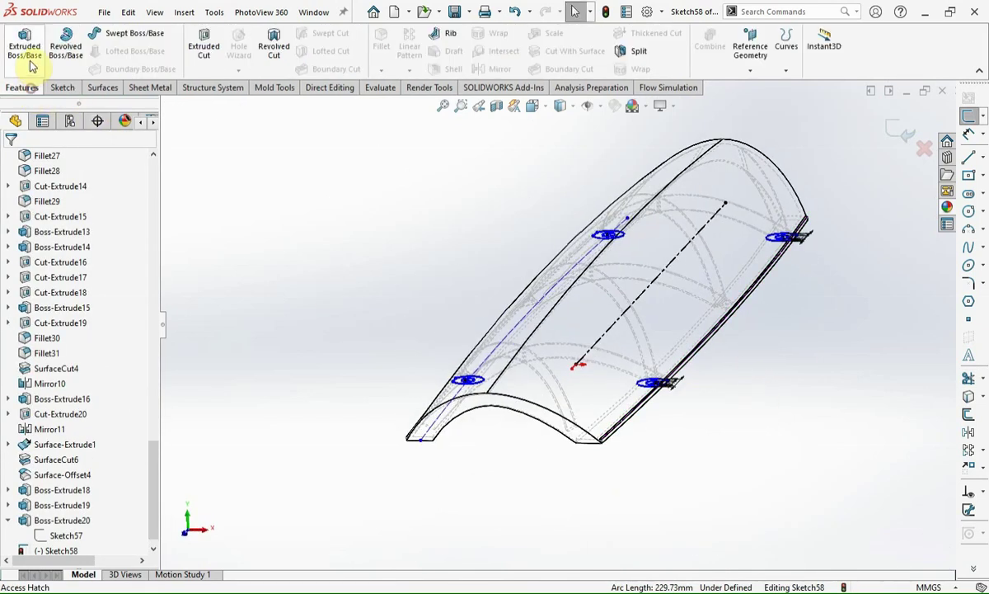
Step: Start an extruded boss and select the top-left and lower boss ring regions as contours
{"action": "left_click", "coordinate": [25, 45]}
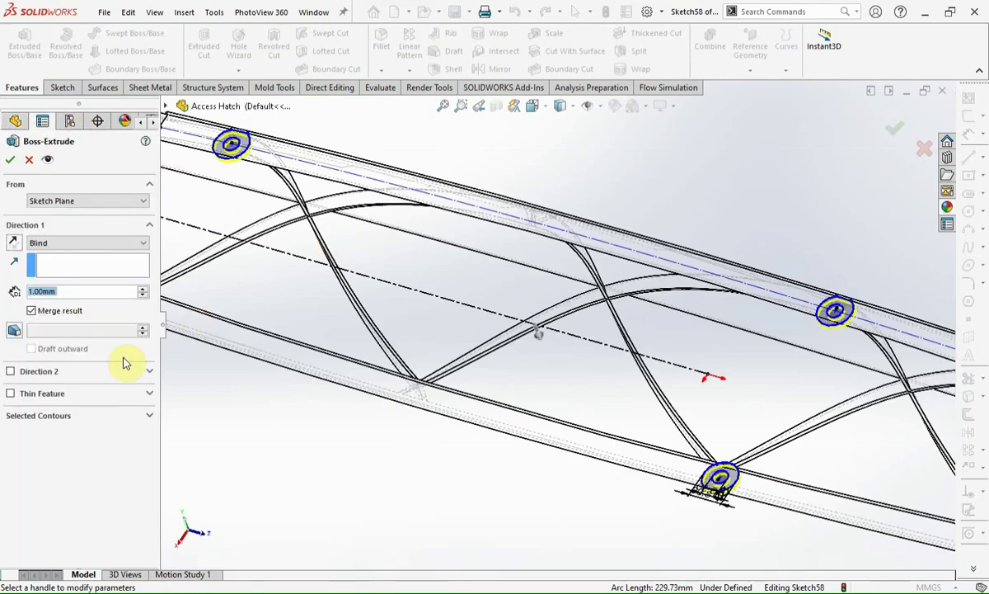
{"action": "left_click", "coordinate": [105, 415]}
{"action": "scroll", "coordinate": [239, 156], "scroll_direction": "down", "scroll_amount": 3}
{"action": "scroll", "coordinate": [330, 207], "scroll_direction": "down", "scroll_amount": 2}
{"action": "left_click", "coordinate": [399, 210]}
{"action": "left_click", "coordinate": [371, 241]}
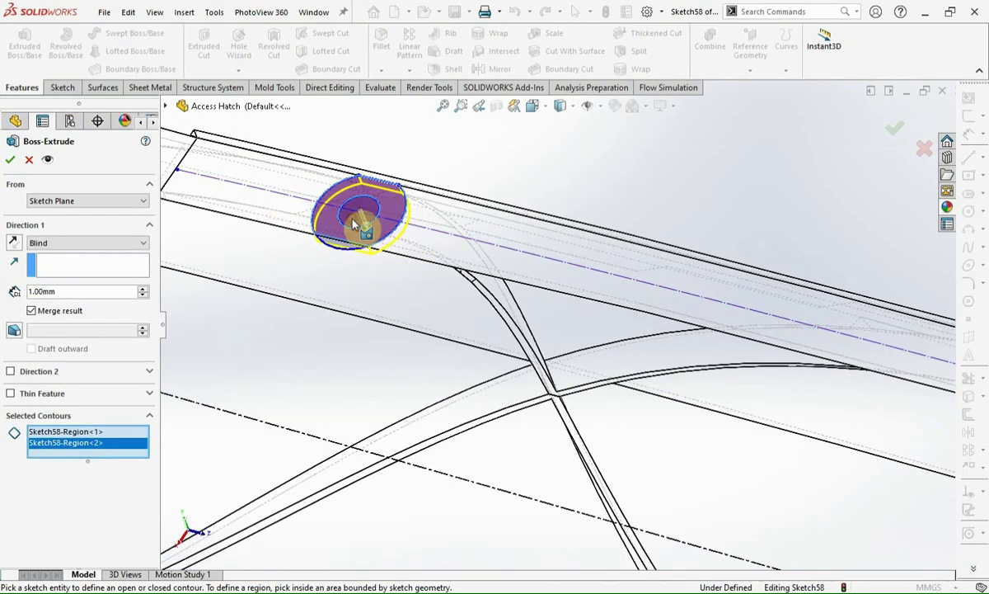
{"action": "scroll", "coordinate": [384, 297], "scroll_direction": "up", "scroll_amount": 2}
{"action": "scroll", "coordinate": [387, 387], "scroll_direction": "up", "scroll_amount": 2}
{"action": "scroll", "coordinate": [388, 428], "scroll_direction": "down", "scroll_amount": 3}
{"action": "scroll", "coordinate": [527, 383], "scroll_direction": "down", "scroll_amount": 2}
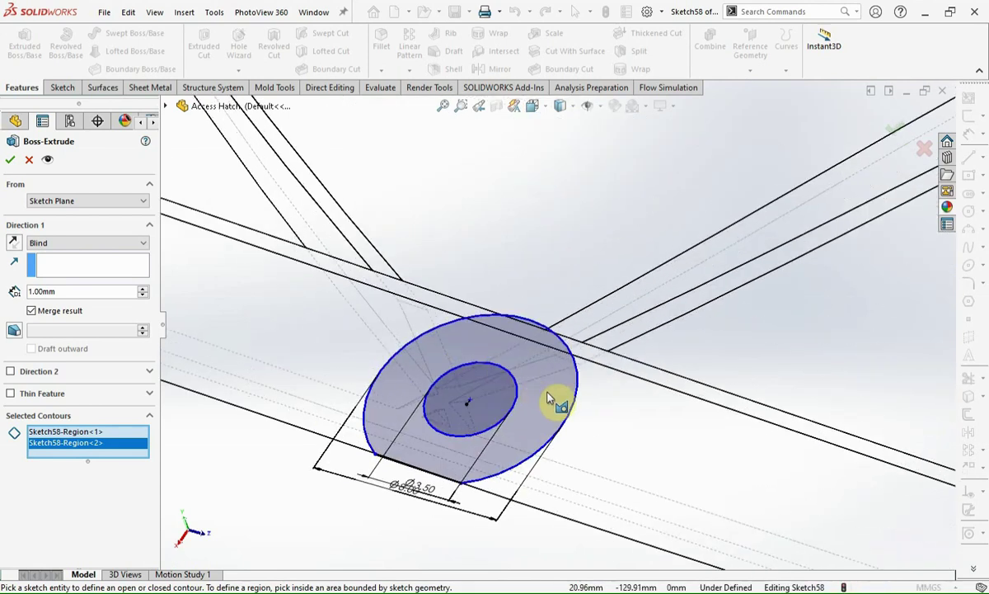
{"action": "left_click", "coordinate": [548, 404]}
{"action": "left_click", "coordinate": [503, 408]}
Step: Add the right and last boss ring regions and extrude all eight 20 mm blind
{"action": "scroll", "coordinate": [482, 414], "scroll_direction": "up", "scroll_amount": 4}
{"action": "scroll", "coordinate": [482, 415], "scroll_direction": "up", "scroll_amount": 2}
{"action": "scroll", "coordinate": [890, 344], "scroll_direction": "down", "scroll_amount": 1}
{"action": "scroll", "coordinate": [772, 338], "scroll_direction": "down", "scroll_amount": 2}
{"action": "scroll", "coordinate": [606, 292], "scroll_direction": "down", "scroll_amount": 2}
{"action": "left_click", "coordinate": [606, 293]}
{"action": "left_click", "coordinate": [552, 288]}
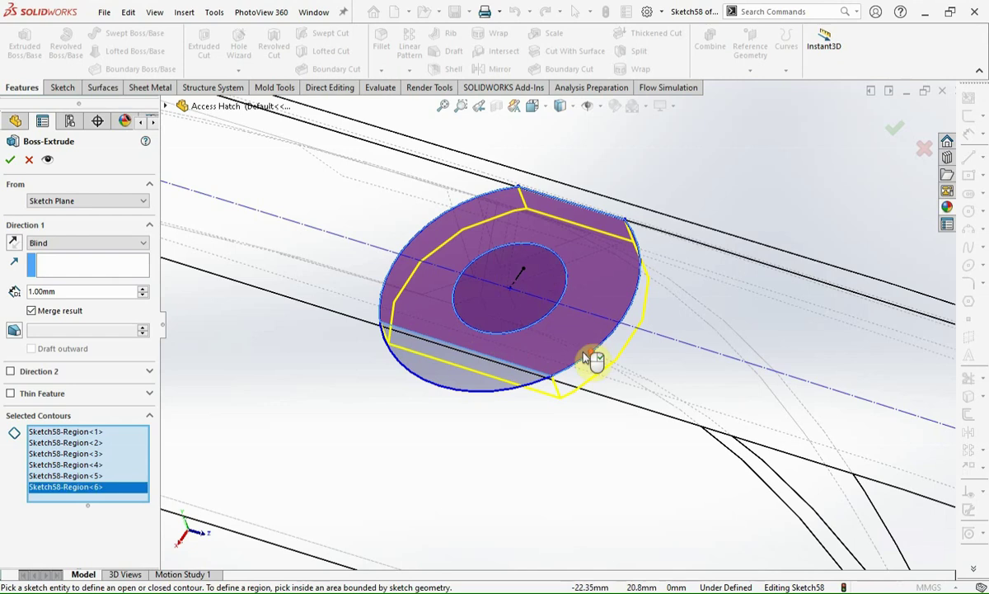
{"action": "scroll", "coordinate": [581, 375], "scroll_direction": "up", "scroll_amount": 3}
{"action": "scroll", "coordinate": [413, 524], "scroll_direction": "down", "scroll_amount": 3}
{"action": "left_click", "coordinate": [437, 487]}
{"action": "left_click", "coordinate": [493, 470]}
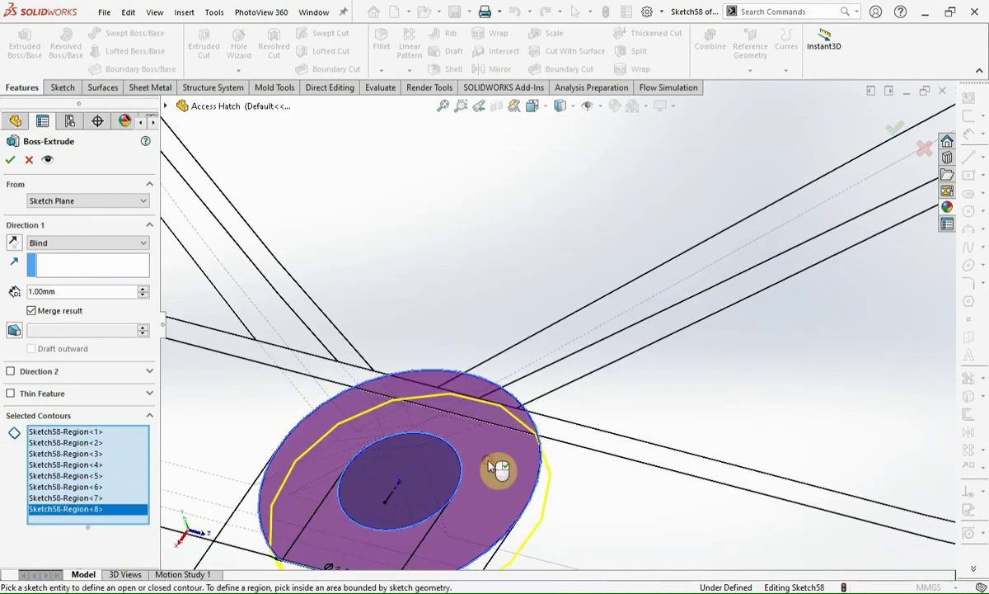
{"action": "scroll", "coordinate": [486, 469], "scroll_direction": "up", "scroll_amount": 3}
{"action": "scroll", "coordinate": [482, 446], "scroll_direction": "down", "scroll_amount": 2}
{"action": "scroll", "coordinate": [482, 419], "scroll_direction": "down", "scroll_amount": 3}
{"action": "scroll", "coordinate": [393, 342], "scroll_direction": "up", "scroll_amount": 4}
{"action": "scroll", "coordinate": [389, 280], "scroll_direction": "down", "scroll_amount": 1}
{"action": "middle_click_drag", "start_coordinate": [389, 279], "coordinate": [397, 244]}
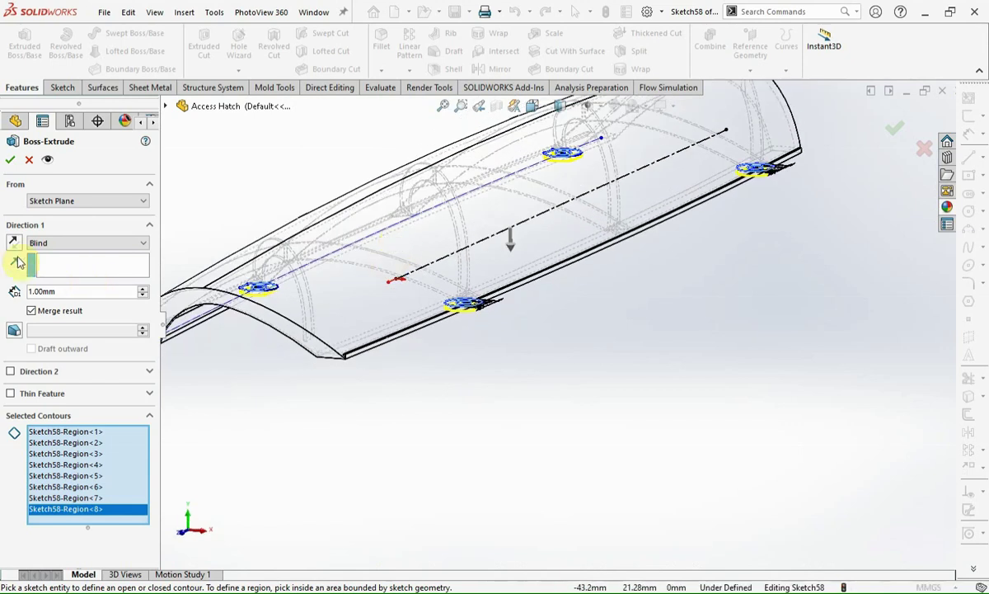
{"action": "type", "text": "20"}
{"action": "key", "text": "Return"}
{"action": "right_click", "coordinate": [485, 354]}
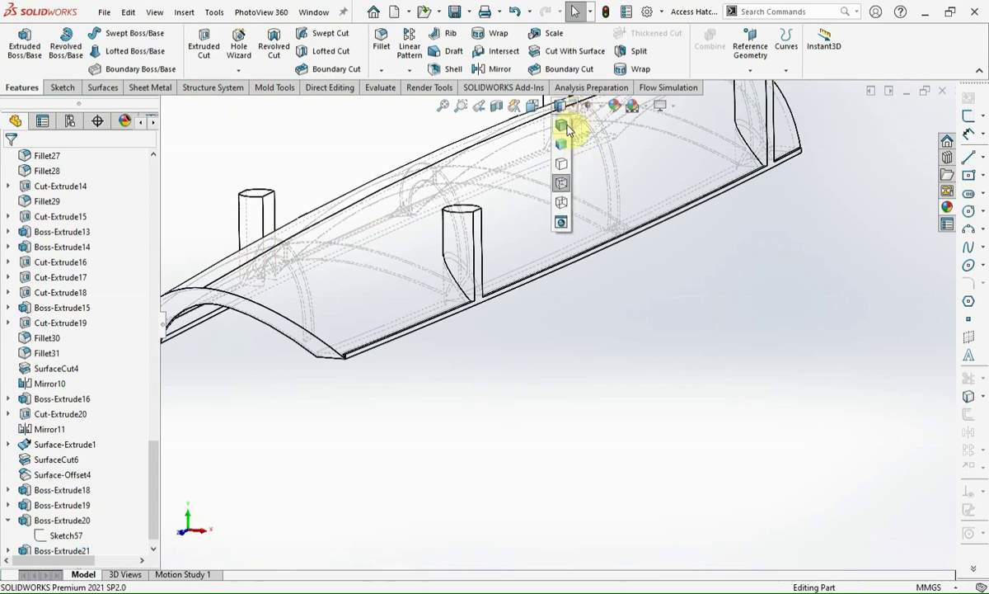
Step: Switch to shaded display and start an extruded cut from Sketch58 with its contours cleared
{"action": "left_click", "coordinate": [561, 125]}
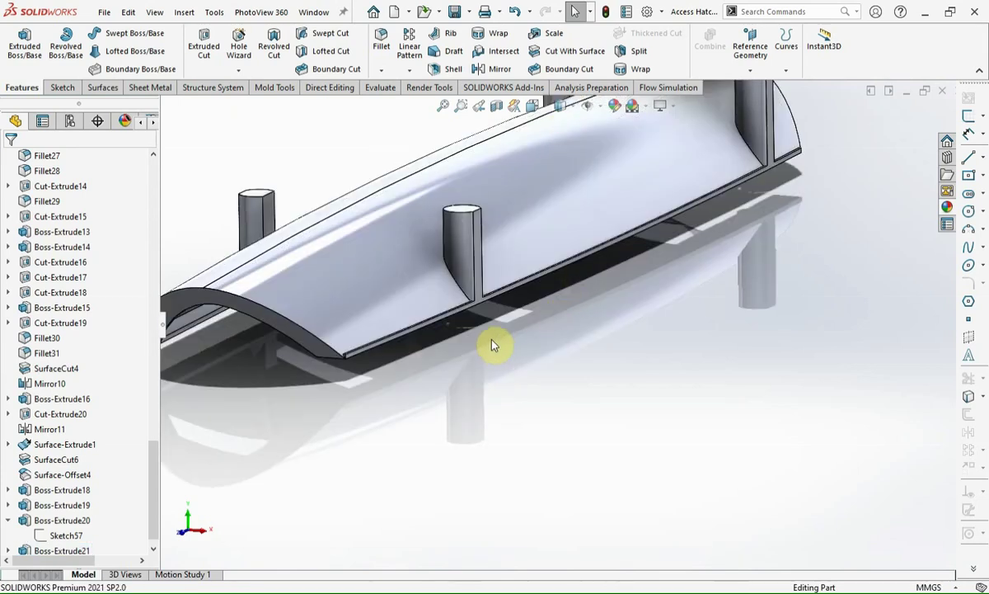
{"action": "scroll", "coordinate": [360, 276], "scroll_direction": "up", "scroll_amount": 5}
{"action": "scroll", "coordinate": [573, 285], "scroll_direction": "down", "scroll_amount": 5}
{"action": "scroll", "coordinate": [107, 486], "scroll_direction": "down", "scroll_amount": 1}
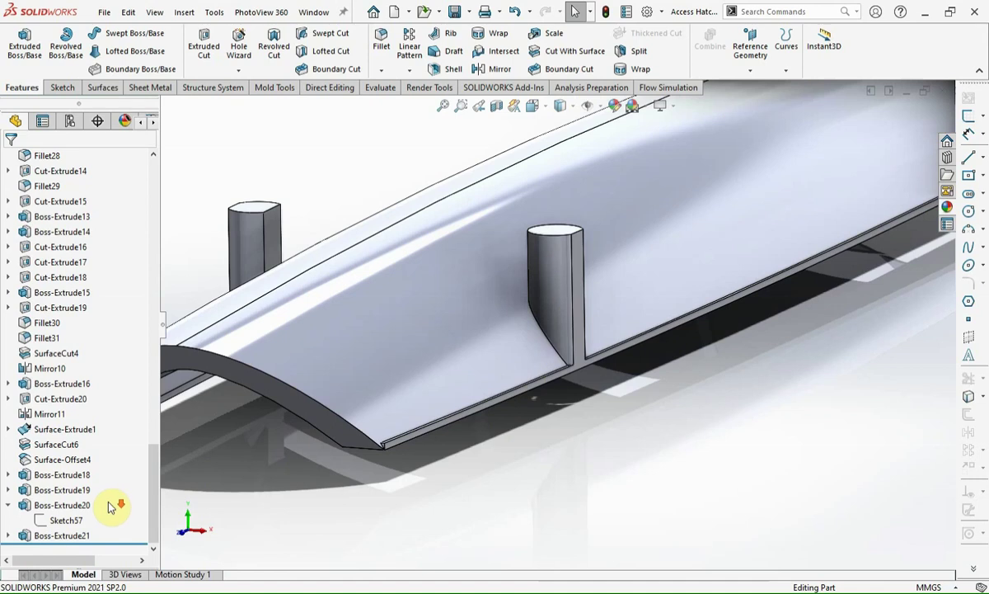
{"action": "left_click", "coordinate": [9, 535]}
{"action": "left_click", "coordinate": [52, 538]}
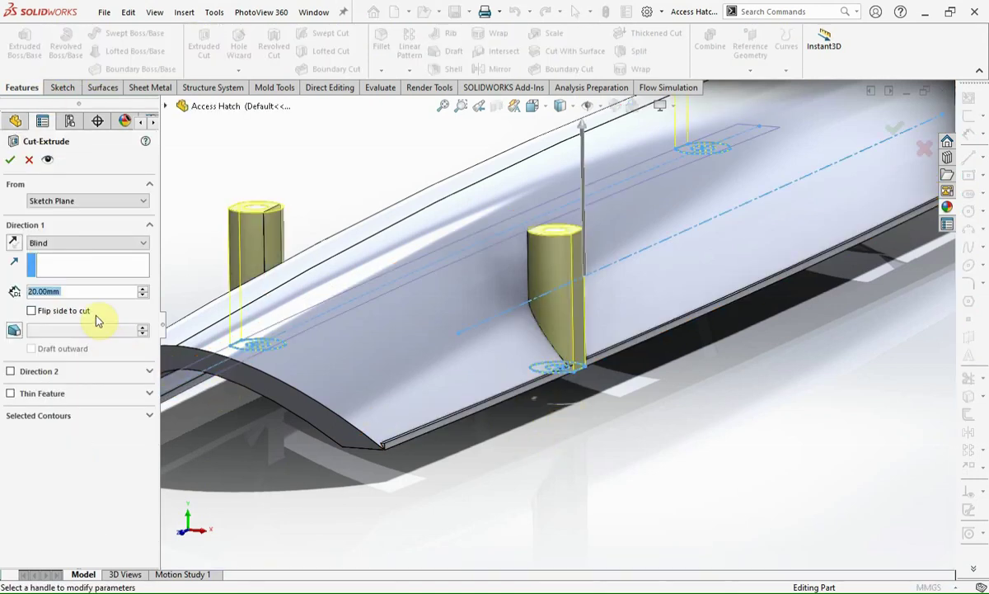
{"action": "right_click", "coordinate": [125, 437]}
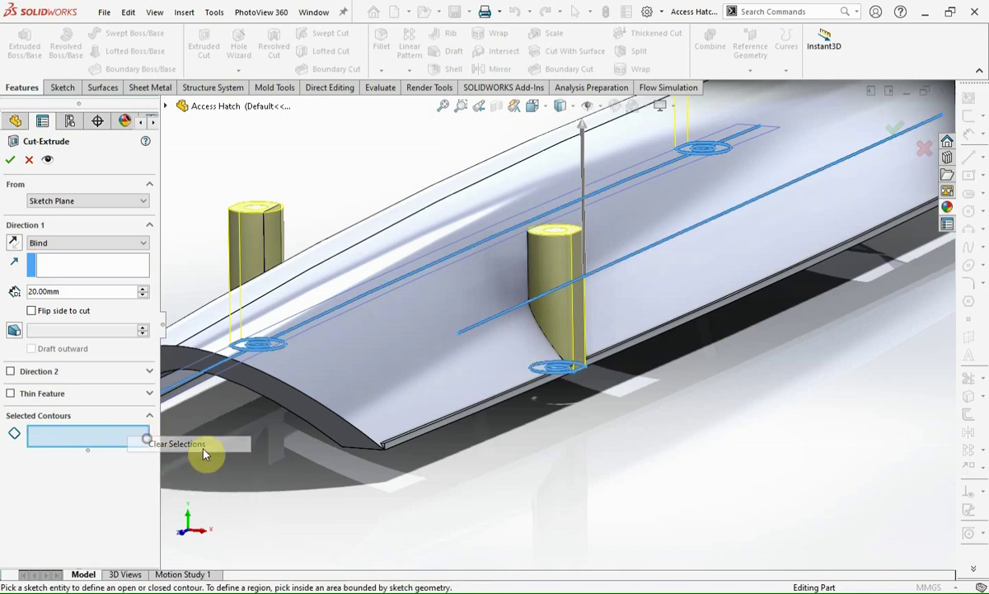
{"action": "left_click", "coordinate": [157, 443]}
{"action": "scroll", "coordinate": [517, 341], "scroll_direction": "down", "scroll_amount": 3}
{"action": "scroll", "coordinate": [544, 293], "scroll_direction": "down", "scroll_amount": 3}
Step: Select the four inner boss circle regions and cut them 20 mm blind
{"action": "left_click", "coordinate": [577, 334]}
{"action": "scroll", "coordinate": [577, 334], "scroll_direction": "up", "scroll_amount": 5}
{"action": "middle_click_drag", "start_coordinate": [542, 327], "coordinate": [404, 247]}
{"action": "scroll", "coordinate": [299, 417], "scroll_direction": "down", "scroll_amount": 3}
{"action": "left_click", "coordinate": [390, 307]}
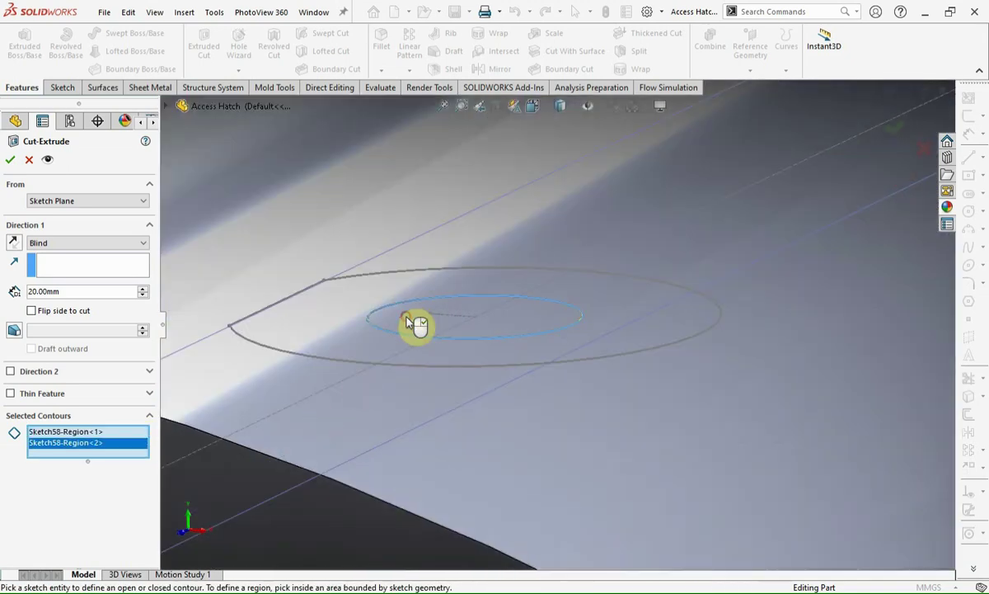
{"action": "scroll", "coordinate": [417, 351], "scroll_direction": "up", "scroll_amount": 3}
{"action": "scroll", "coordinate": [553, 327], "scroll_direction": "up", "scroll_amount": 2}
{"action": "middle_click_drag", "start_coordinate": [553, 328], "coordinate": [894, 209]}
{"action": "scroll", "coordinate": [718, 361], "scroll_direction": "down", "scroll_amount": 5}
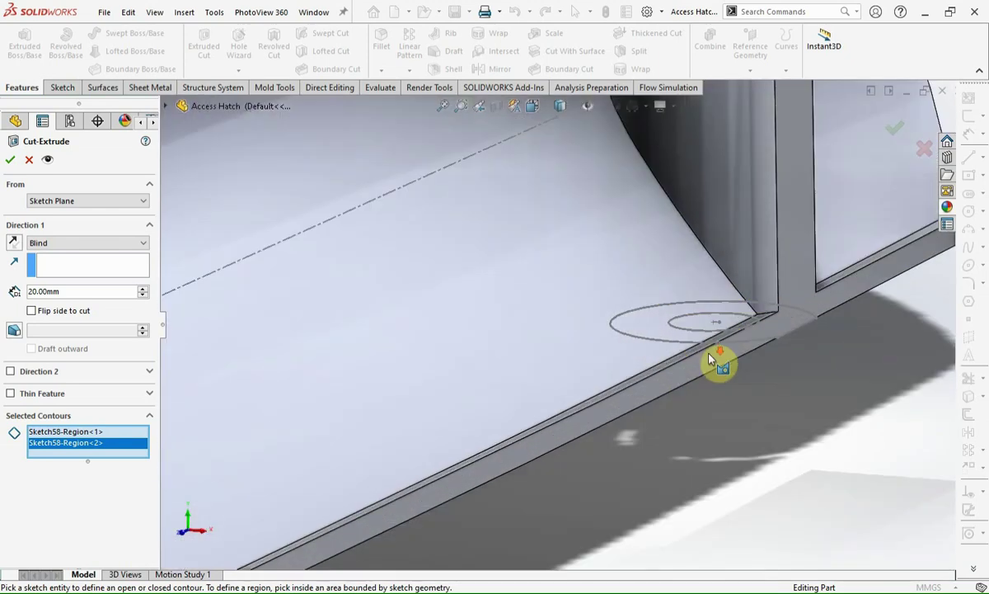
{"action": "left_click", "coordinate": [680, 313]}
{"action": "scroll", "coordinate": [680, 314], "scroll_direction": "up", "scroll_amount": 5}
{"action": "scroll", "coordinate": [402, 303], "scroll_direction": "down", "scroll_amount": 3}
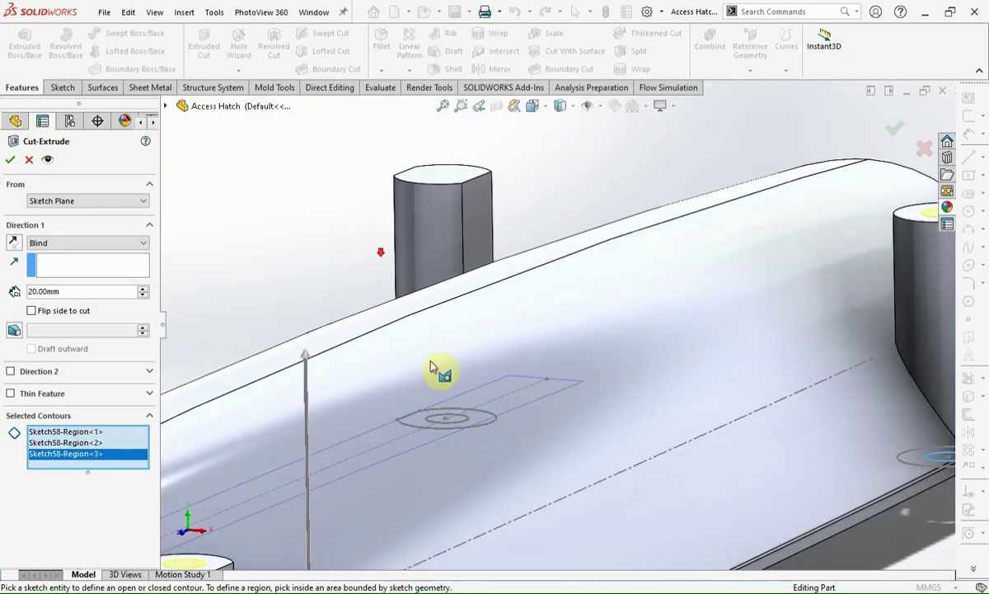
{"action": "scroll", "coordinate": [440, 375], "scroll_direction": "down", "scroll_amount": 3}
{"action": "left_click", "coordinate": [491, 260]}
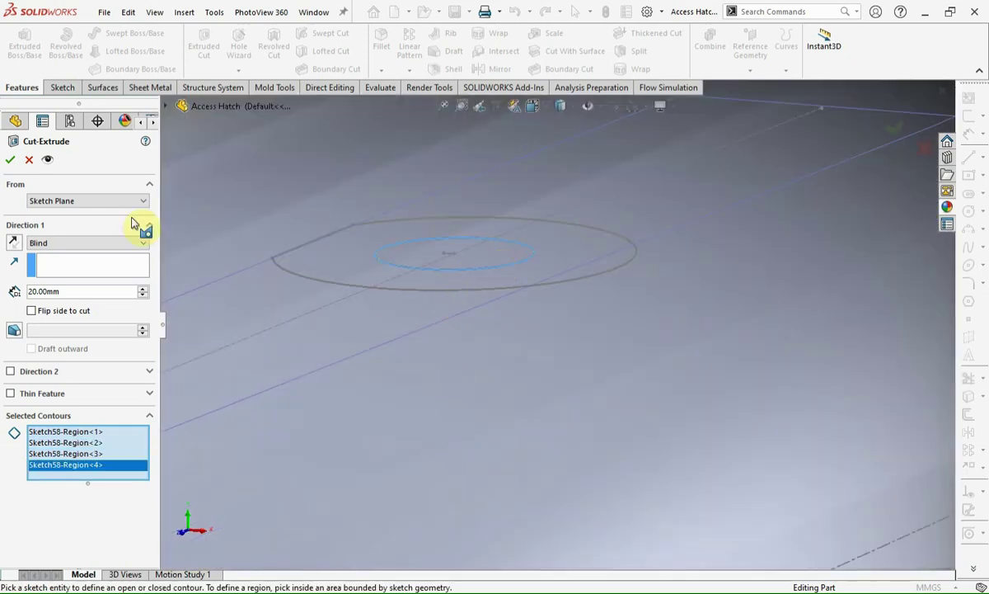
{"action": "left_click", "coordinate": [10, 160]}
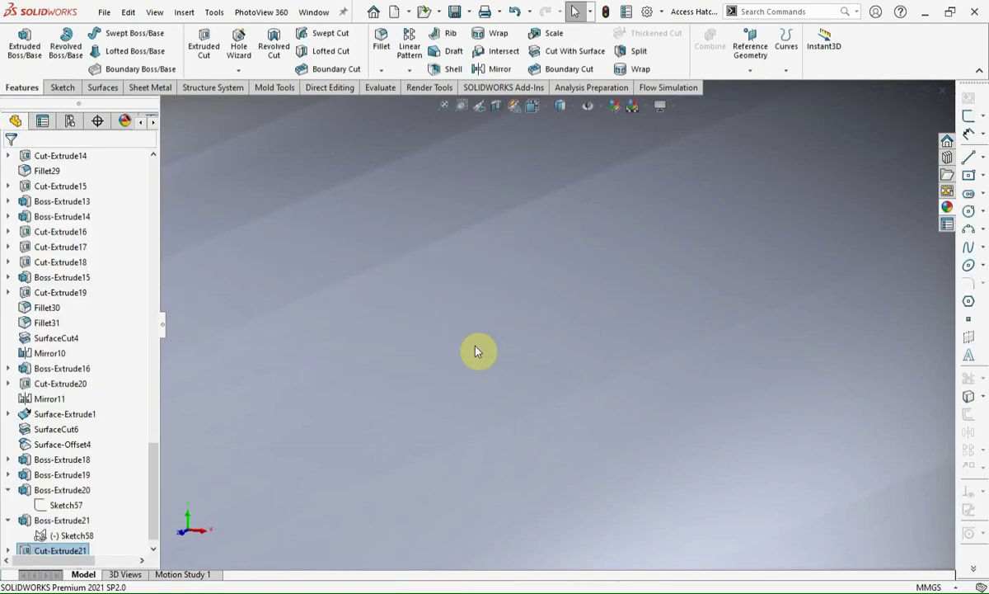
{"action": "scroll", "coordinate": [475, 352], "scroll_direction": "up", "scroll_amount": 3}
{"action": "scroll", "coordinate": [476, 352], "scroll_direction": "up", "scroll_amount": 3}
{"action": "scroll", "coordinate": [476, 352], "scroll_direction": "up", "scroll_amount": 3}
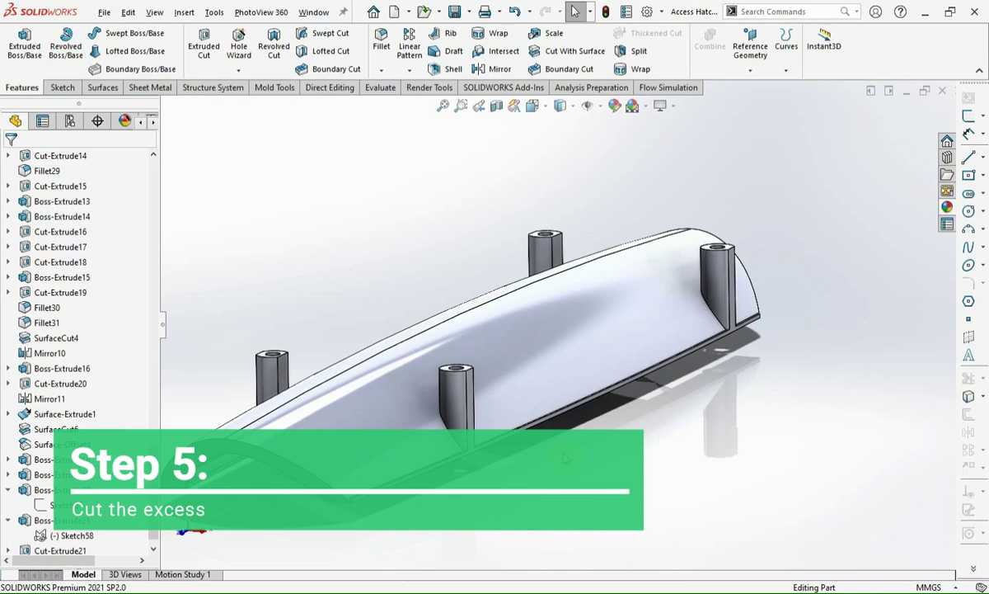
Step: Cut the part with Surface-Offset4 so the bosses sit flush with the hull's outer skin
{"action": "left_click", "coordinate": [54, 444]}
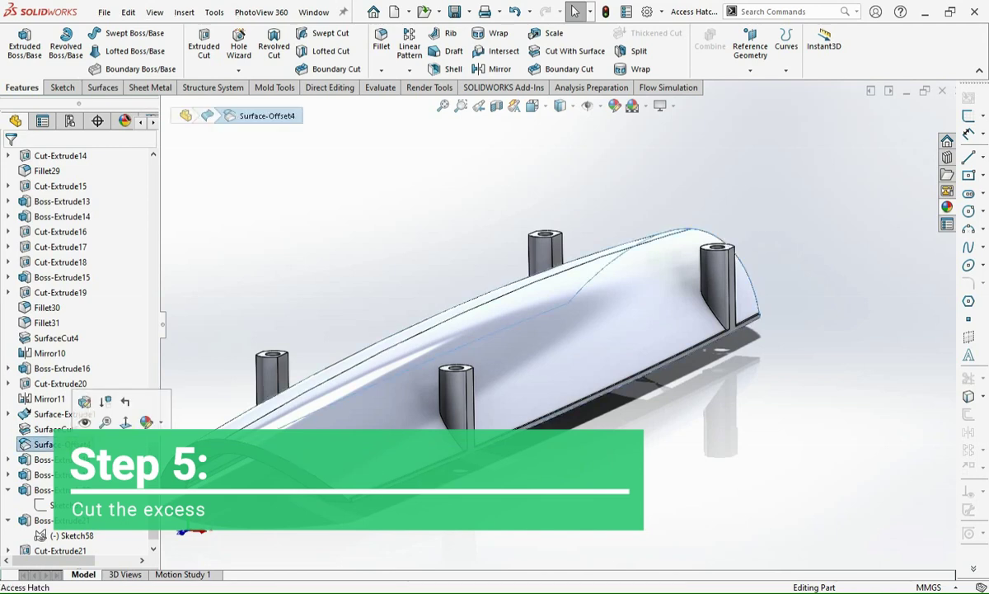
{"action": "left_click", "coordinate": [571, 53]}
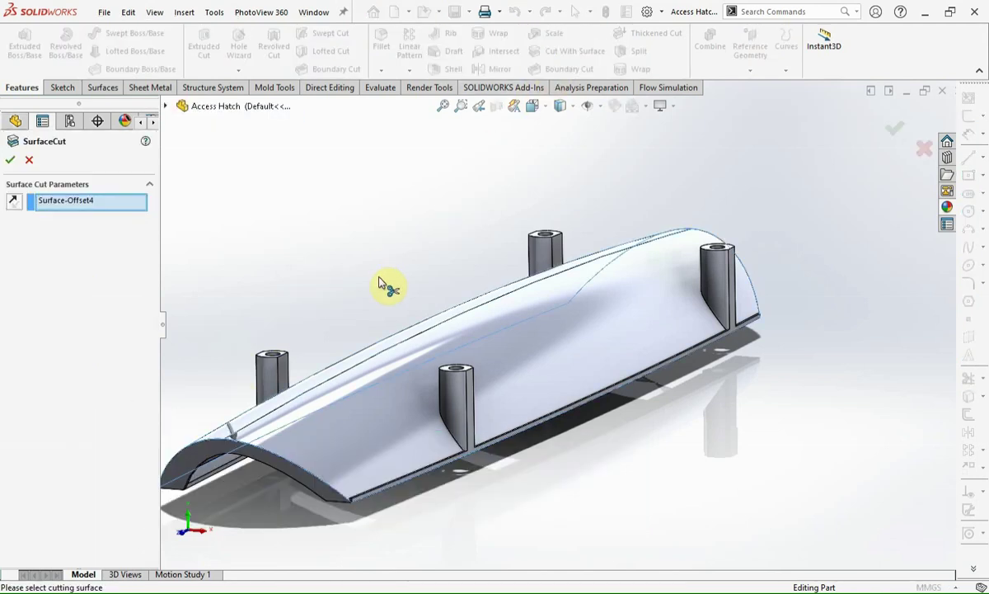
{"action": "middle_click_drag", "start_coordinate": [386, 287], "coordinate": [433, 283]}
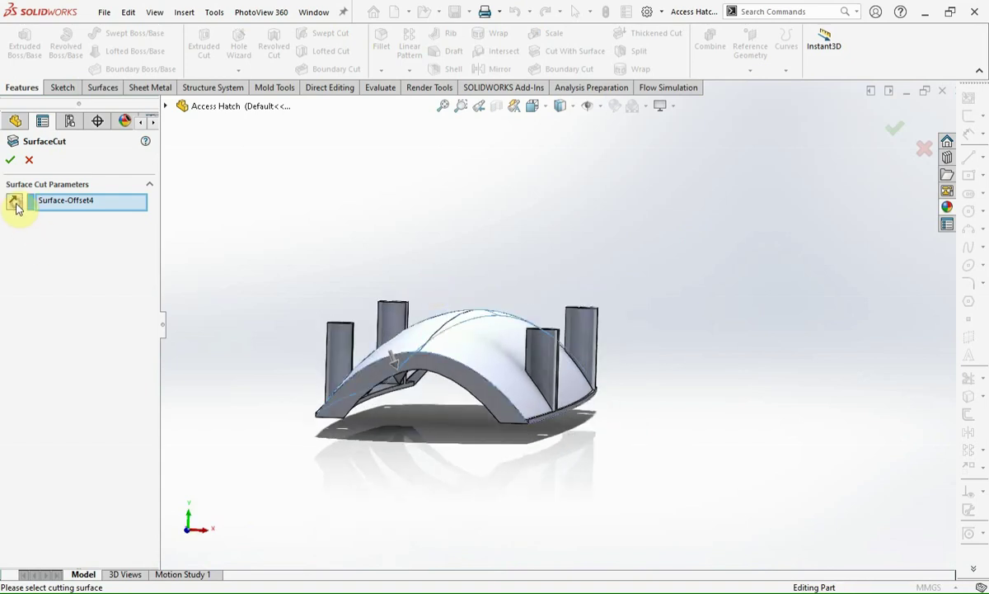
{"action": "key", "text": "Return"}
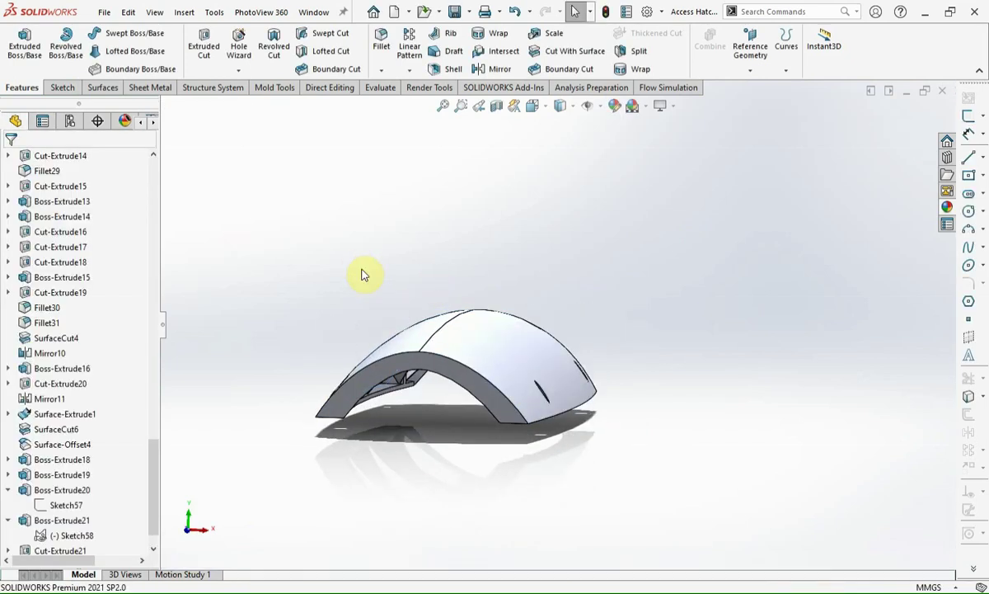
{"action": "mouse_move", "coordinate": [500, 379]}
{"action": "middle_mouse_down"}
{"action": "mouse_move", "coordinate": [503, 336]}
{"action": "mouse_move", "coordinate": [451, 416]}
{"action": "mouse_move", "coordinate": [446, 541]}
{"action": "mouse_move", "coordinate": [476, 238]}
{"action": "mouse_move", "coordinate": [481, 316]}
{"action": "mouse_move", "coordinate": [499, 309]}
{"action": "mouse_move", "coordinate": [515, 274]}
{"action": "middle_mouse_up"}
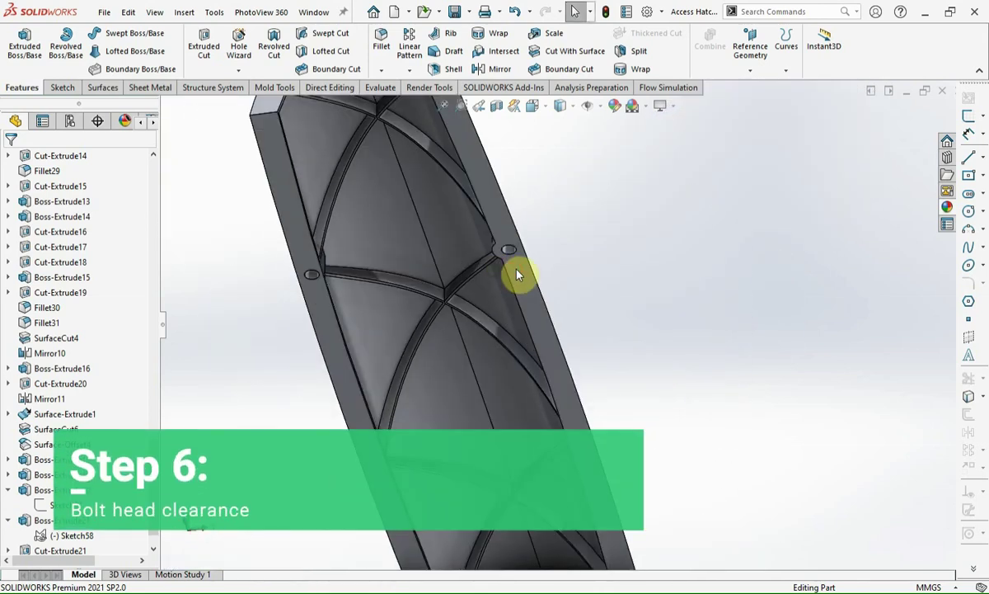
Step: Start a sketch on the flange face and draw circles over the four bolt holes
{"action": "left_click", "coordinate": [519, 274]}
{"action": "left_click", "coordinate": [970, 118]}
{"action": "scroll", "coordinate": [529, 253], "scroll_direction": "down", "scroll_amount": 3}
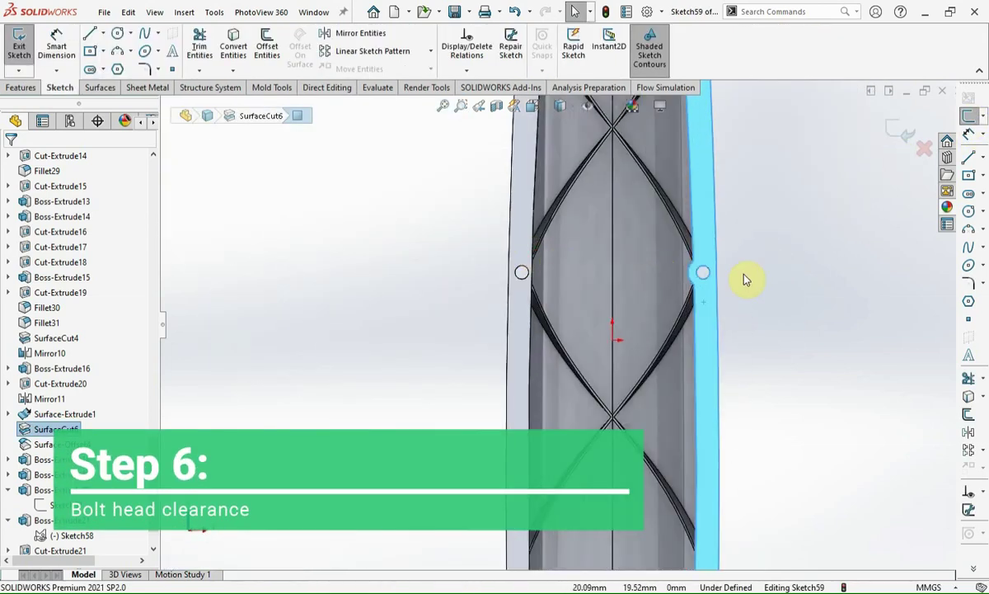
{"action": "scroll", "coordinate": [746, 276], "scroll_direction": "down", "scroll_amount": 3}
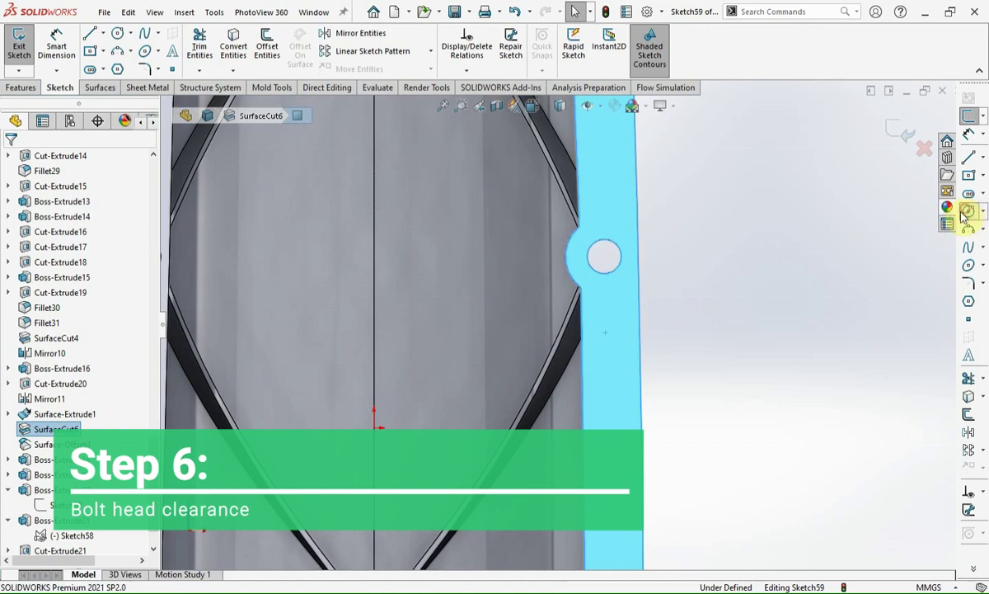
{"action": "left_click", "coordinate": [966, 212]}
{"action": "left_click", "coordinate": [597, 255]}
{"action": "left_click", "coordinate": [625, 287]}
{"action": "scroll", "coordinate": [625, 303], "scroll_direction": "up", "scroll_amount": 10}
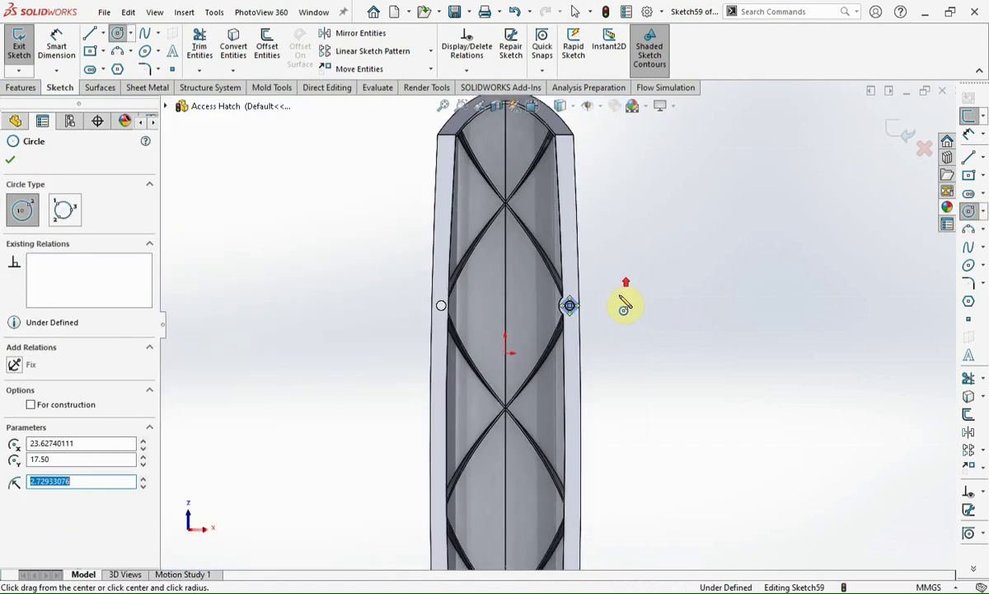
{"action": "scroll", "coordinate": [552, 330], "scroll_direction": "up", "scroll_amount": 3}
{"action": "scroll", "coordinate": [571, 521], "scroll_direction": "down", "scroll_amount": 5}
{"action": "left_click", "coordinate": [547, 427]}
{"action": "left_click", "coordinate": [552, 437]}
{"action": "left_click", "coordinate": [328, 446]}
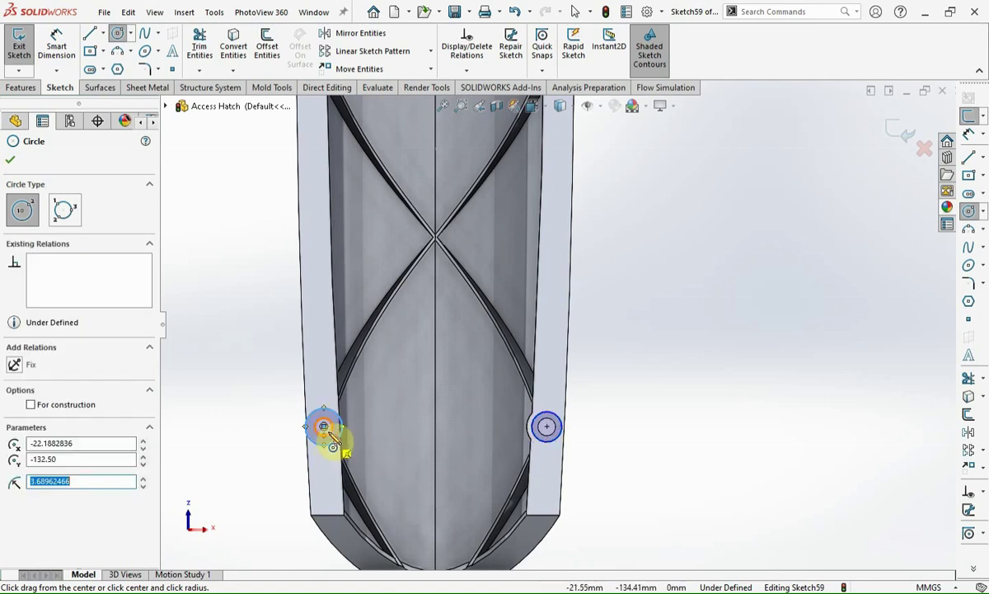
{"action": "scroll", "coordinate": [419, 228], "scroll_direction": "up", "scroll_amount": 5}
{"action": "scroll", "coordinate": [559, 276], "scroll_direction": "down", "scroll_amount": 3}
{"action": "scroll", "coordinate": [536, 293], "scroll_direction": "down", "scroll_amount": 5}
{"action": "left_click", "coordinate": [515, 327]}
{"action": "scroll", "coordinate": [512, 345], "scroll_direction": "up", "scroll_amount": 4}
{"action": "scroll", "coordinate": [520, 313], "scroll_direction": "up", "scroll_amount": 2}
{"action": "key", "text": "Escape"}
Step: Make the four circles equal and dimension one to a 6 mm diameter
{"action": "left_click_drag", "start_coordinate": [522, 294], "coordinate": [663, 568]}
{"action": "left_click", "coordinate": [747, 505]}
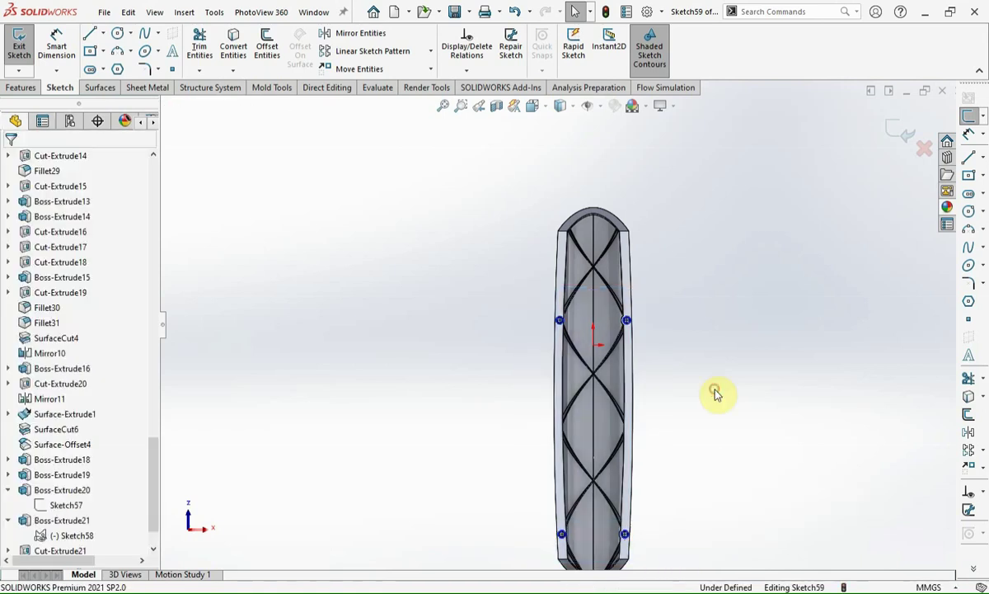
{"action": "key", "text": "d"}
{"action": "scroll", "coordinate": [628, 322], "scroll_direction": "down", "scroll_amount": 5}
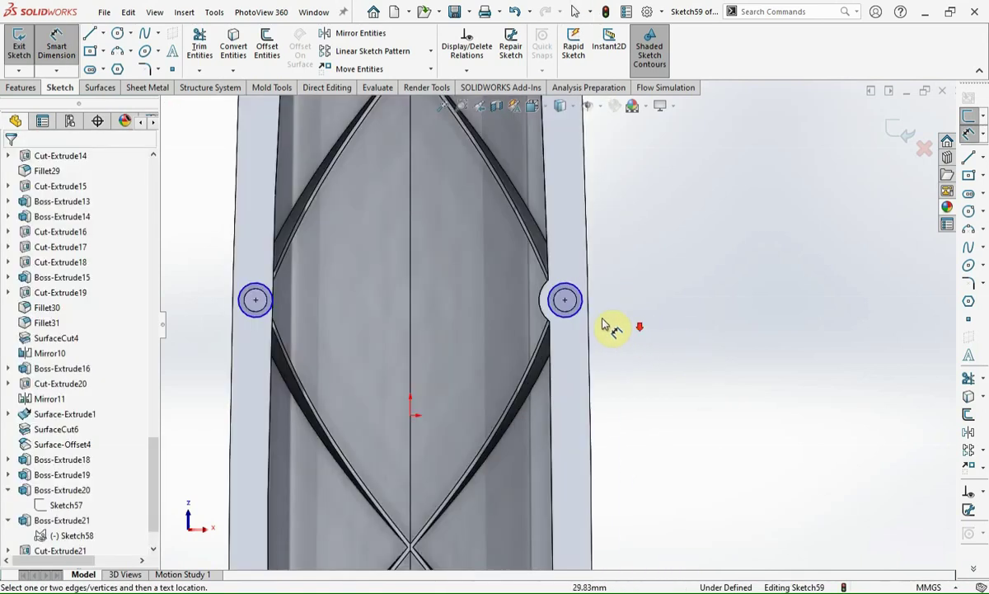
{"action": "left_click", "coordinate": [582, 311]}
{"action": "left_click", "coordinate": [637, 307]}
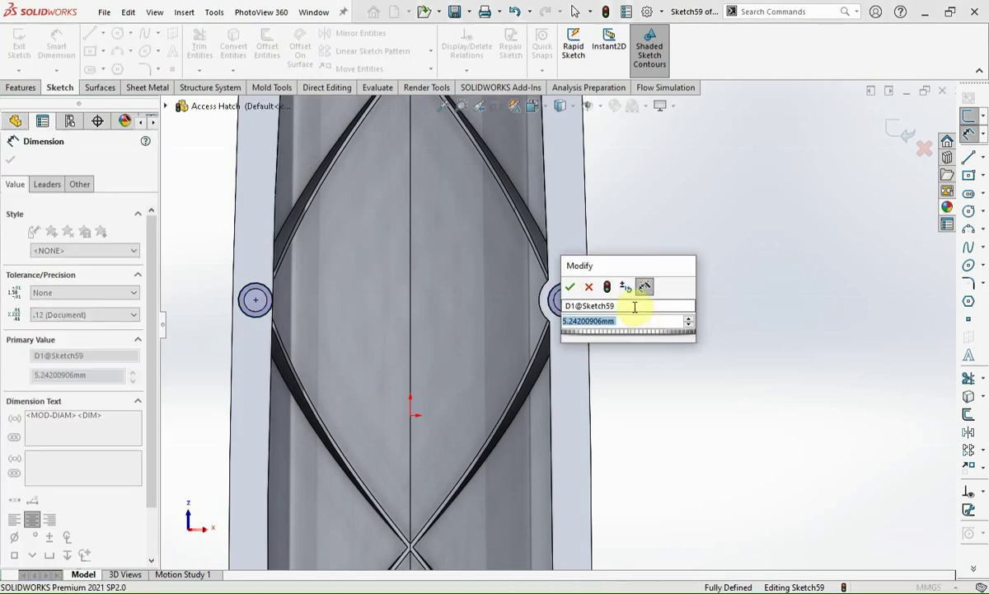
{"action": "type", "text": "6"}
{"action": "key", "text": "Return"}
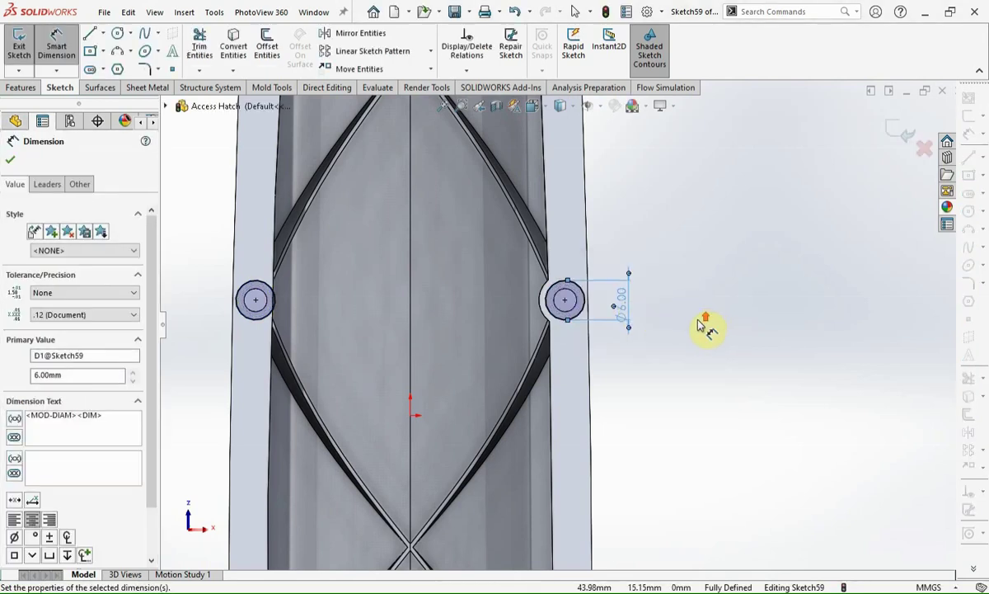
{"action": "scroll", "coordinate": [651, 330], "scroll_direction": "up", "scroll_amount": 5}
{"action": "middle_click_drag", "start_coordinate": [601, 342], "coordinate": [481, 508]}
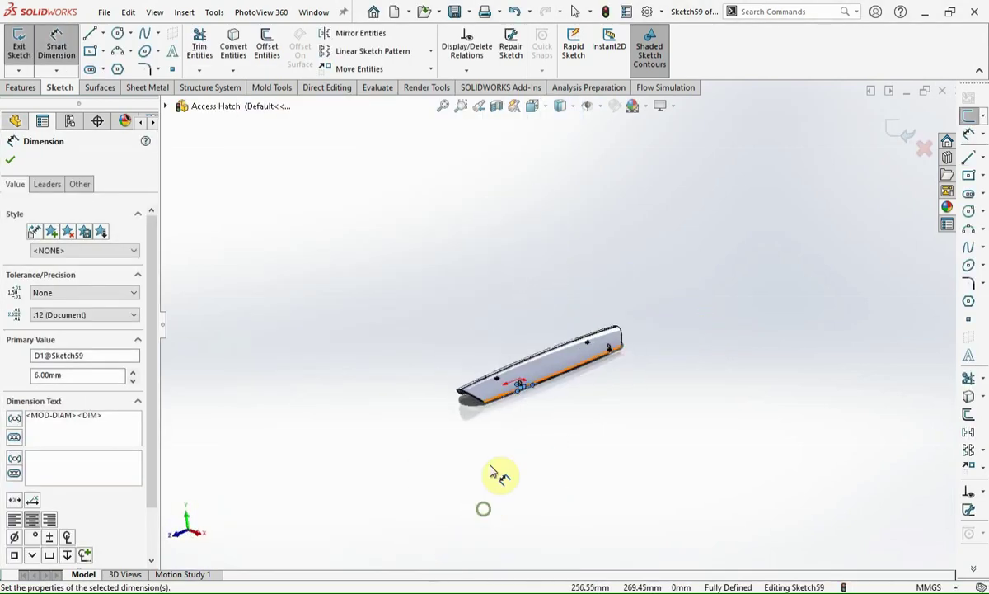
{"action": "scroll", "coordinate": [548, 371], "scroll_direction": "down", "scroll_amount": 5}
{"action": "left_click", "coordinate": [12, 159]}
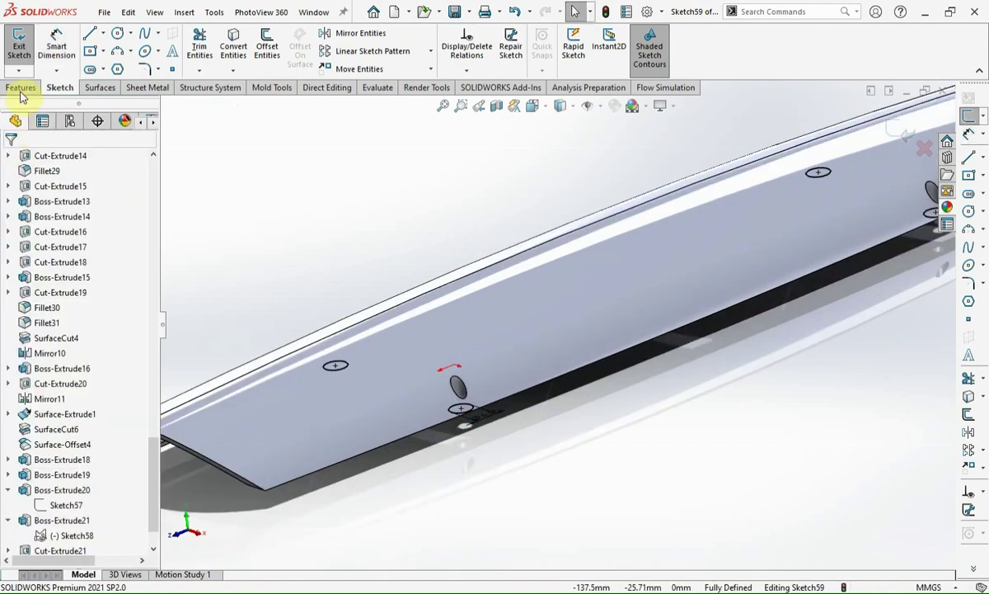
Step: Cut the Sketch59 circles 20 mm blind, starting from a 2 mm offset
{"action": "left_click", "coordinate": [19, 88]}
{"action": "left_click", "coordinate": [202, 51]}
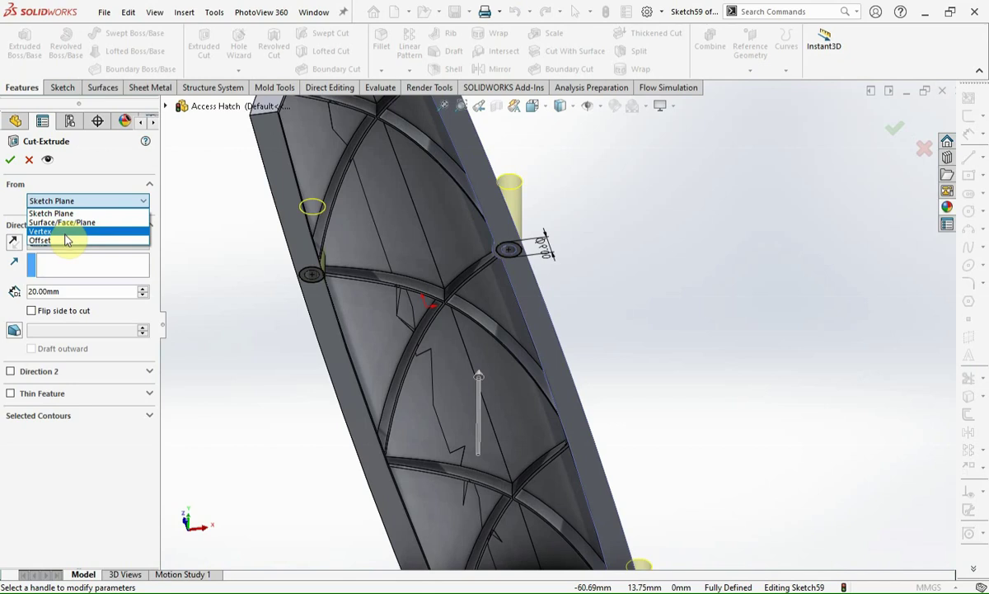
{"action": "left_click", "coordinate": [66, 240]}
{"action": "double_click", "coordinate": [70, 224]}
{"action": "type", "text": "2"}
{"action": "key", "text": "Return"}
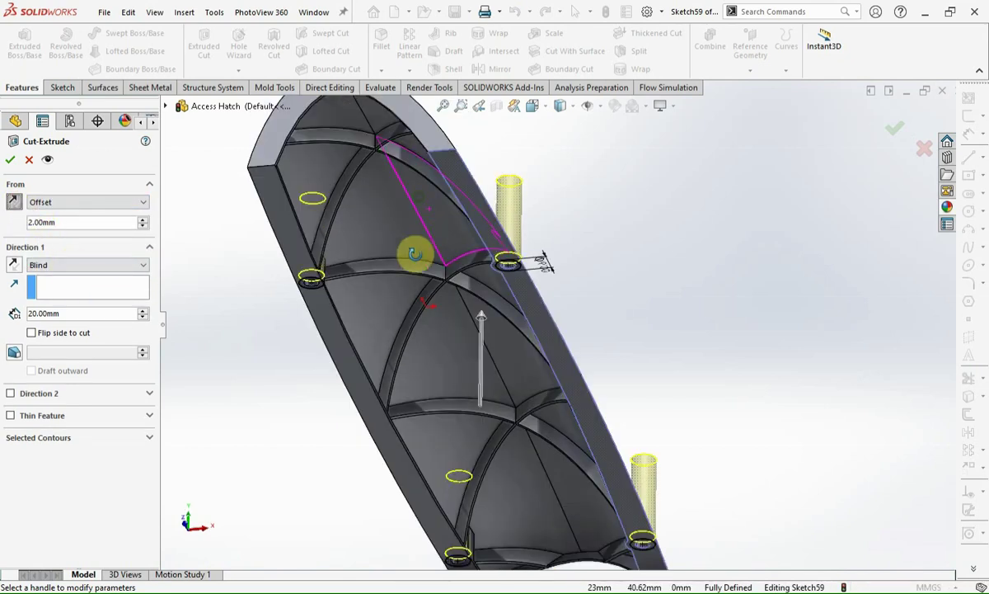
{"action": "middle_click_drag", "start_coordinate": [413, 250], "coordinate": [389, 353]}
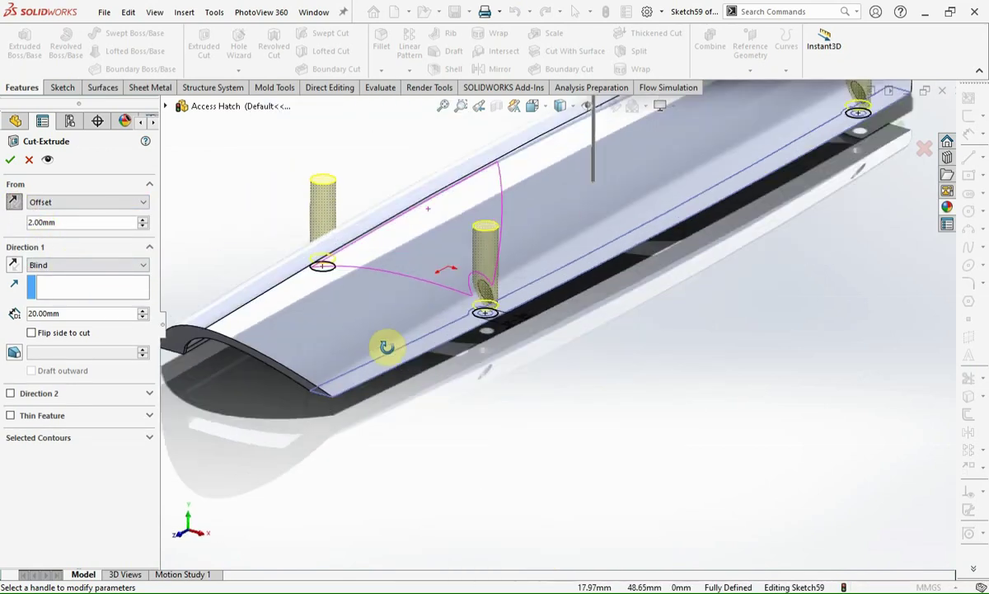
{"action": "left_click", "coordinate": [10, 162]}
Step: Change the display style to show hidden edges as dashed lines
{"action": "mouse_move", "coordinate": [611, 192]}
{"action": "middle_mouse_down"}
{"action": "mouse_move", "coordinate": [539, 331]}
{"action": "mouse_move", "coordinate": [527, 377]}
{"action": "mouse_move", "coordinate": [550, 170]}
{"action": "mouse_move", "coordinate": [556, 303]}
{"action": "middle_mouse_up"}
{"action": "left_click", "coordinate": [587, 105]}
{"action": "left_click", "coordinate": [563, 181]}
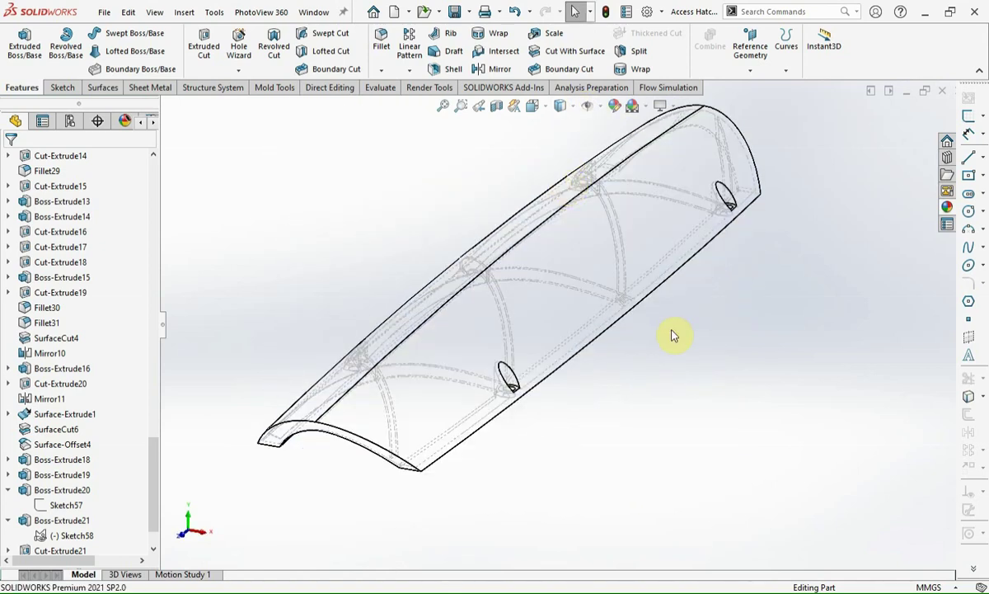